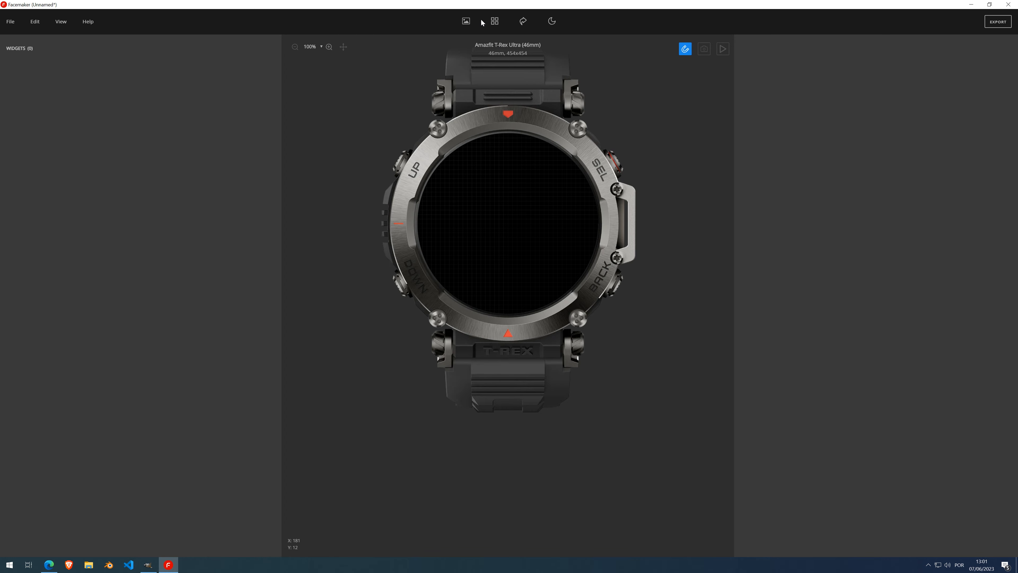
# Add a widget to the watch face and insert a Heart rate element in it
pyautogui.click(495, 21)
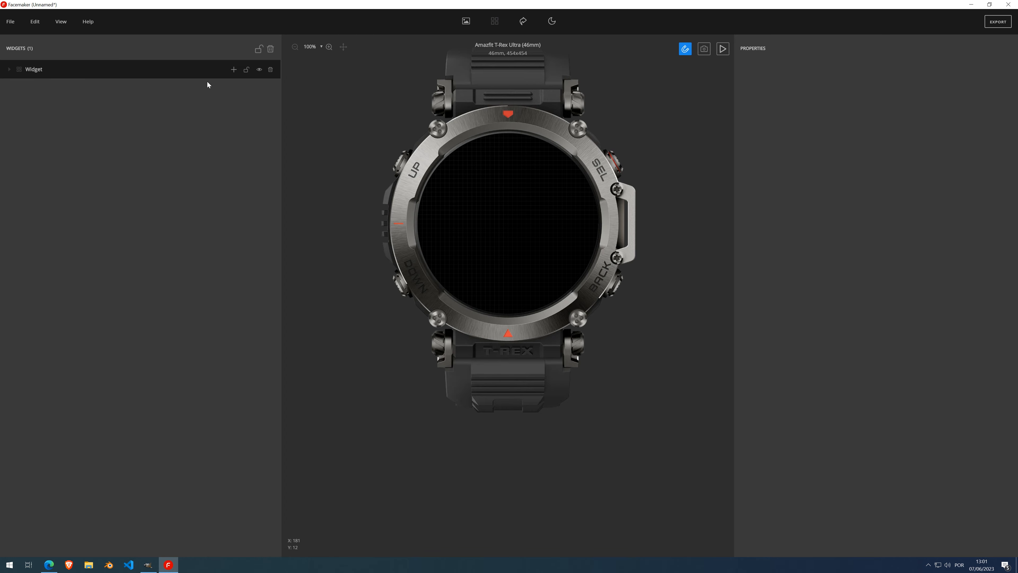
pyautogui.click(232, 70)
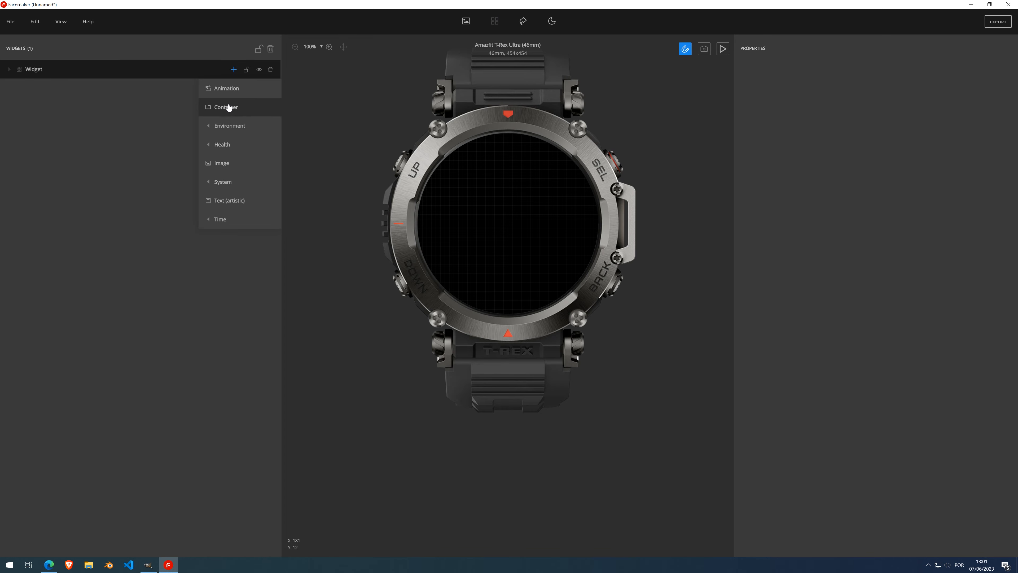
pyautogui.moveTo(227, 152)
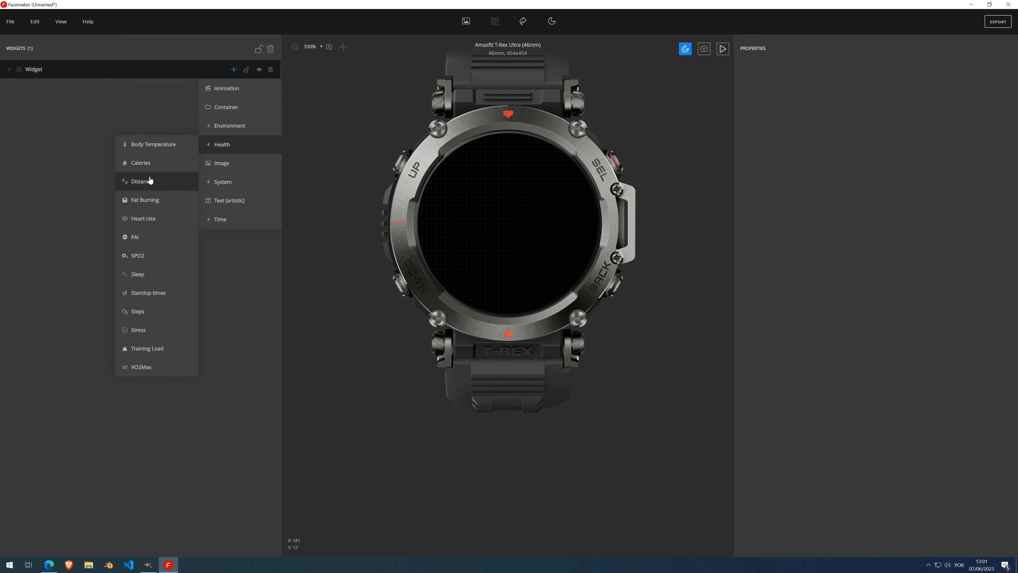
pyautogui.click(155, 223)
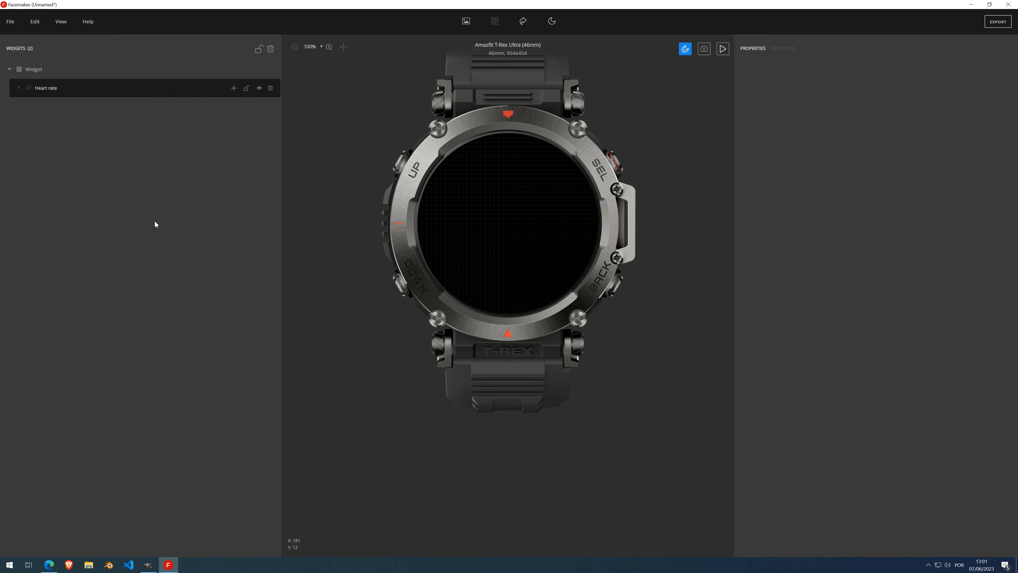
# Add an image set to the Heart rate element, generate a vertical line for it, and place it at about X 217, Y 137
pyautogui.click(233, 88)
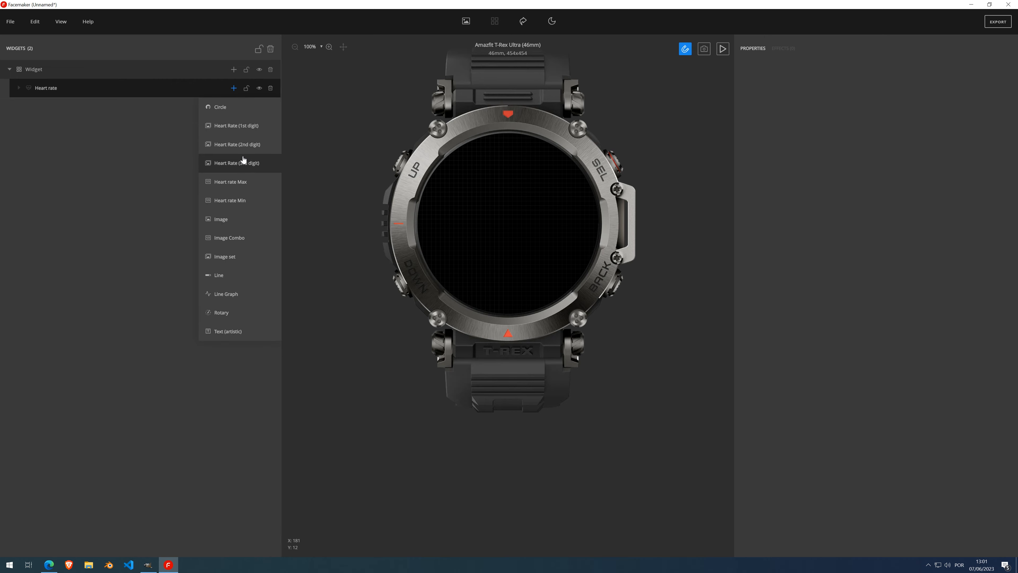
pyautogui.click(235, 261)
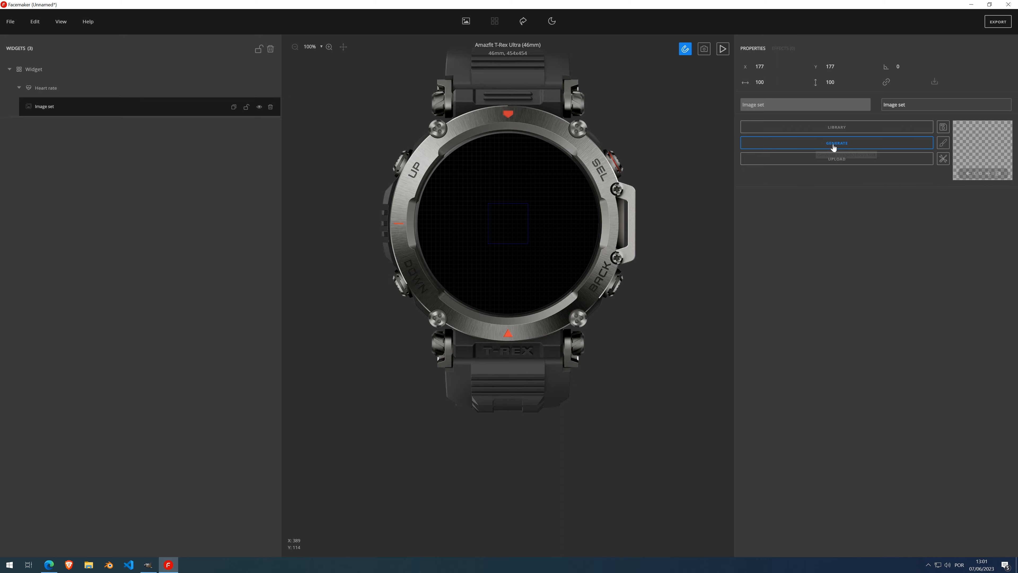
pyautogui.click(844, 144)
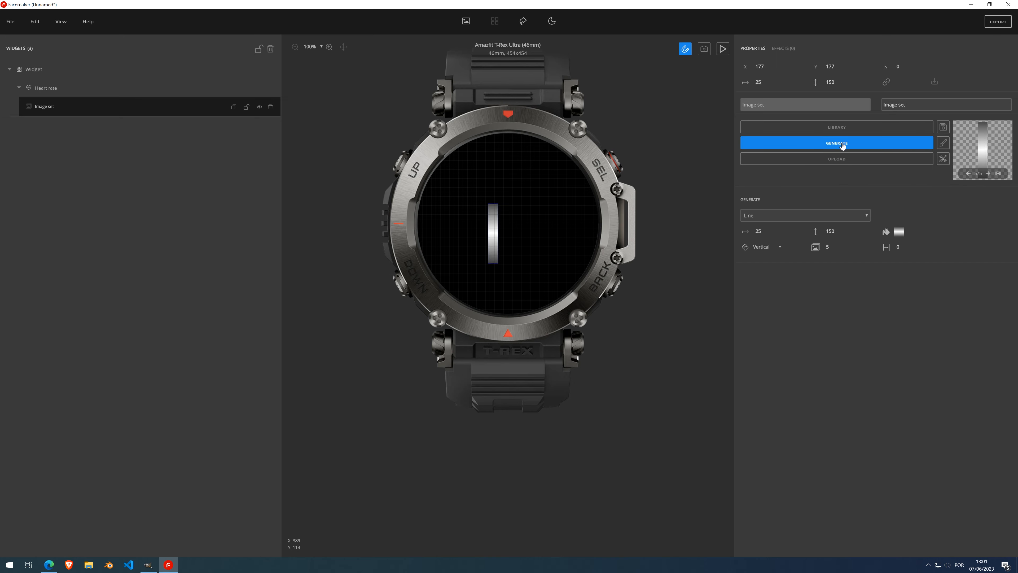
pyautogui.moveTo(493, 232); pyautogui.dragTo(516, 222)
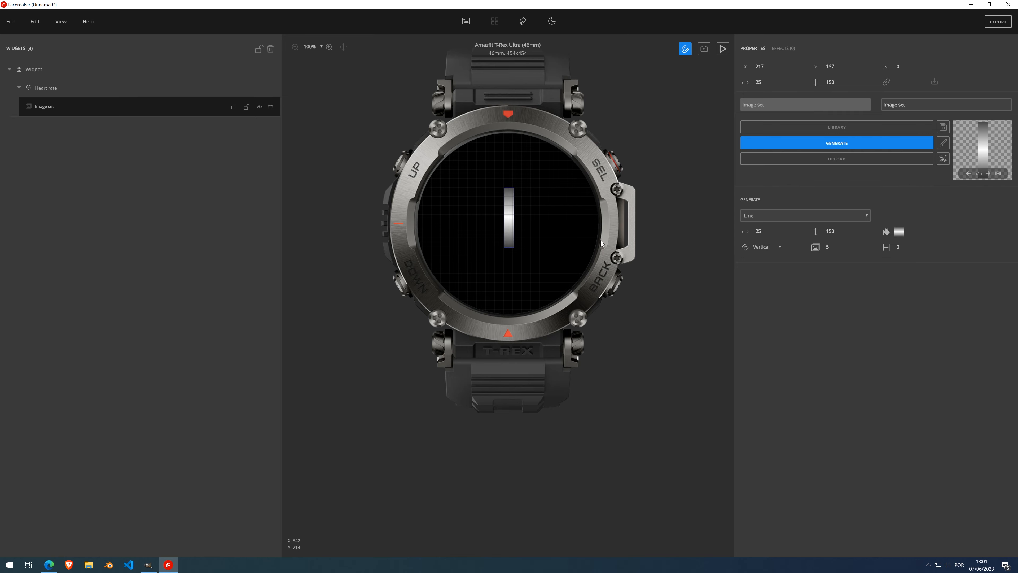
# Examine the individual frames generated for the Heart rate image set, then close the frame editor without changes
pyautogui.click(999, 174)
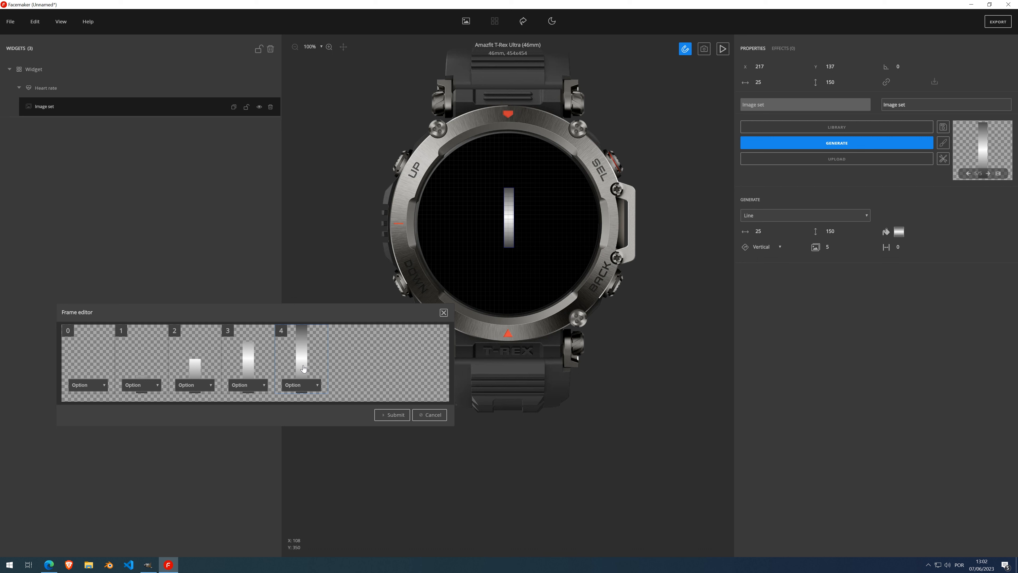
pyautogui.click(444, 312)
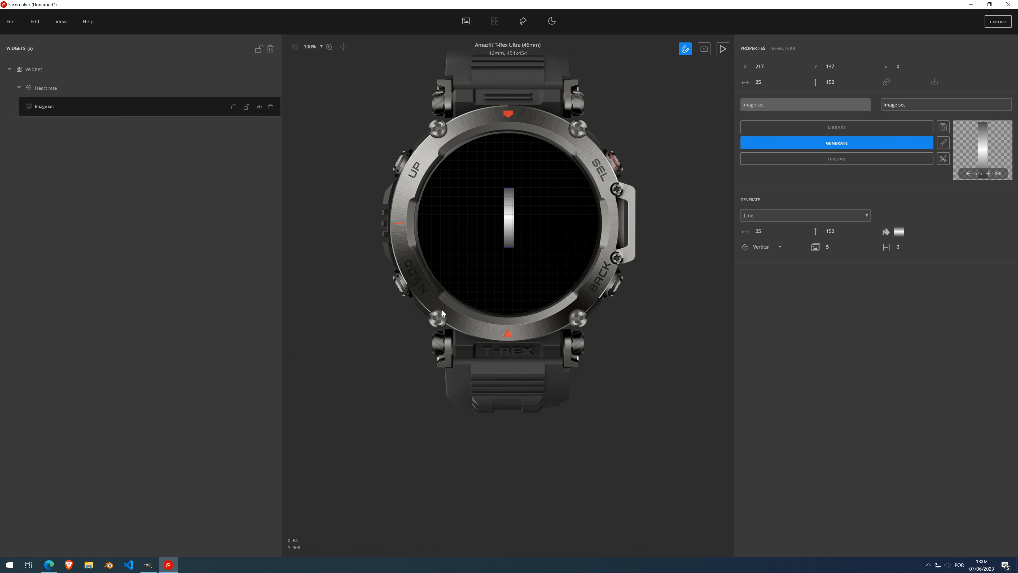
# Add a Steps health element to the widget
pyautogui.click(232, 70)
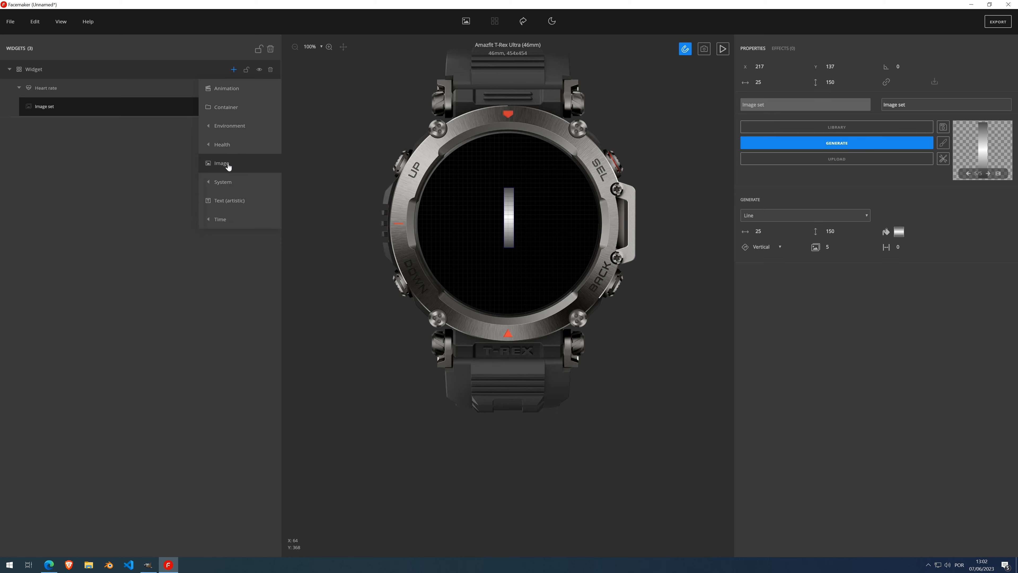
pyautogui.moveTo(228, 153)
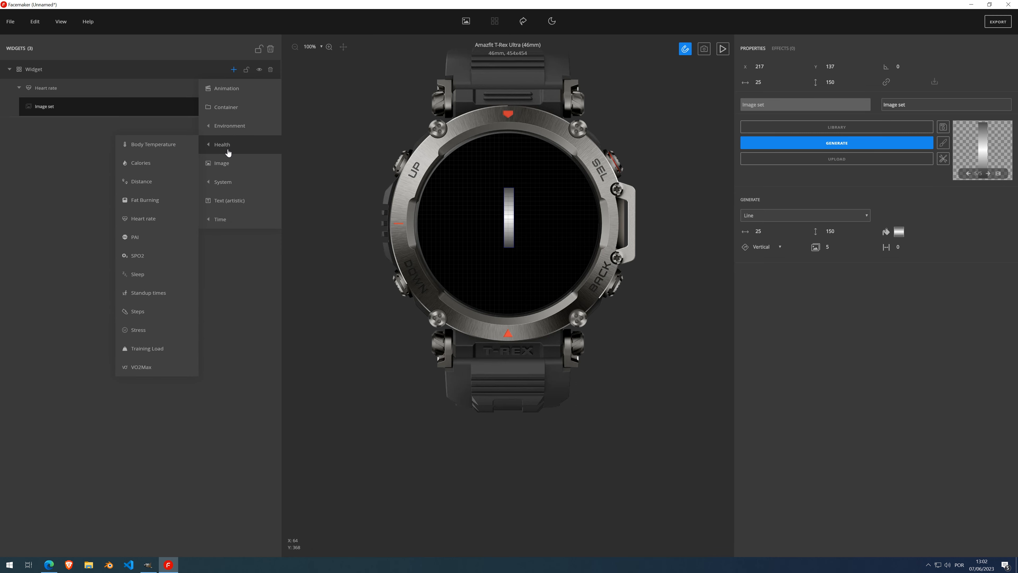
pyautogui.click(234, 70)
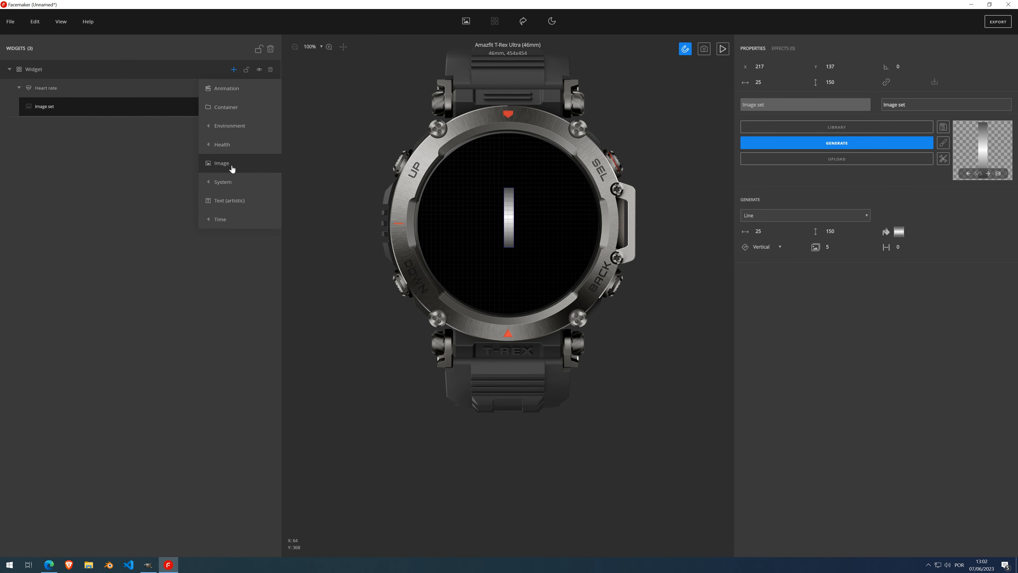
pyautogui.moveTo(232, 153)
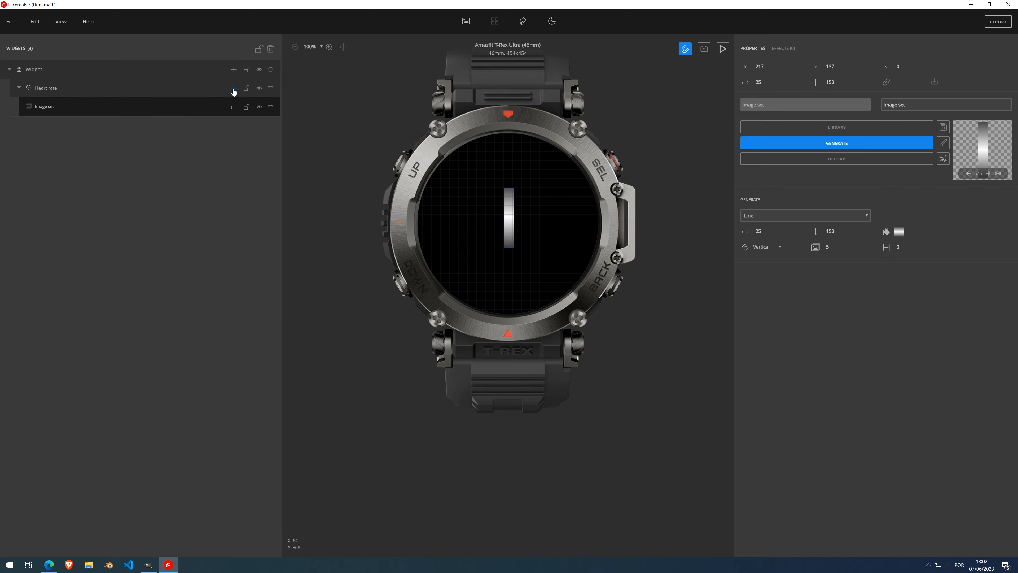
pyautogui.click(234, 89)
pyautogui.click(233, 70)
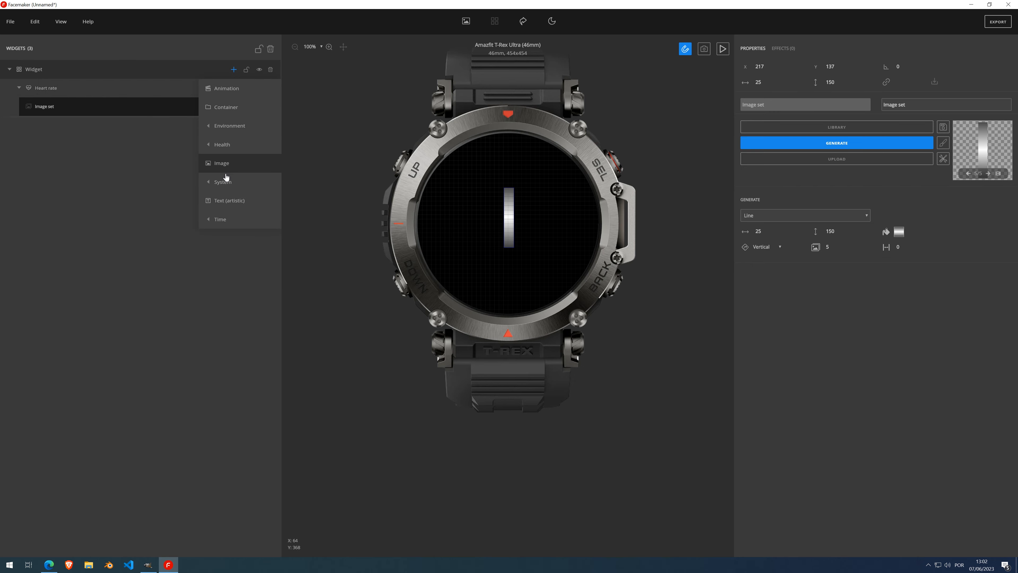
pyautogui.moveTo(227, 189)
pyautogui.moveTo(229, 149)
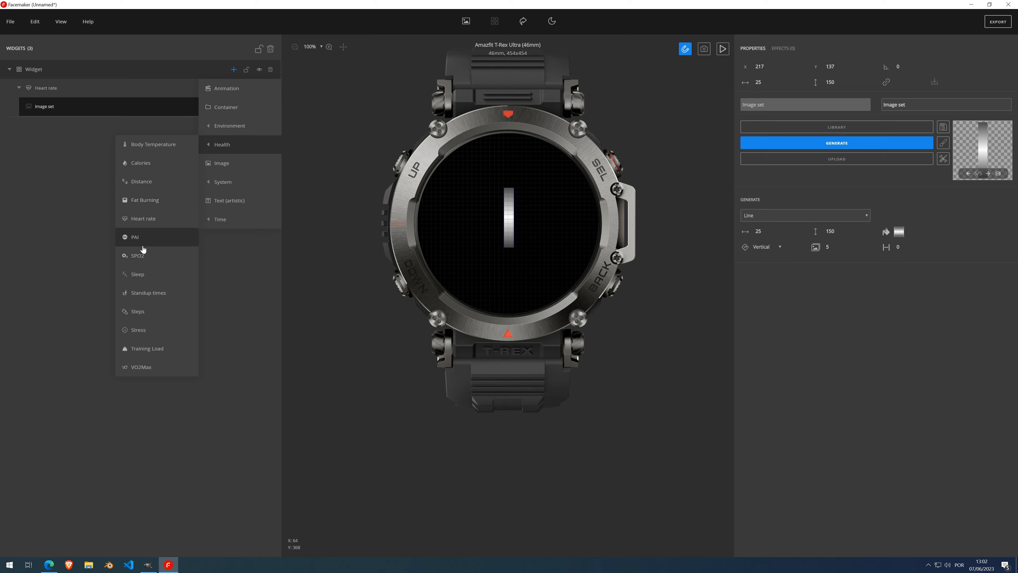
pyautogui.click(151, 312)
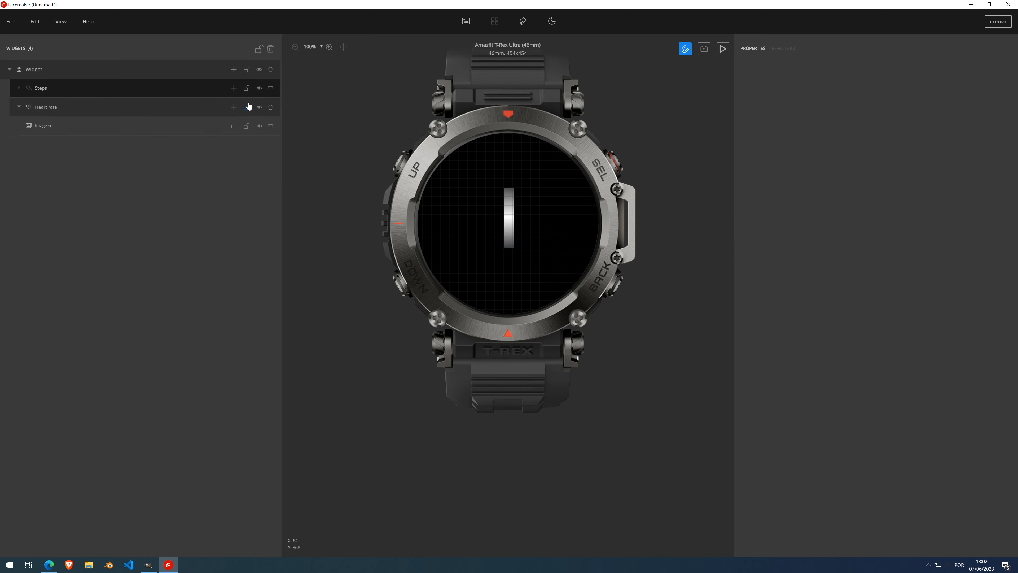
# Add an image set to the Steps element, generate a vertical line for it, and place it at about X 103, Y 137
pyautogui.click(234, 89)
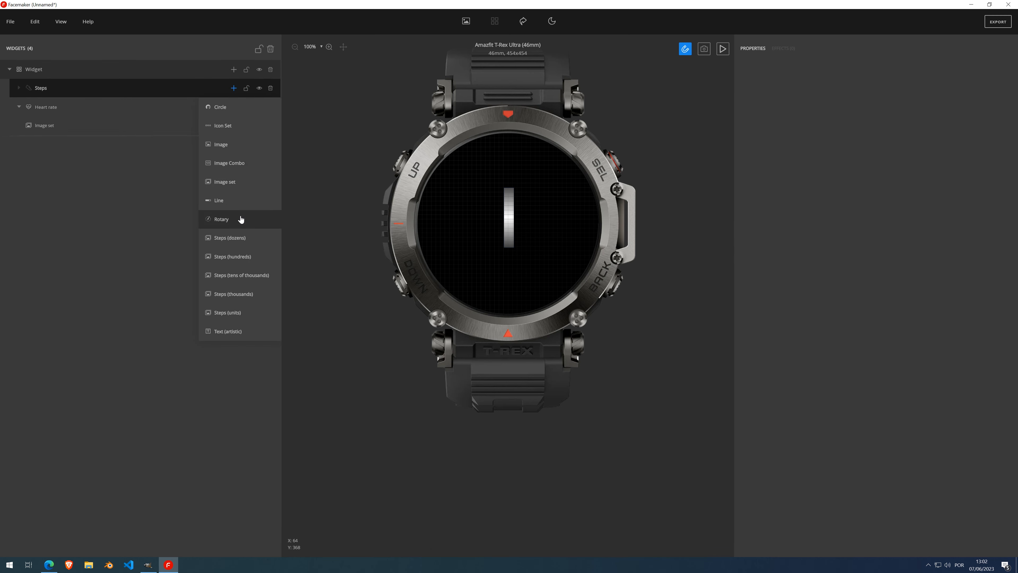
pyautogui.click(240, 185)
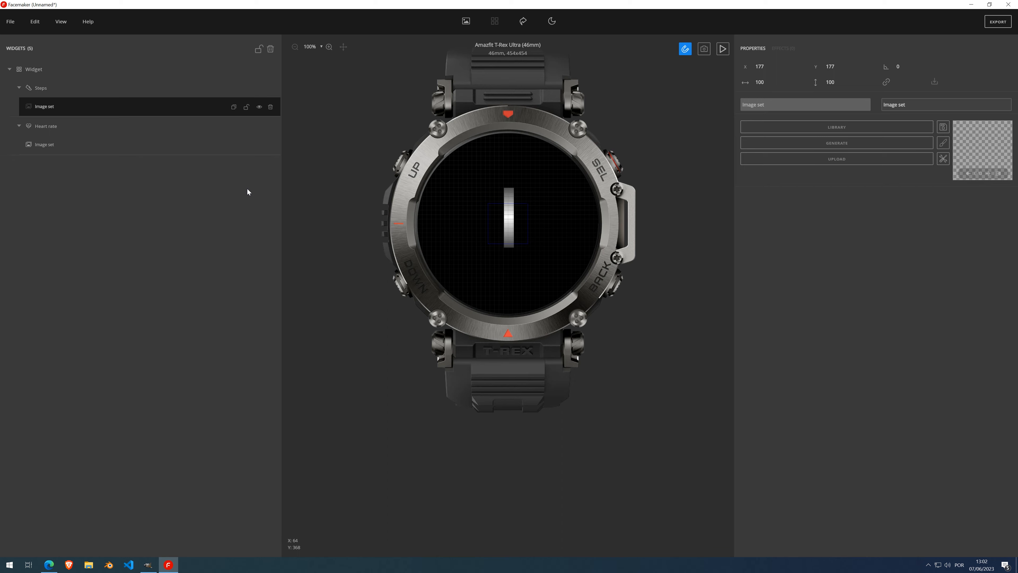
pyautogui.click(782, 147)
pyautogui.moveTo(508, 222); pyautogui.dragTo(462, 218)
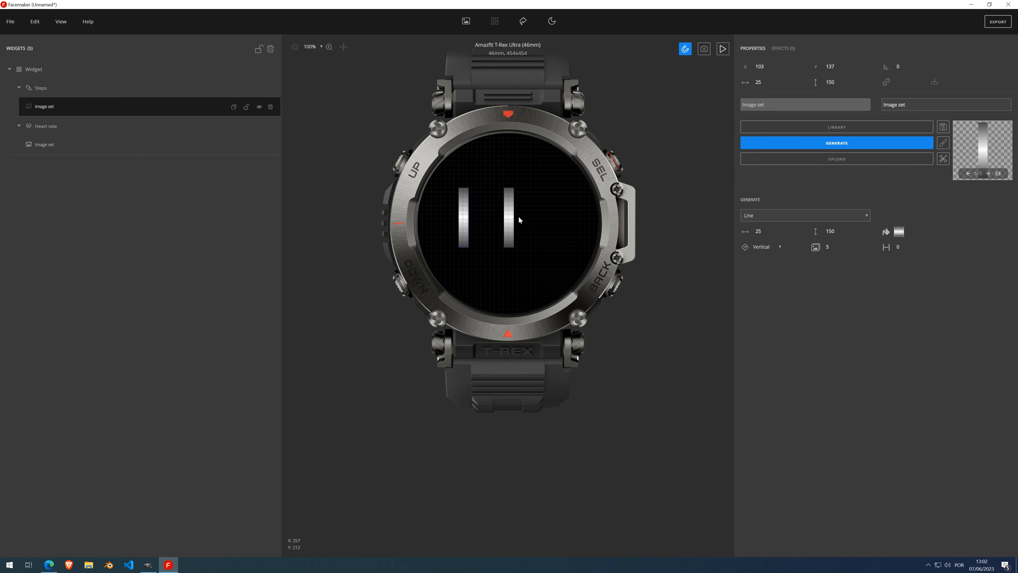
# Delete the Heart rate image set and move the Steps image set to about X 217, Y 160
pyautogui.click(510, 211)
pyautogui.press('Delete')
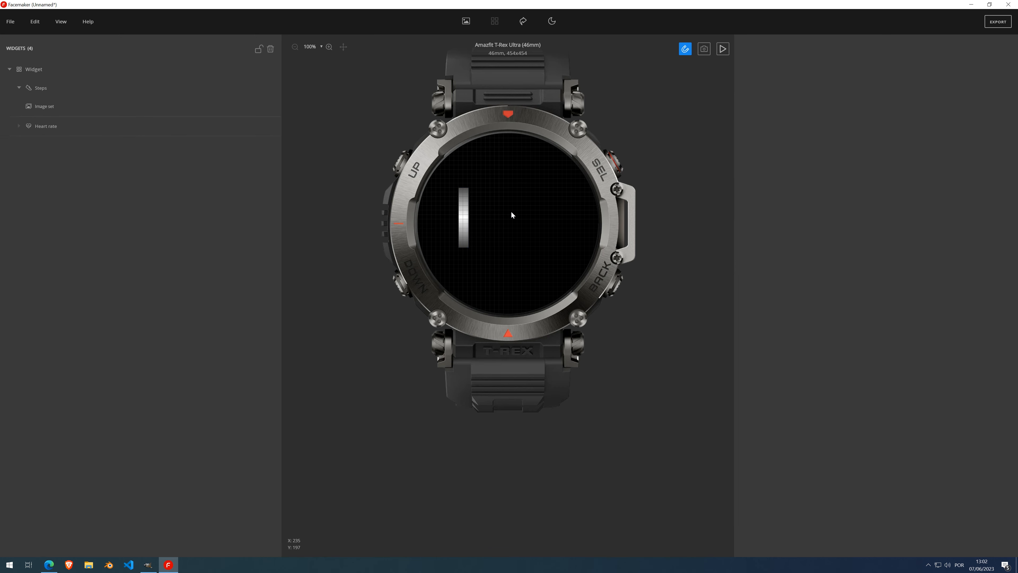
pyautogui.click(440, 237)
pyautogui.moveTo(464, 218); pyautogui.dragTo(509, 226)
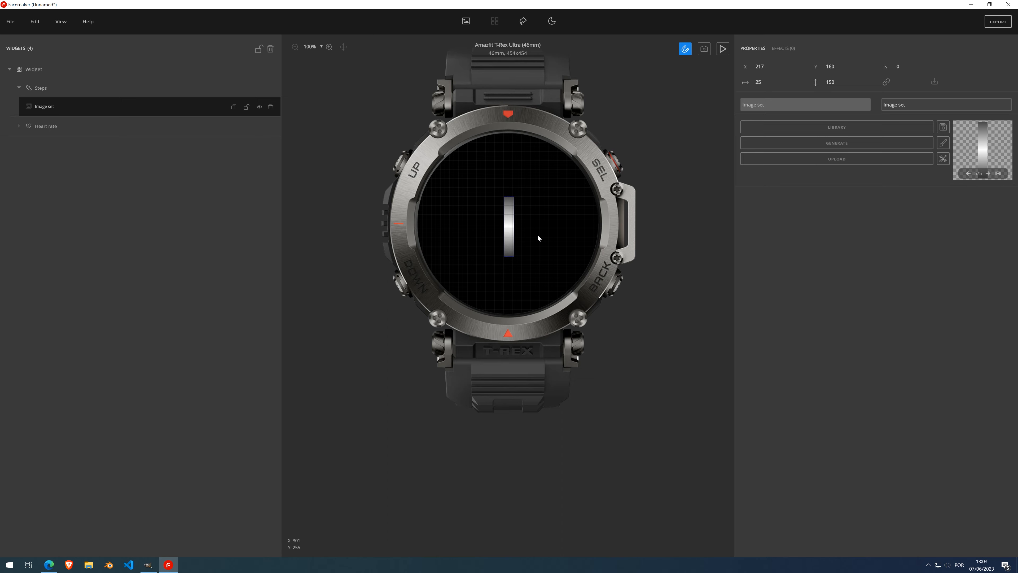
# Generate the Steps line with horizontal orientation and move it to about X 160, Y 262
pyautogui.click(867, 144)
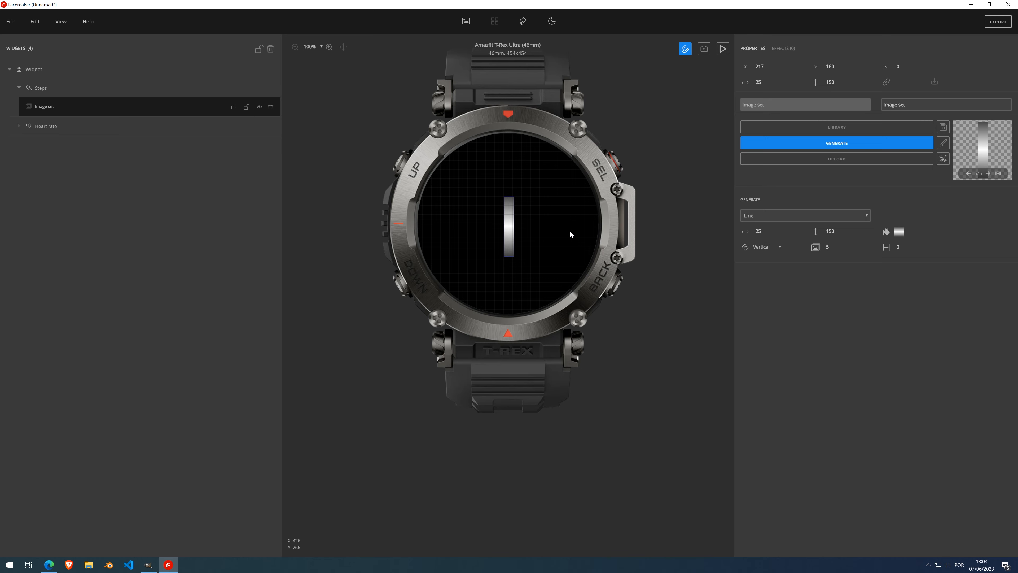
pyautogui.click(769, 251)
pyautogui.click(774, 264)
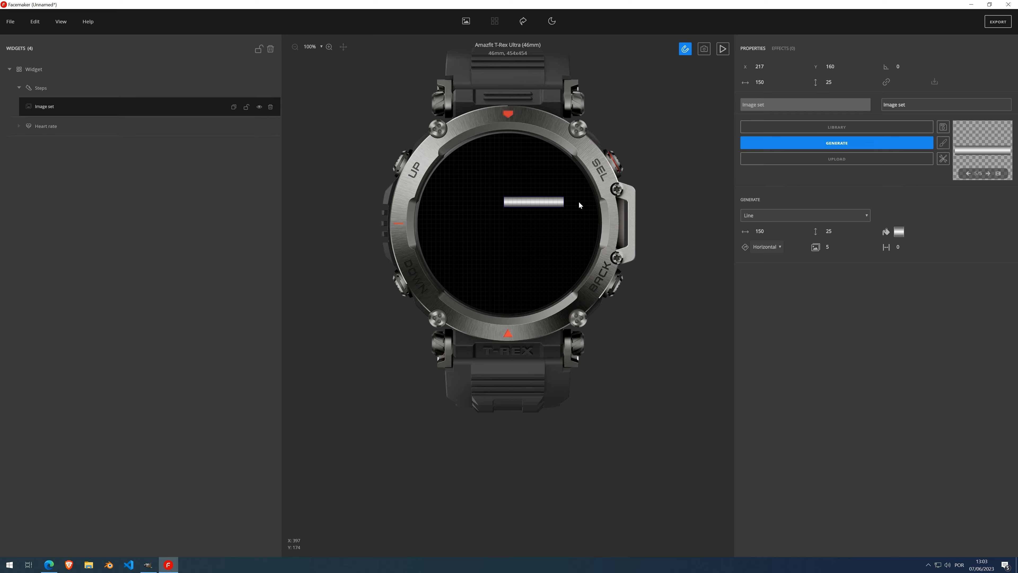
pyautogui.moveTo(551, 204); pyautogui.dragTo(528, 245)
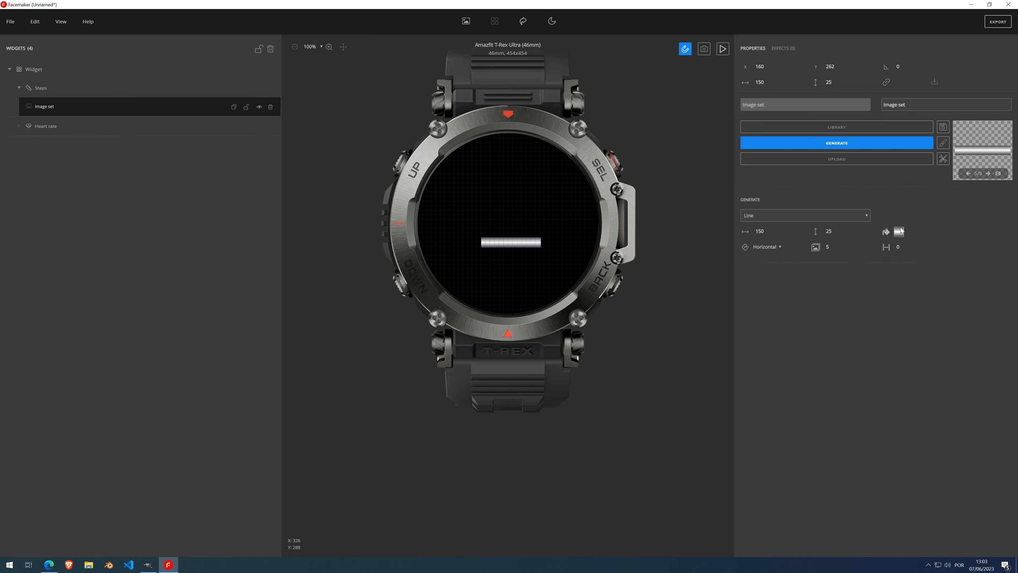
# Fill the generated Steps line with the blue-to-magenta preset gradient
pyautogui.click(899, 232)
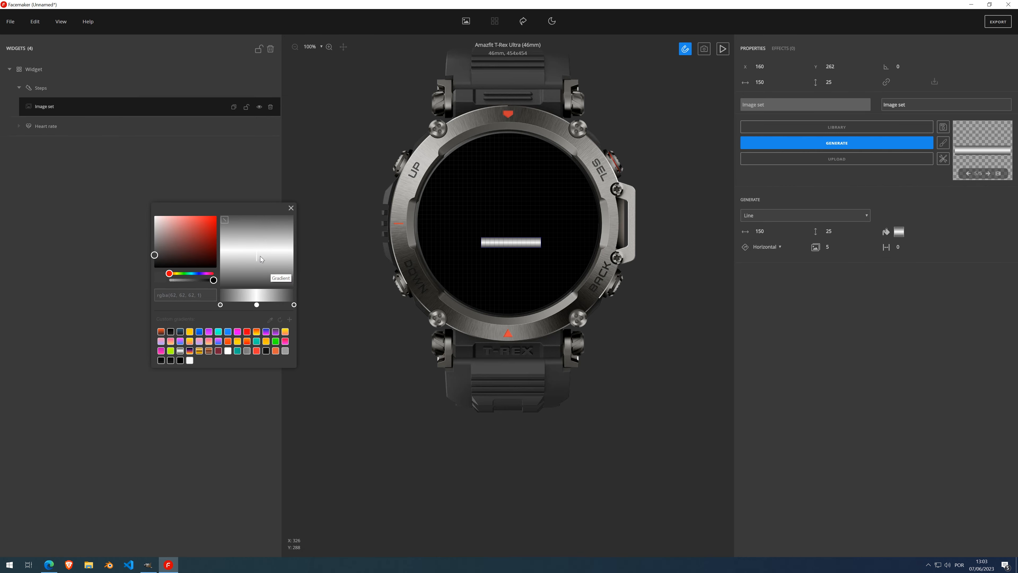
pyautogui.moveTo(260, 257); pyautogui.dragTo(267, 257)
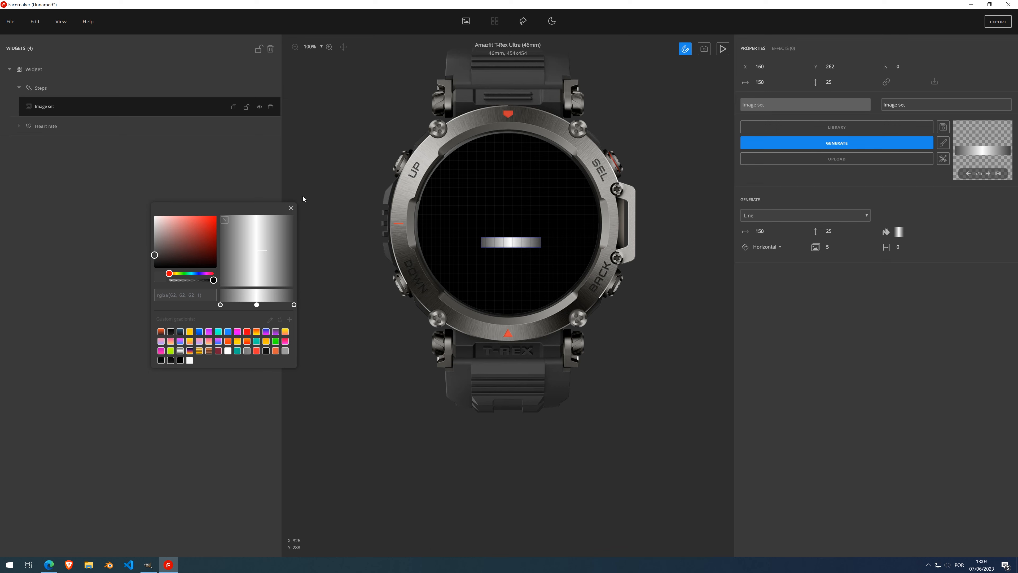
pyautogui.click(266, 331)
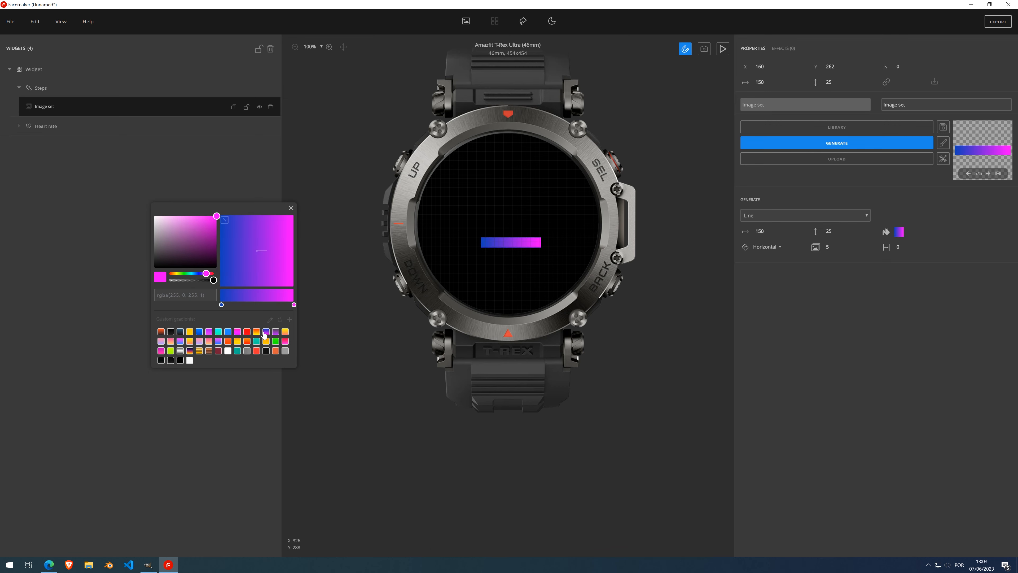
# Recolour the gradient's first stop pure red and its last stop green
pyautogui.click(221, 305)
pyautogui.moveTo(197, 273); pyautogui.dragTo(180, 282)
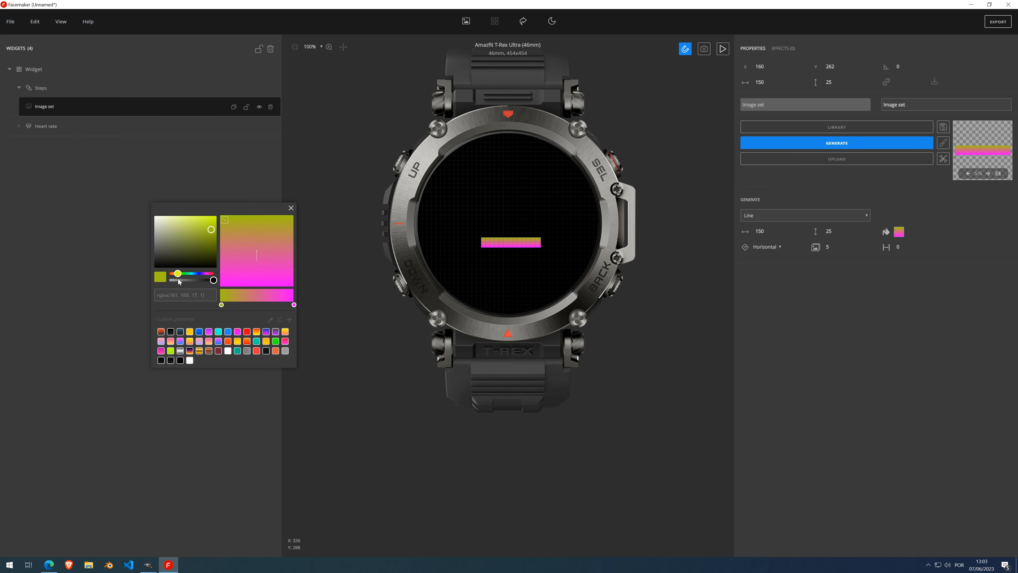
pyautogui.moveTo(202, 228); pyautogui.dragTo(216, 216)
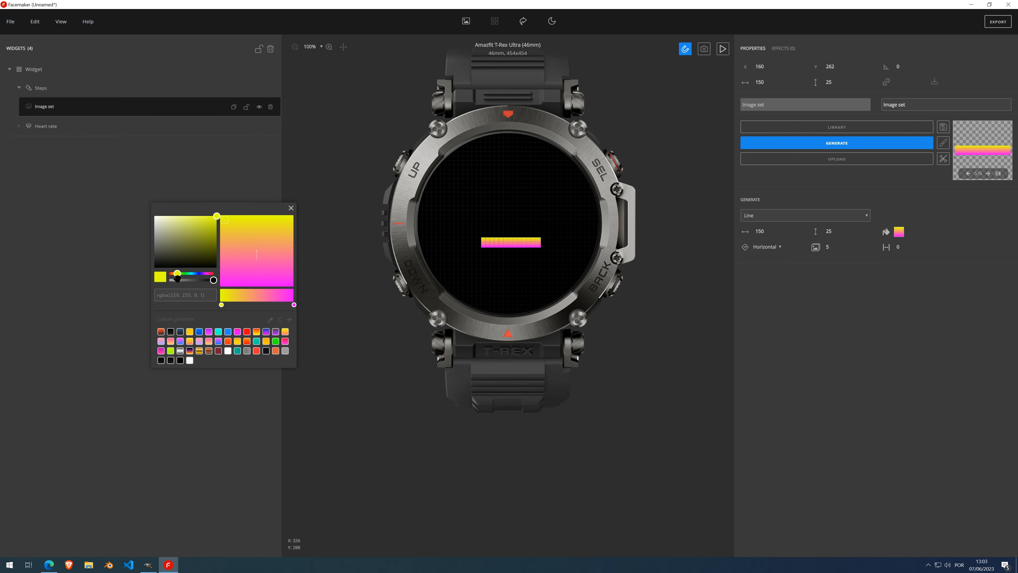
pyautogui.moveTo(177, 274); pyautogui.dragTo(169, 273)
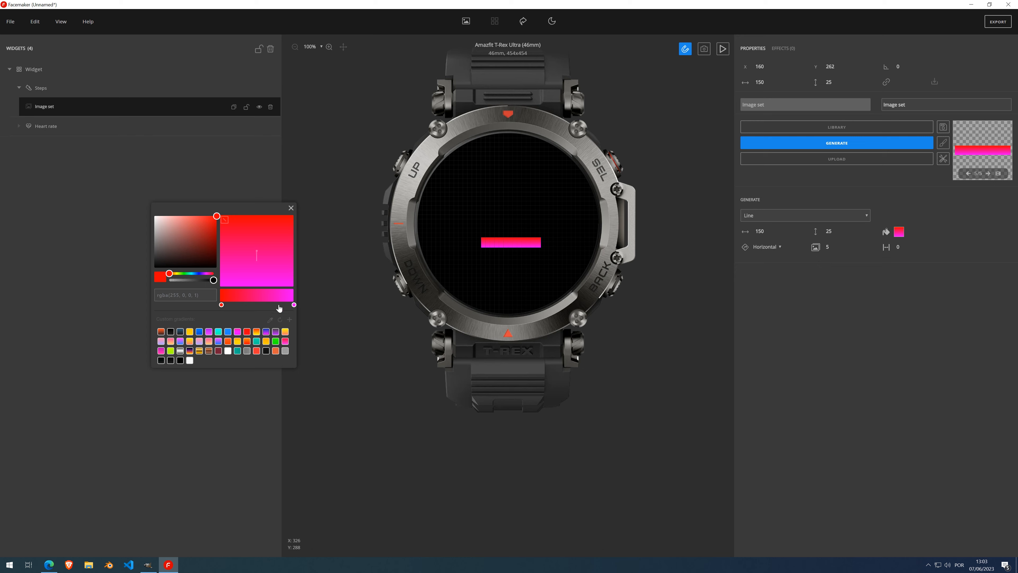
pyautogui.click(294, 305)
pyautogui.moveTo(205, 275); pyautogui.dragTo(186, 281)
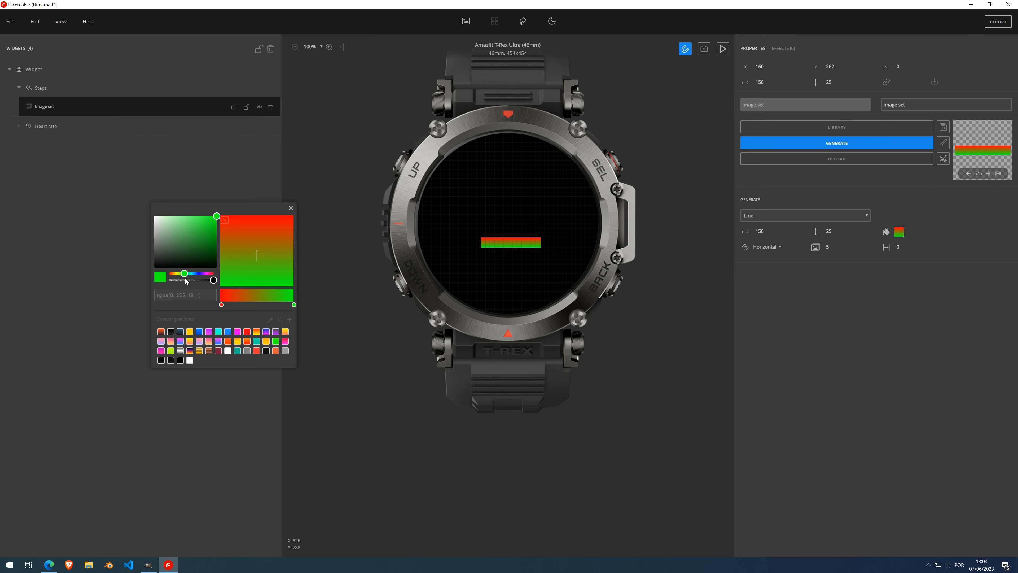
# Add a yellow stop in the middle of the gradient and rotate the gradient to run from left to right along the line
pyautogui.click(259, 297)
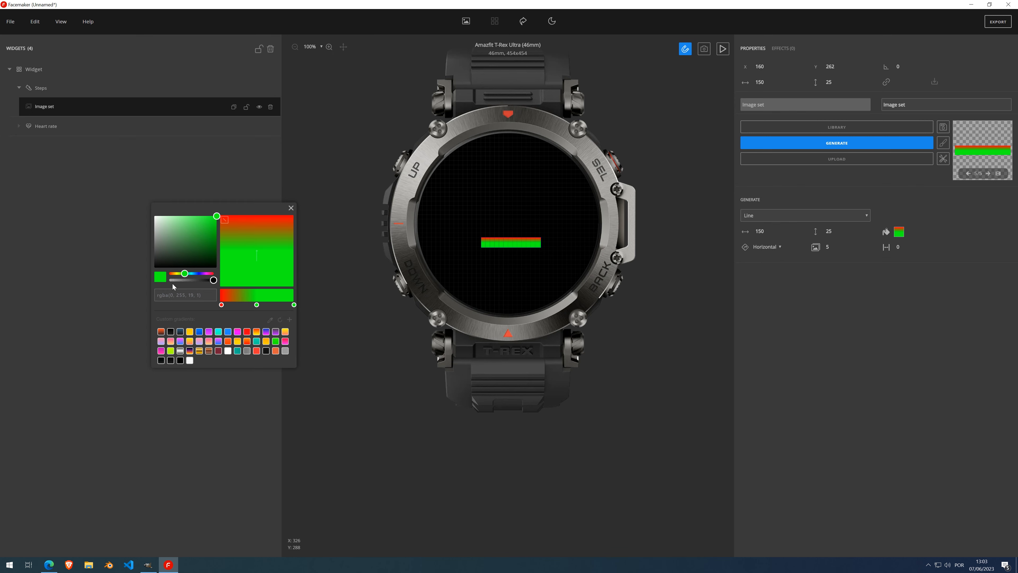
pyautogui.moveTo(184, 273); pyautogui.dragTo(176, 275)
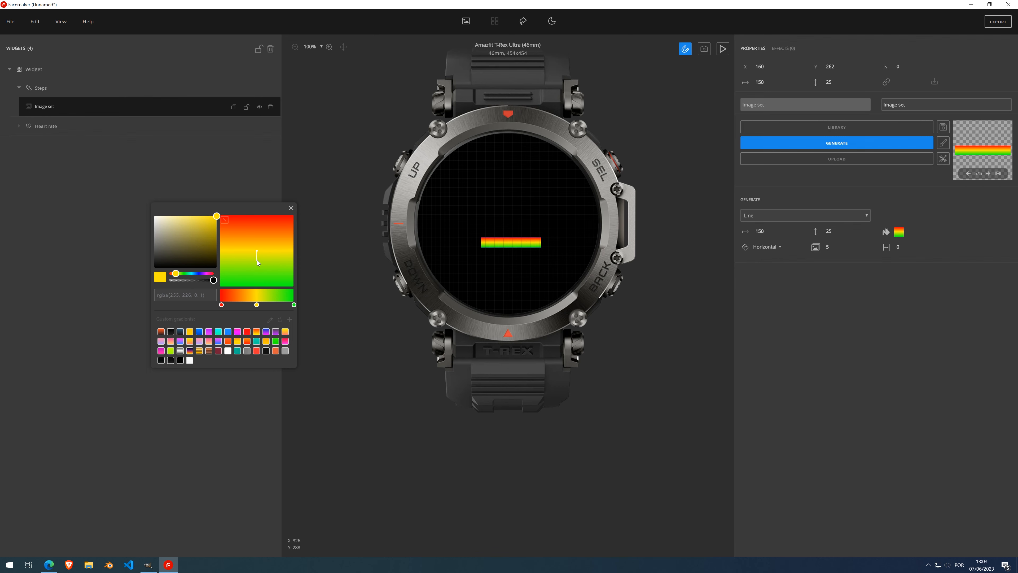
pyautogui.moveTo(257, 260); pyautogui.dragTo(271, 257)
pyautogui.click(291, 208)
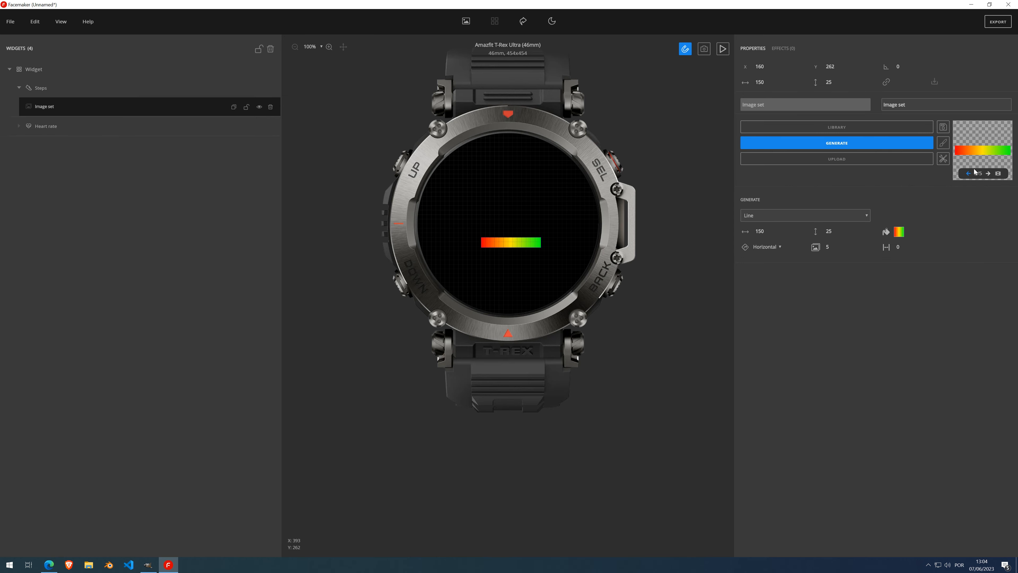
# Set the generated Steps line to 20 images and review its frames in the frame editor
pyautogui.click(998, 174)
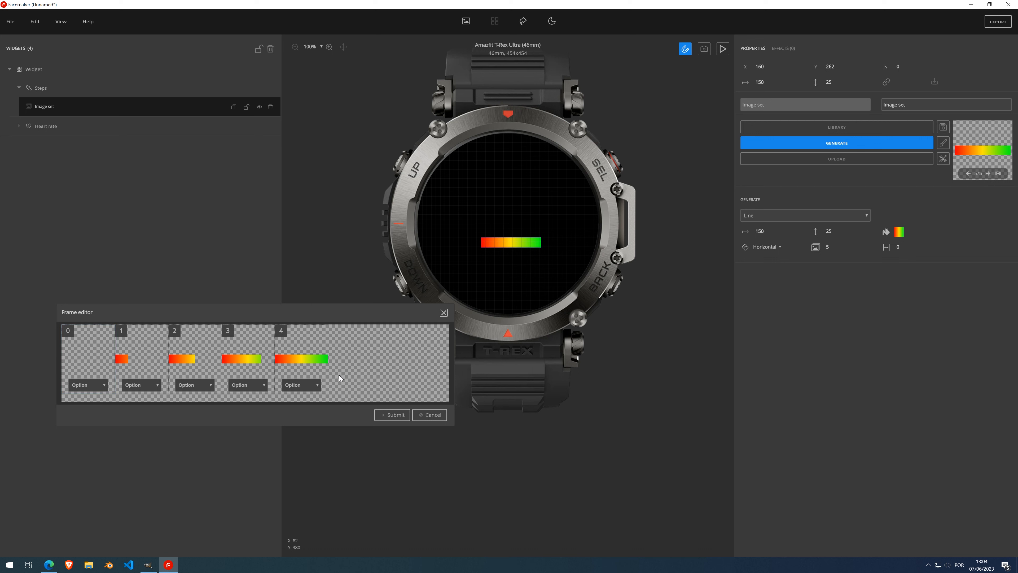
pyautogui.click(443, 313)
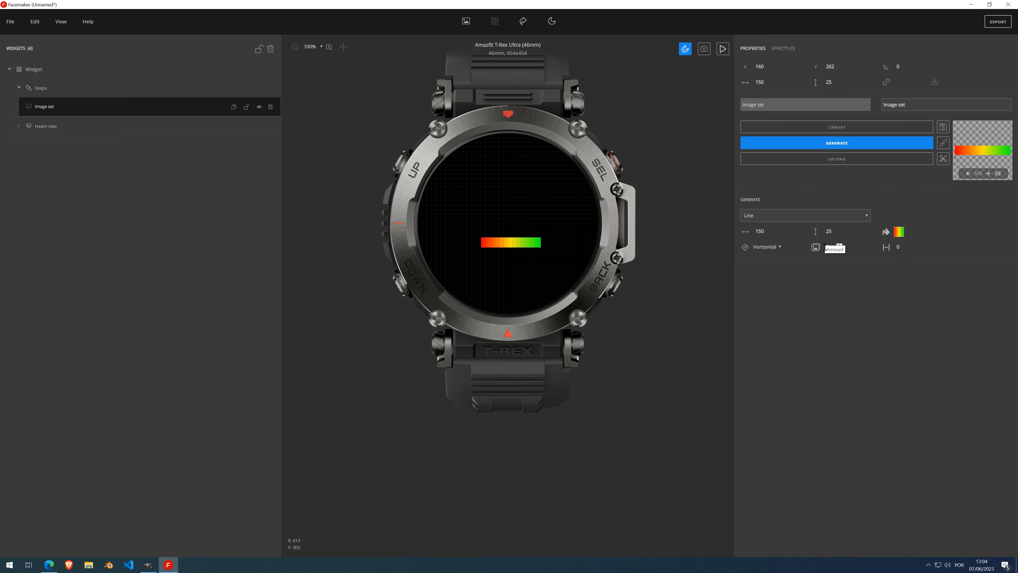
pyautogui.click(840, 246)
pyautogui.scroll(11, 840, 247)
pyautogui.scroll(3, 841, 247)
pyautogui.click(1001, 174)
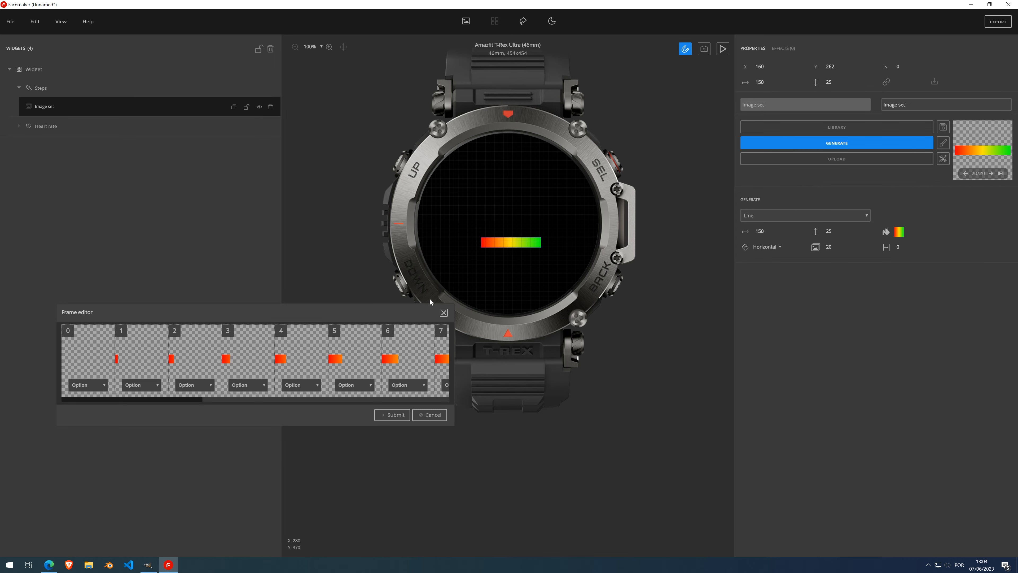
pyautogui.moveTo(151, 398)
pyautogui.mouseDown()
pyautogui.moveTo(424, 399)
pyautogui.moveTo(128, 403)
pyautogui.moveTo(141, 402)
pyautogui.mouseUp()
pyautogui.click(443, 312)
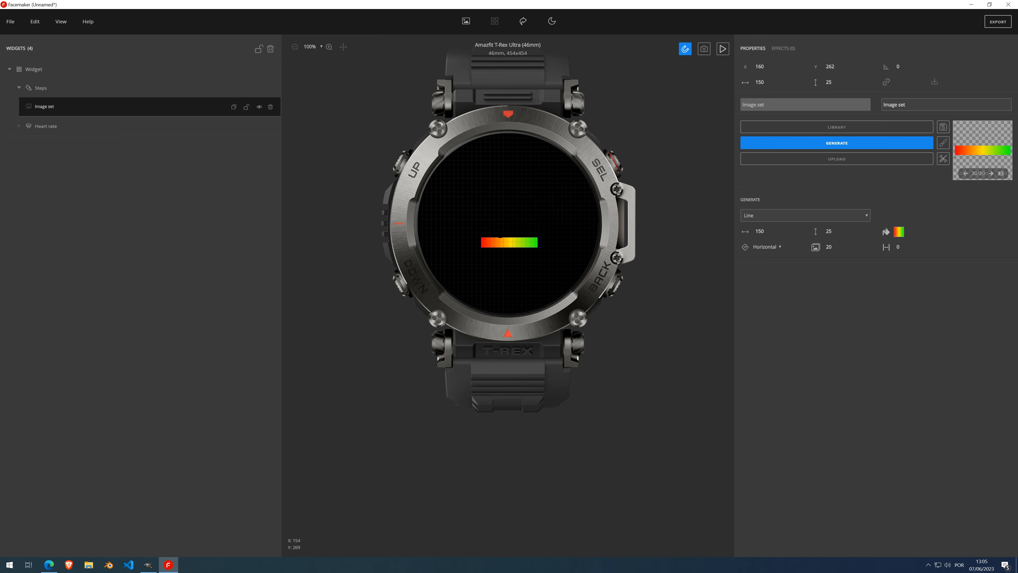
# Change the generated Steps image set from a line to a circle and move it to about X 115, Y 115
pyautogui.click(790, 216)
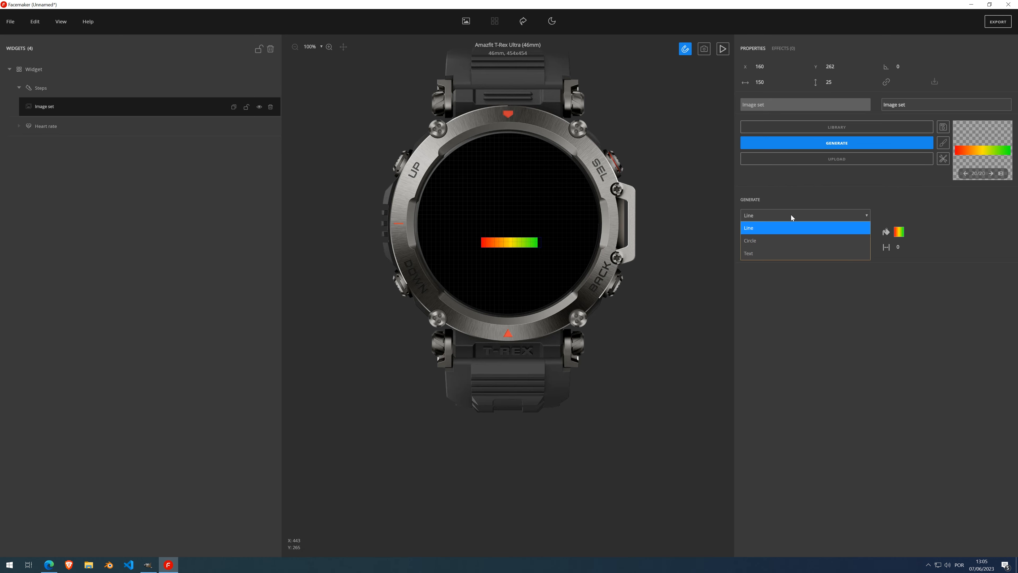
pyautogui.click(770, 240)
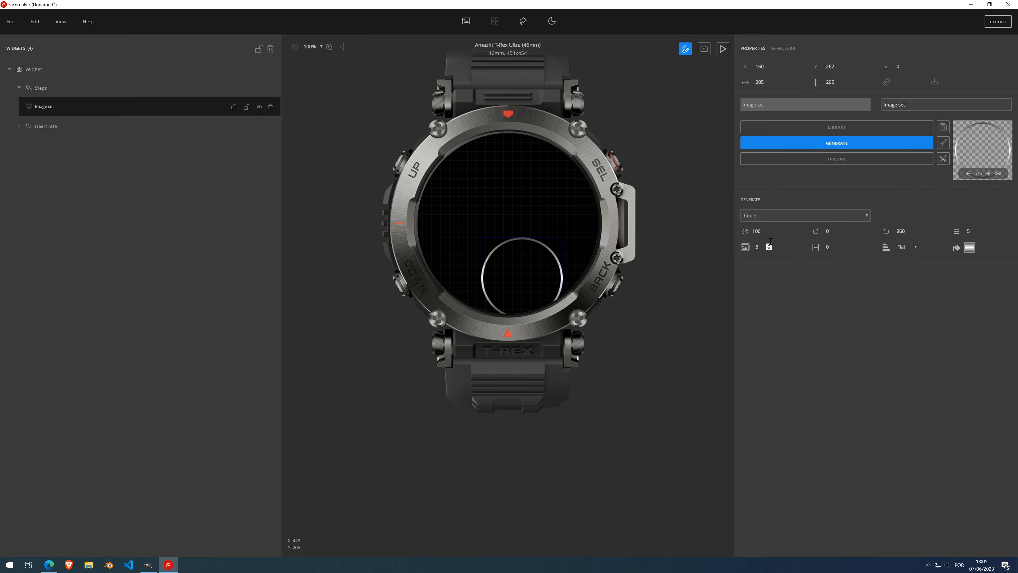
pyautogui.moveTo(529, 276); pyautogui.dragTo(504, 219)
pyautogui.scroll(3, 504, 219)
pyautogui.scroll(-2, 505, 229)
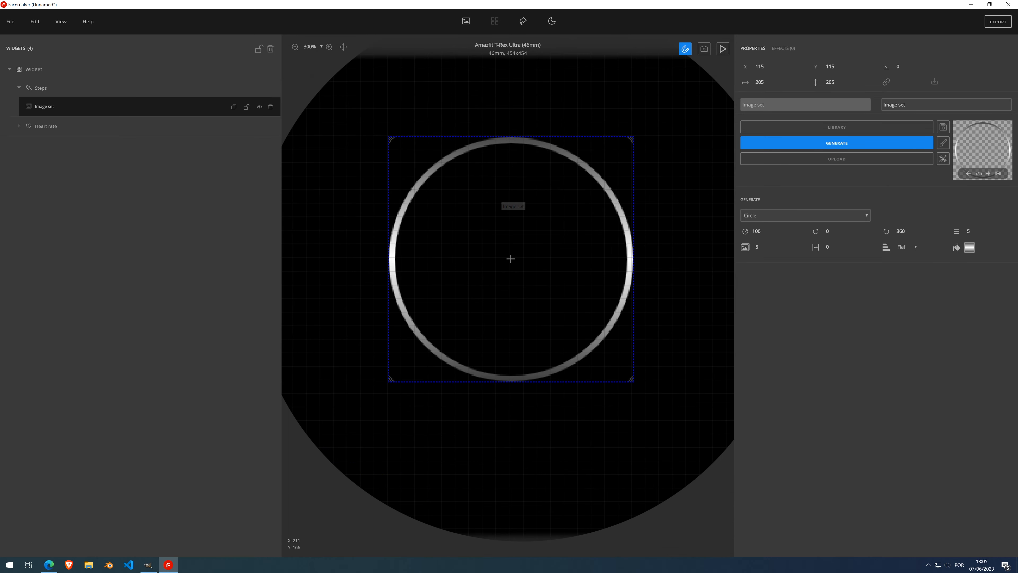
pyautogui.scroll(1, 507, 239)
# Reposition the generated Steps circle to about X 115, Y 137
pyautogui.click(61, 21)
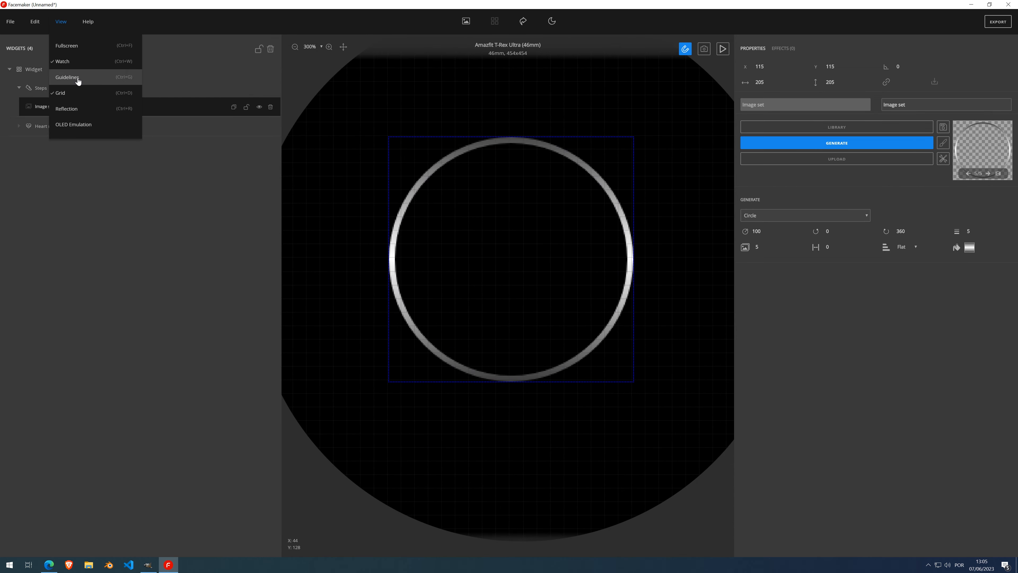
pyautogui.click(501, 244)
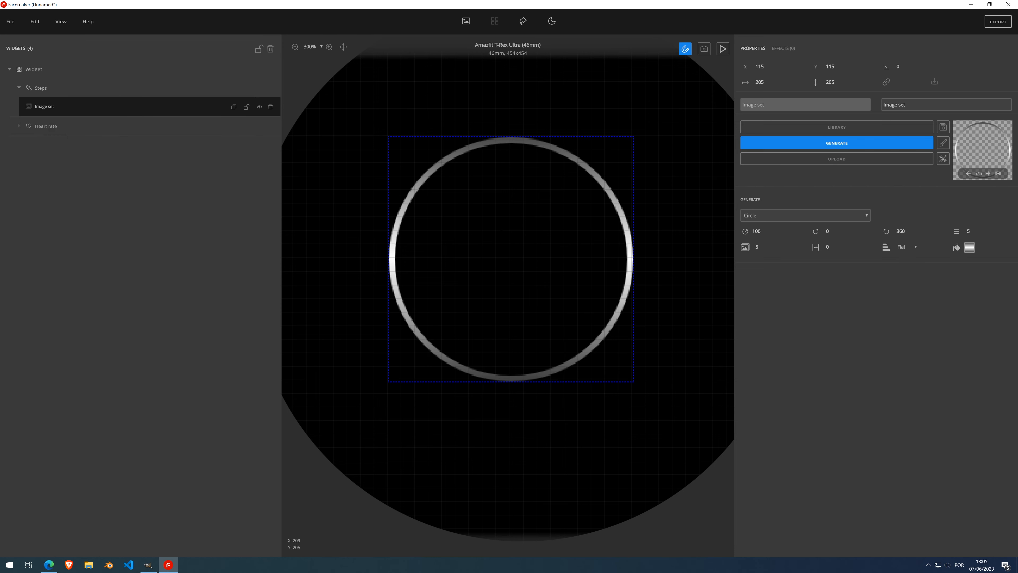
pyautogui.scroll(-2, 504, 224)
pyautogui.moveTo(504, 219)
pyautogui.mouseDown()
pyautogui.moveTo(536, 252)
pyautogui.moveTo(500, 255)
pyautogui.moveTo(499, 227)
pyautogui.mouseUp()
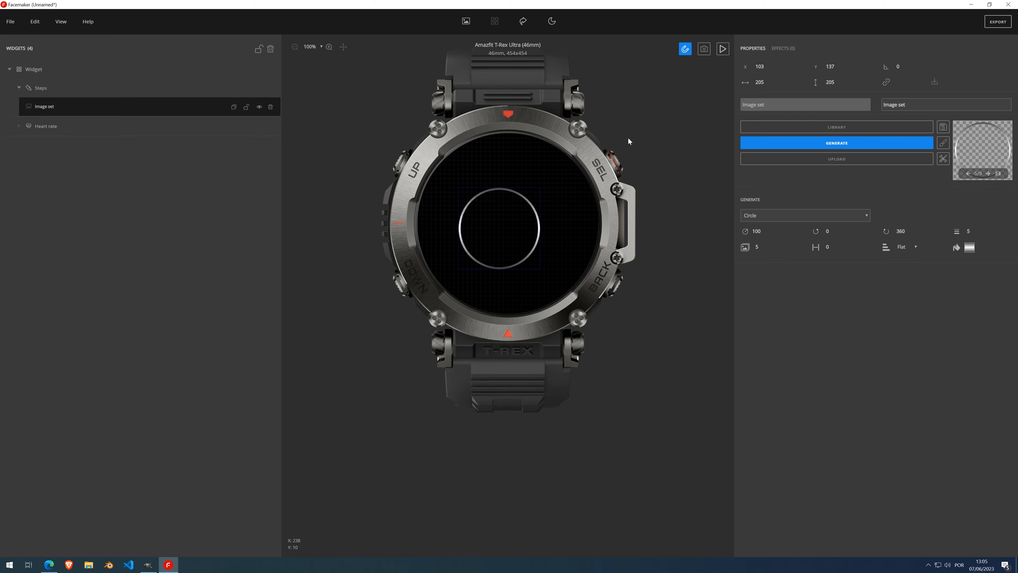
pyautogui.moveTo(501, 236); pyautogui.dragTo(510, 236)
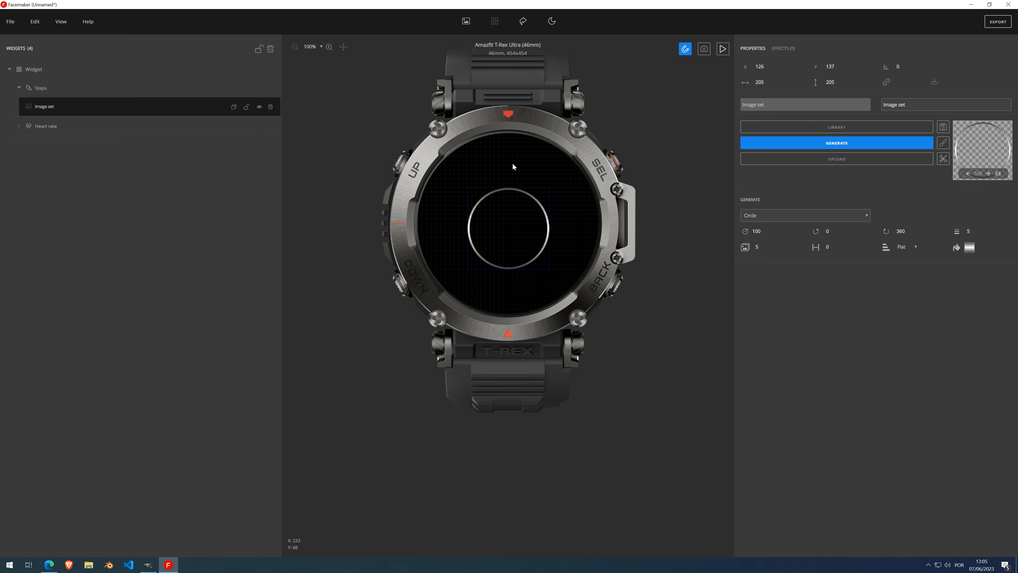
pyautogui.moveTo(509, 227)
pyautogui.mouseDown()
pyautogui.moveTo(509, 199)
pyautogui.moveTo(505, 242)
pyautogui.moveTo(504, 229)
pyautogui.mouseUp()
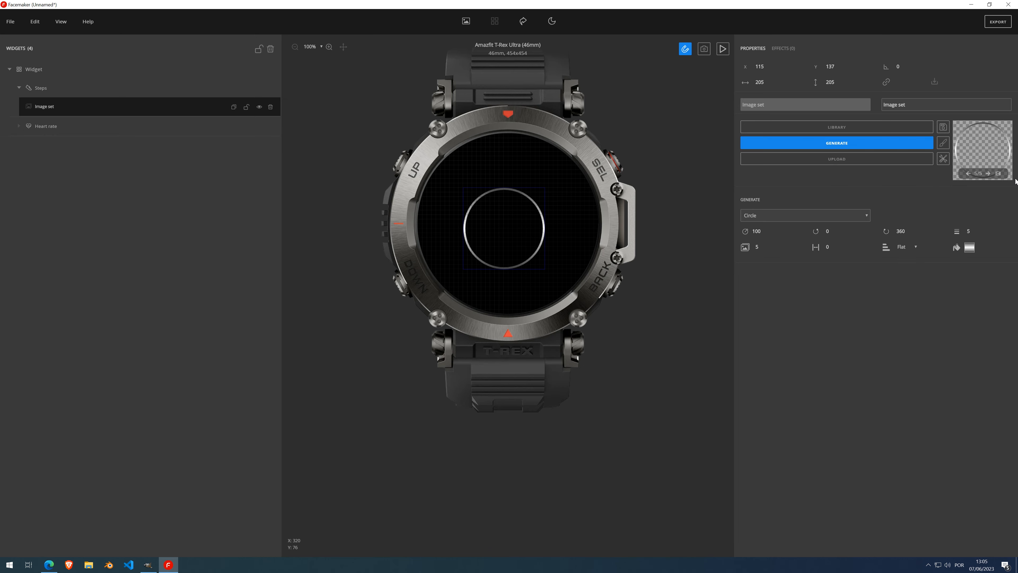
# Set the Steps circle to 100 images and look through its frames in the frame editor
pyautogui.click(769, 245)
pyautogui.write('100')
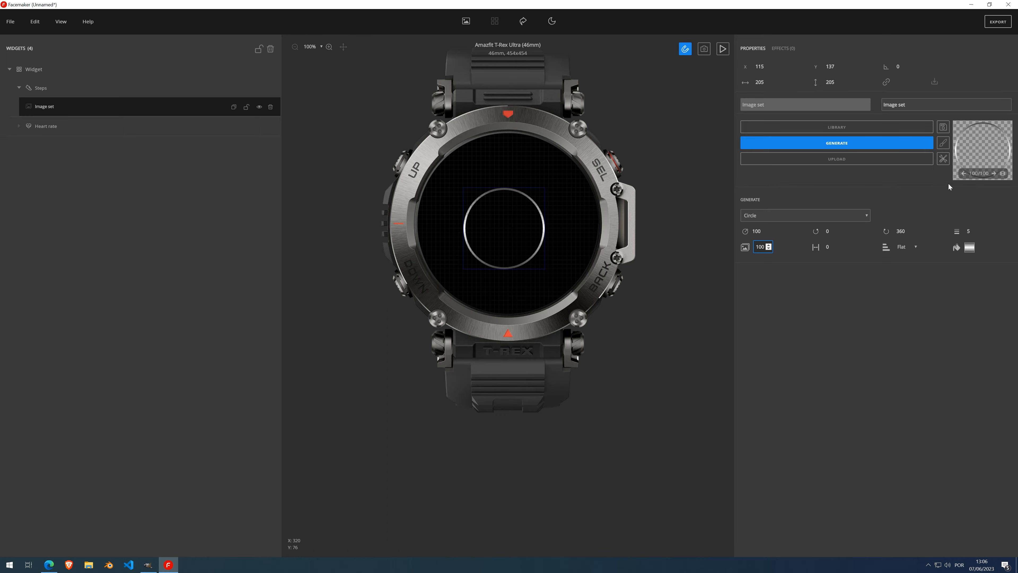
pyautogui.click(1003, 173)
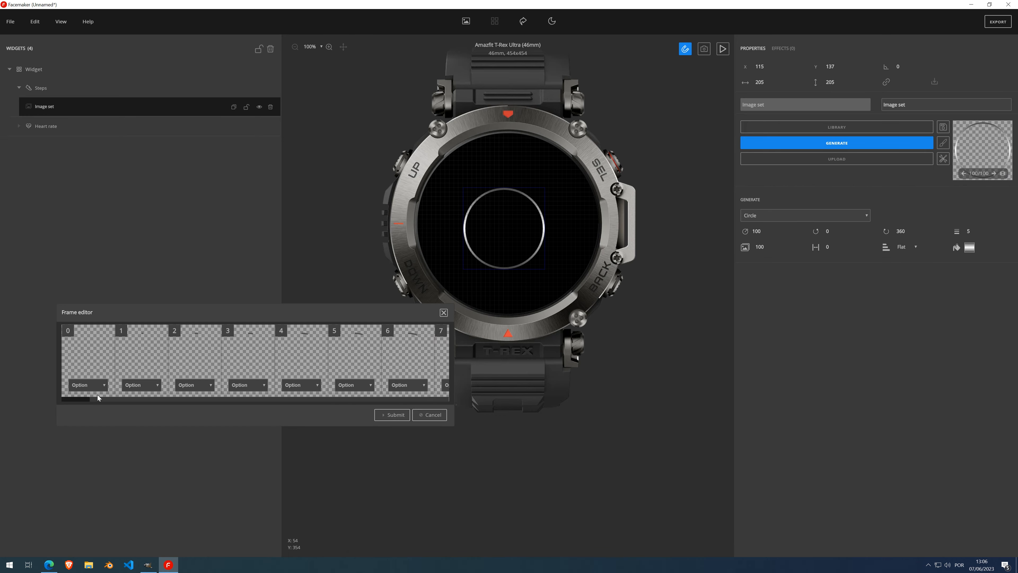
pyautogui.moveTo(78, 397); pyautogui.dragTo(103, 400)
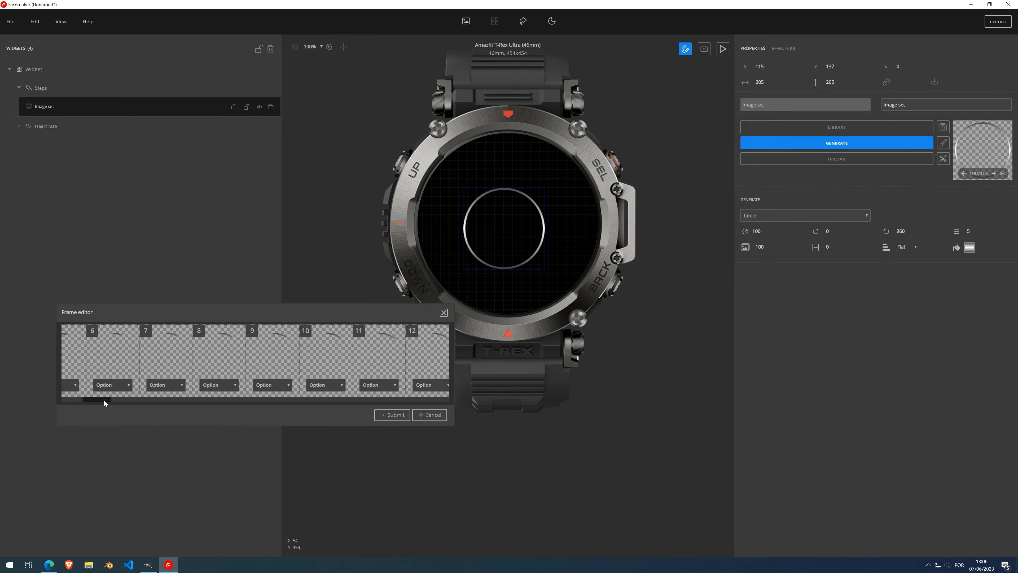
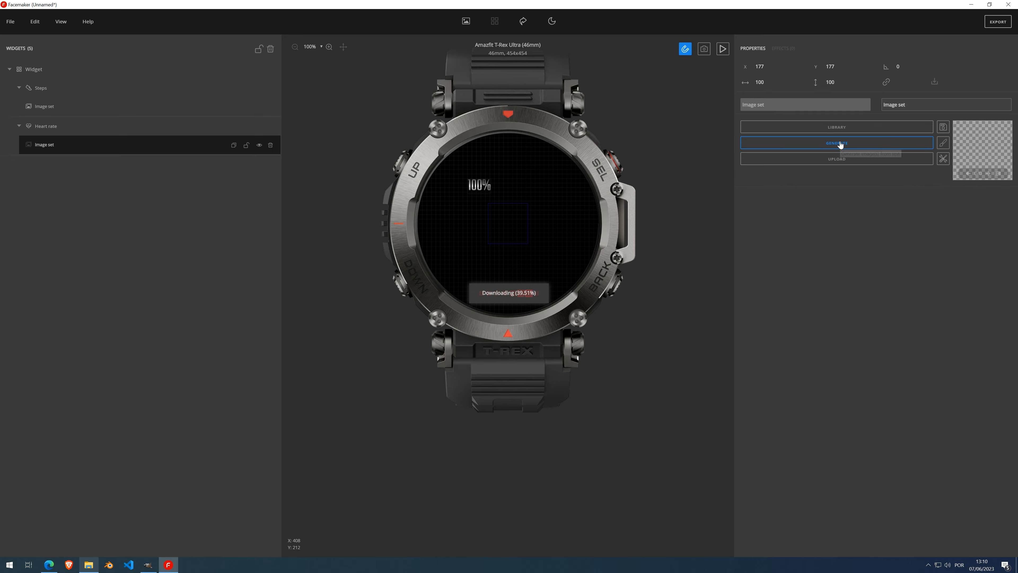
# Generate the Heart rate image set as text
pyautogui.click(841, 145)
pyautogui.click(795, 215)
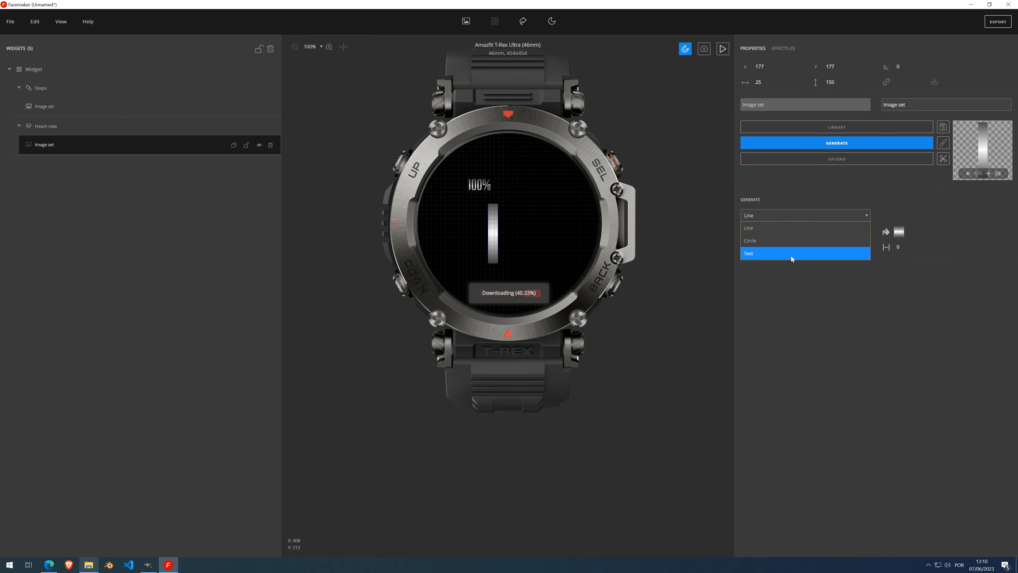
pyautogui.click(791, 254)
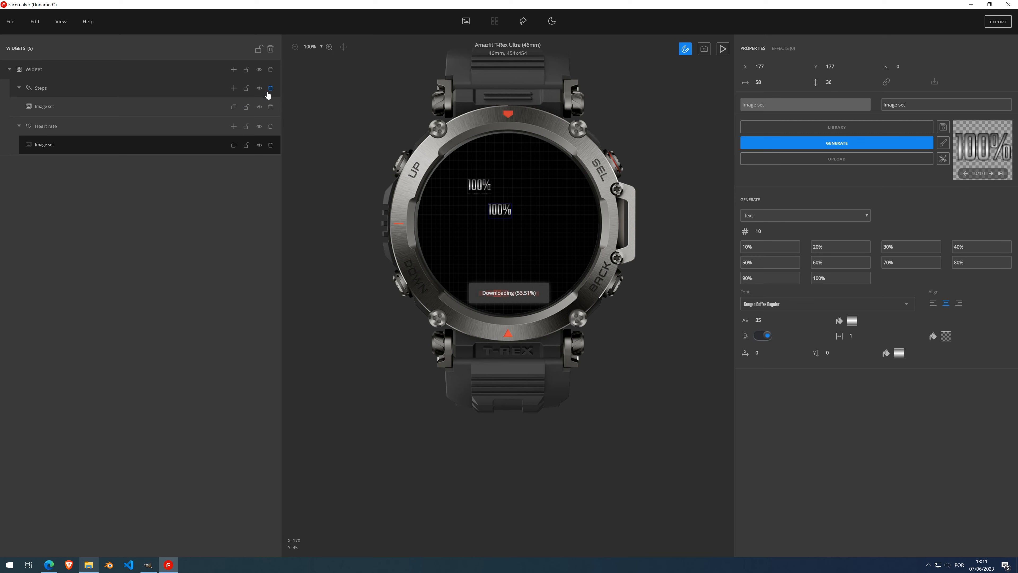
# Delete the image sets under both Steps and Heart rate
pyautogui.click(234, 127)
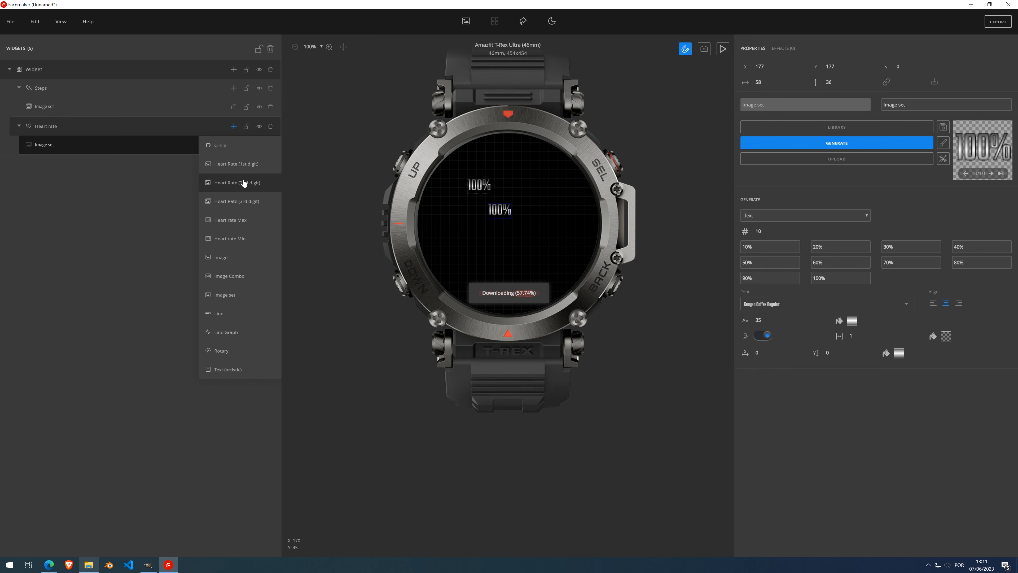
pyautogui.click(113, 145)
pyautogui.click(241, 106)
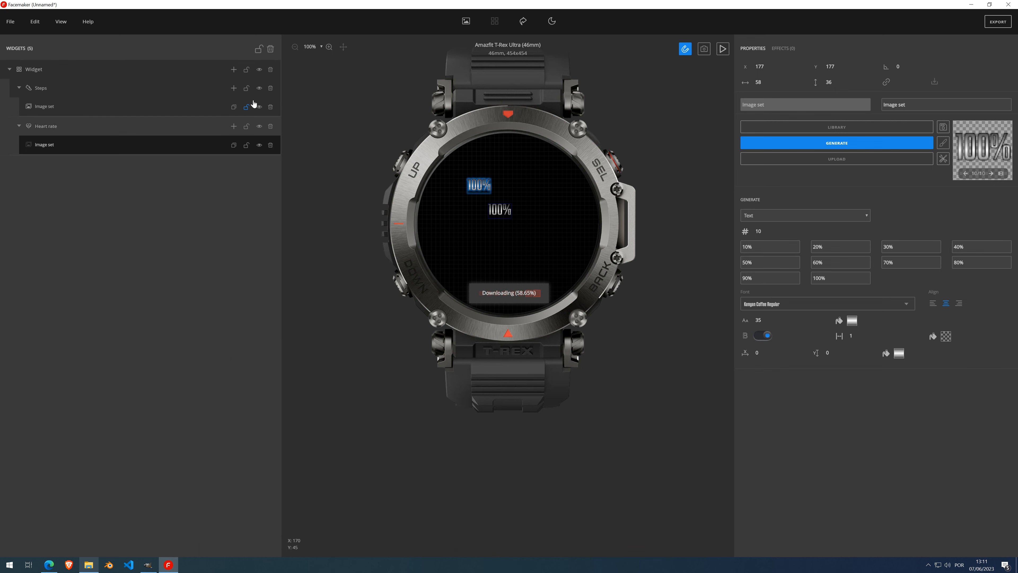
pyautogui.click(271, 107)
pyautogui.click(270, 126)
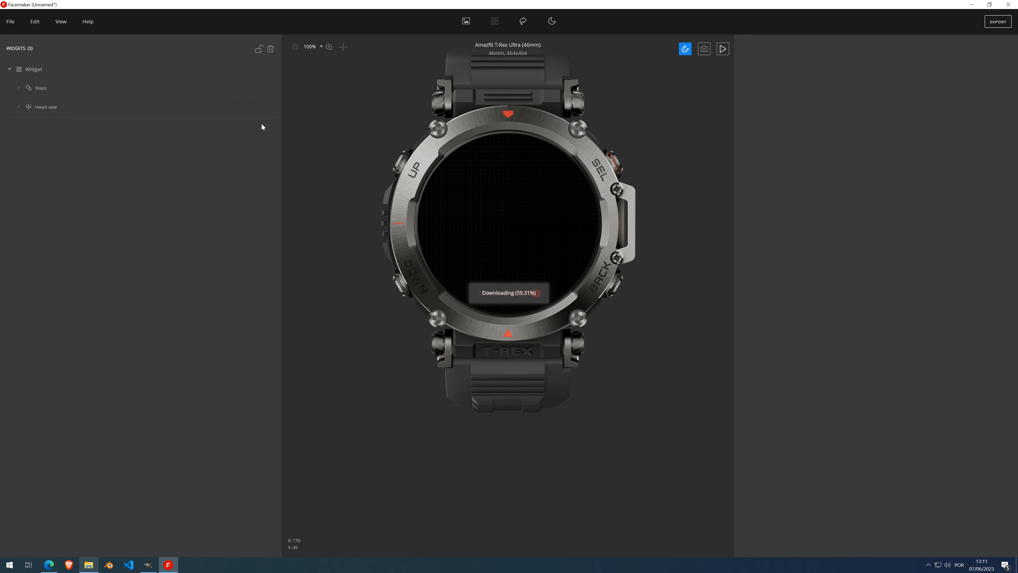
# Add a Heart Rate (1st digit) element to the Heart rate widget and generate its digit images
pyautogui.click(130, 109)
pyautogui.click(234, 107)
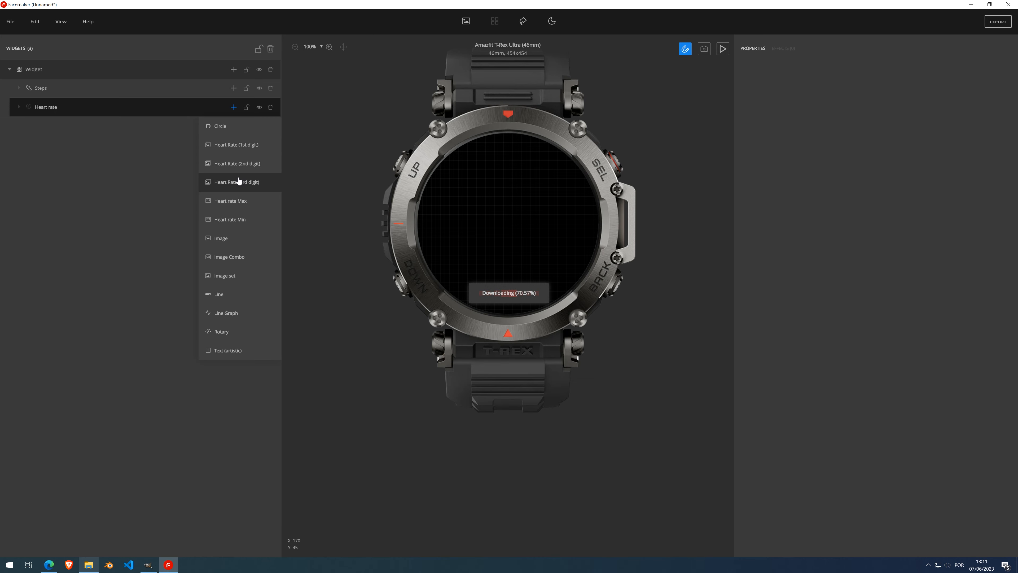
pyautogui.click(240, 147)
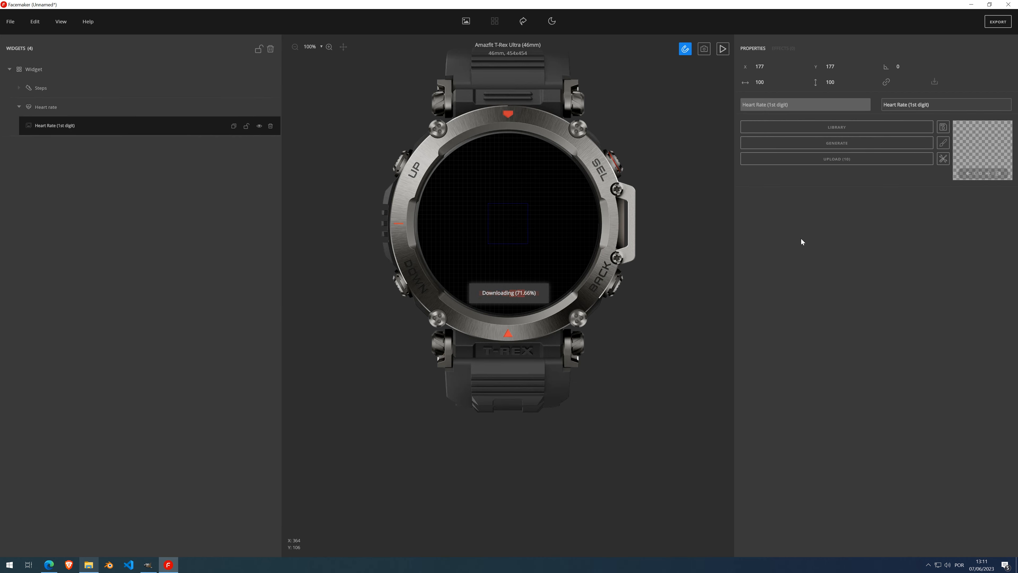
pyautogui.click(832, 144)
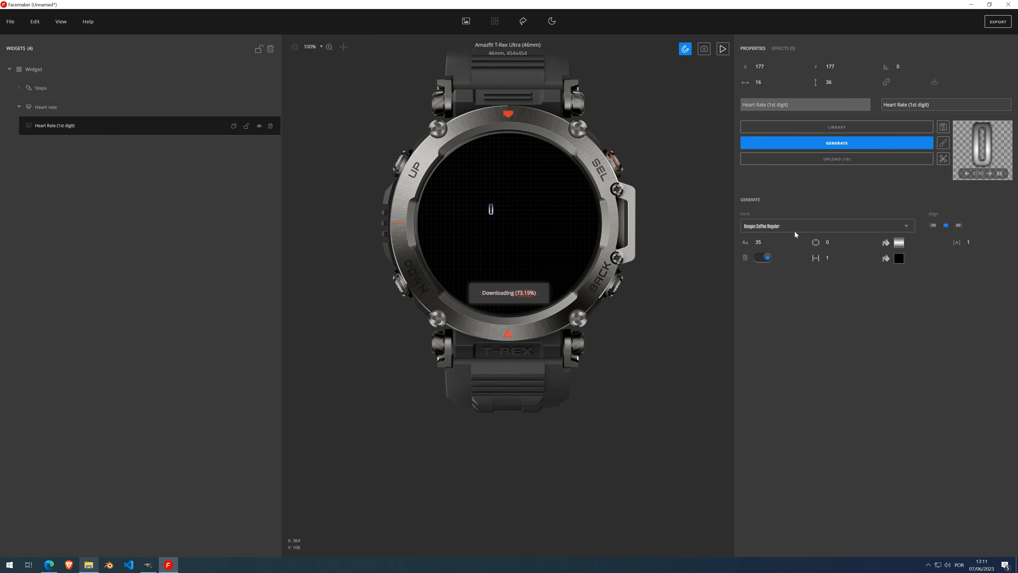
# Set the first heart rate digit's font to EUROSTILELT_BOLD_EXTENDED2 and its size to 87
pyautogui.click(769, 229)
pyautogui.scroll(3, 773, 284)
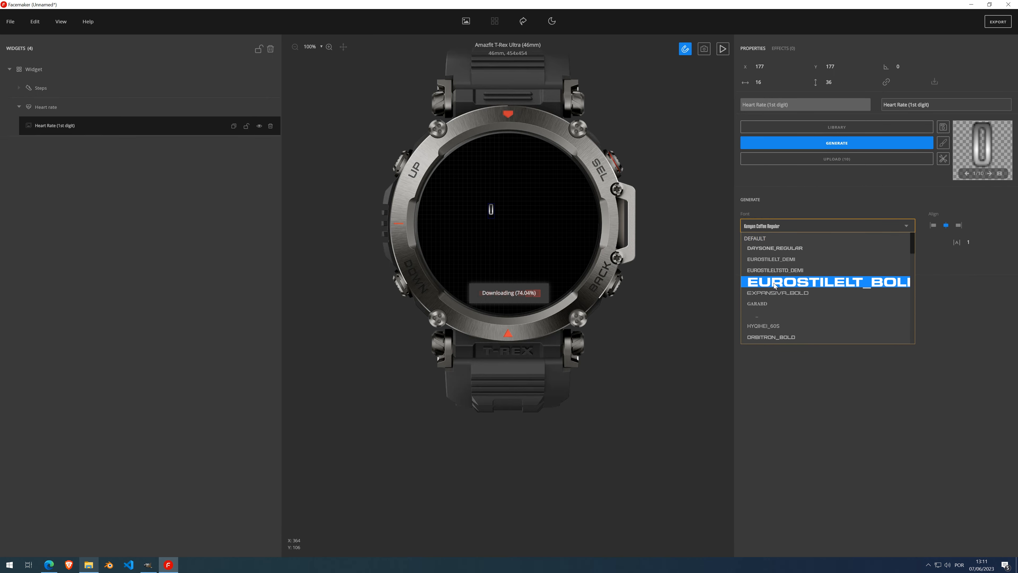
pyautogui.click(775, 283)
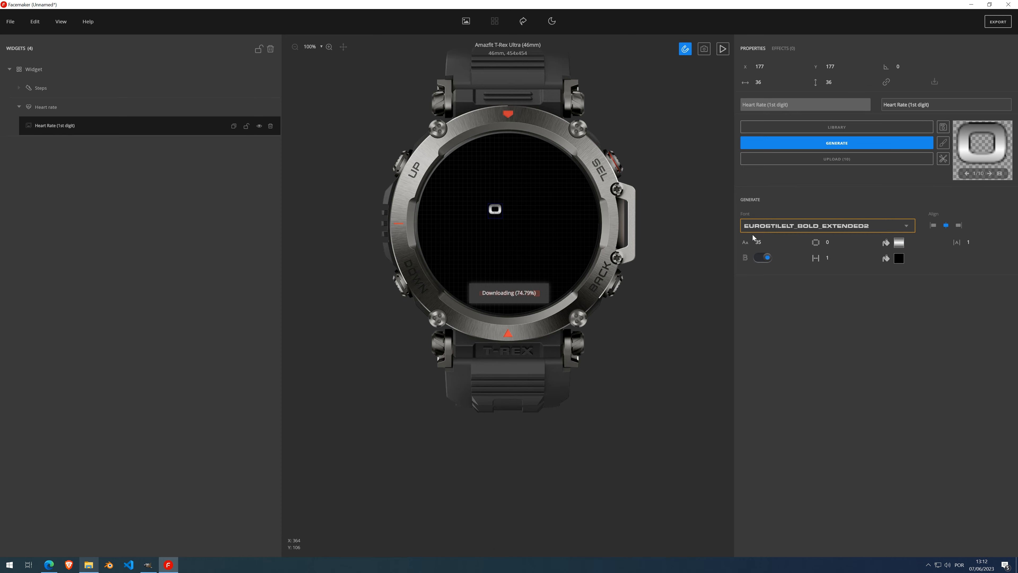
pyautogui.click(769, 241)
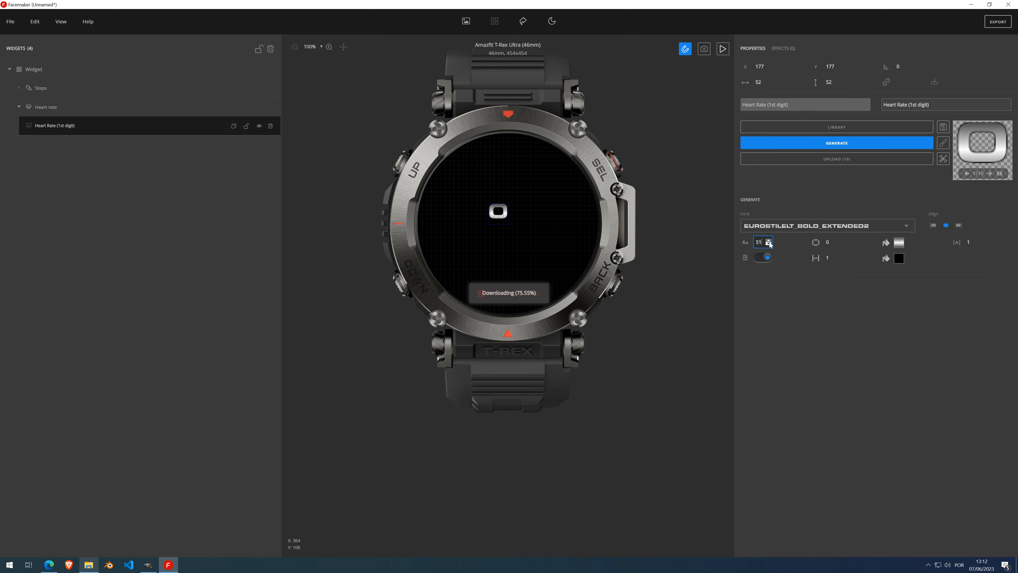
pyautogui.moveTo(770, 244); pyautogui.dragTo(770, 244)
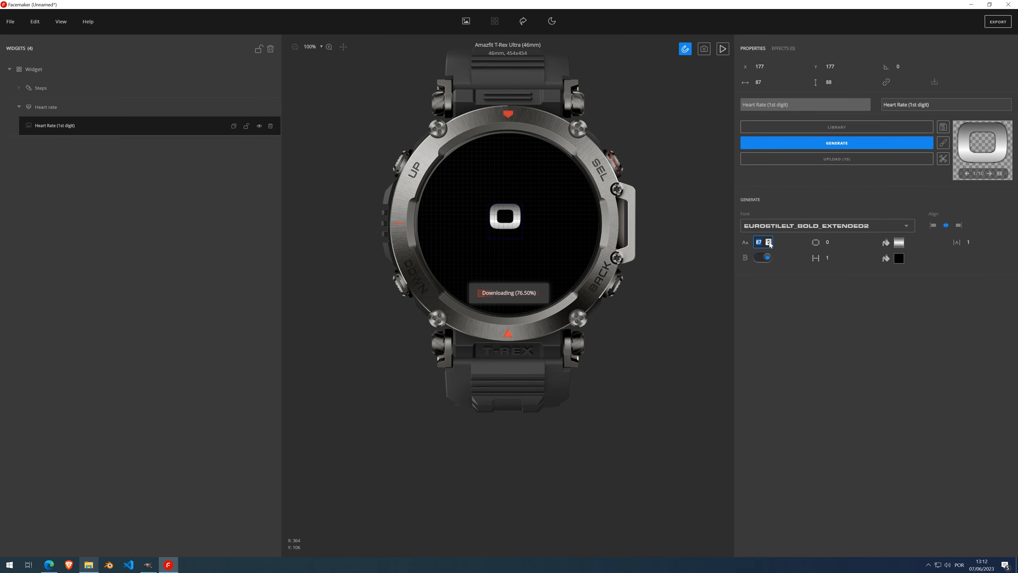
# Fill the first heart rate digit with the blue-to-magenta preset gradient and move it to about X 262, Y 194
pyautogui.click(900, 242)
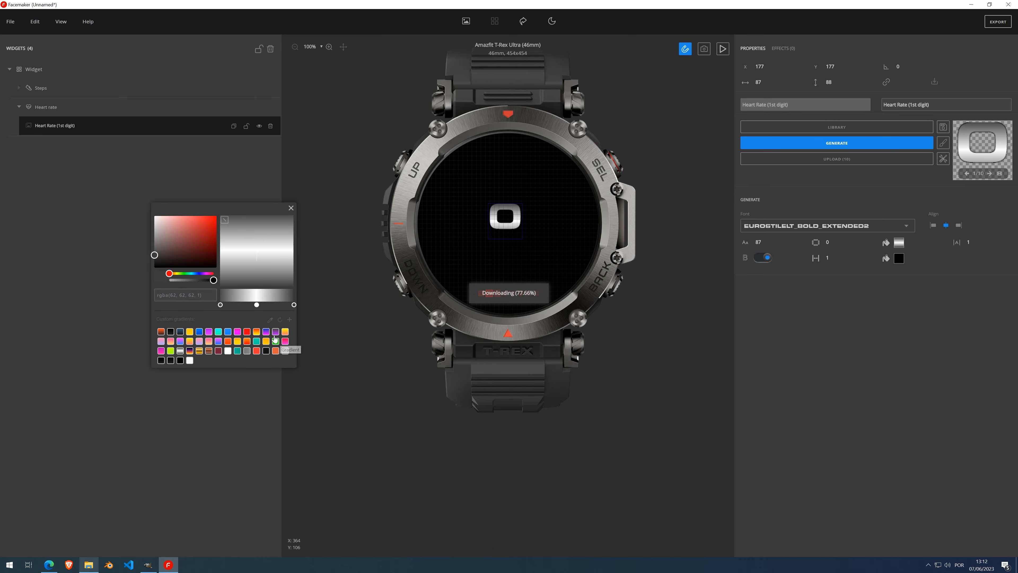
pyautogui.click(266, 332)
pyautogui.click(291, 208)
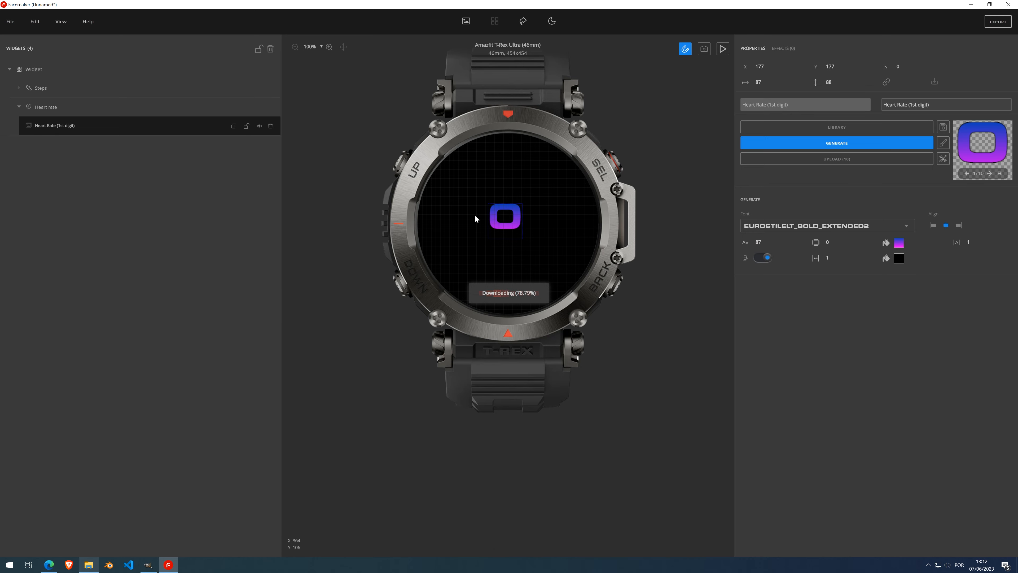
pyautogui.moveTo(505, 221); pyautogui.dragTo(523, 231)
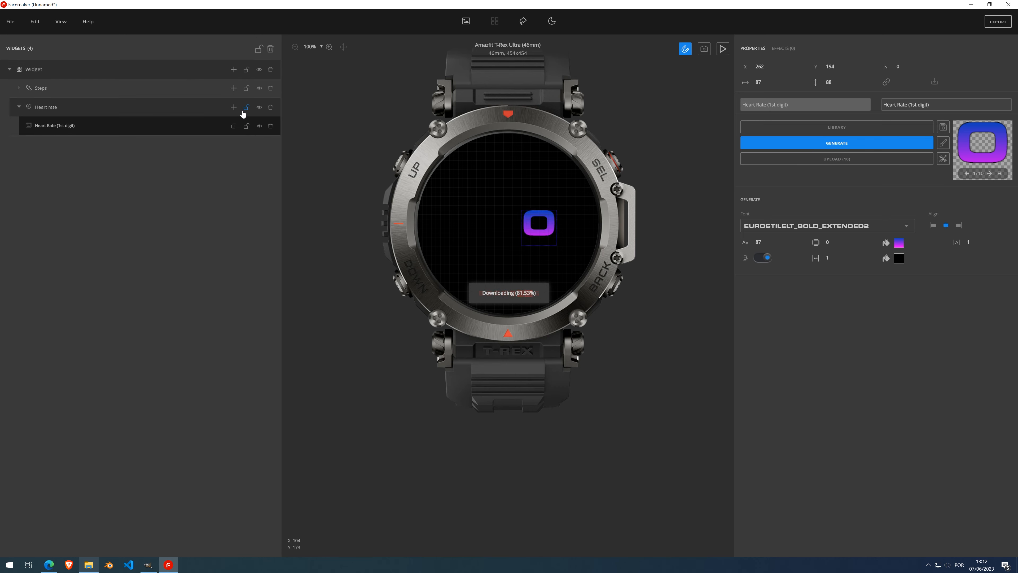
# Add a Heart Rate (2nd digit) element, generate its images and place it at about X 171, Y 194
pyautogui.click(234, 108)
pyautogui.click(234, 164)
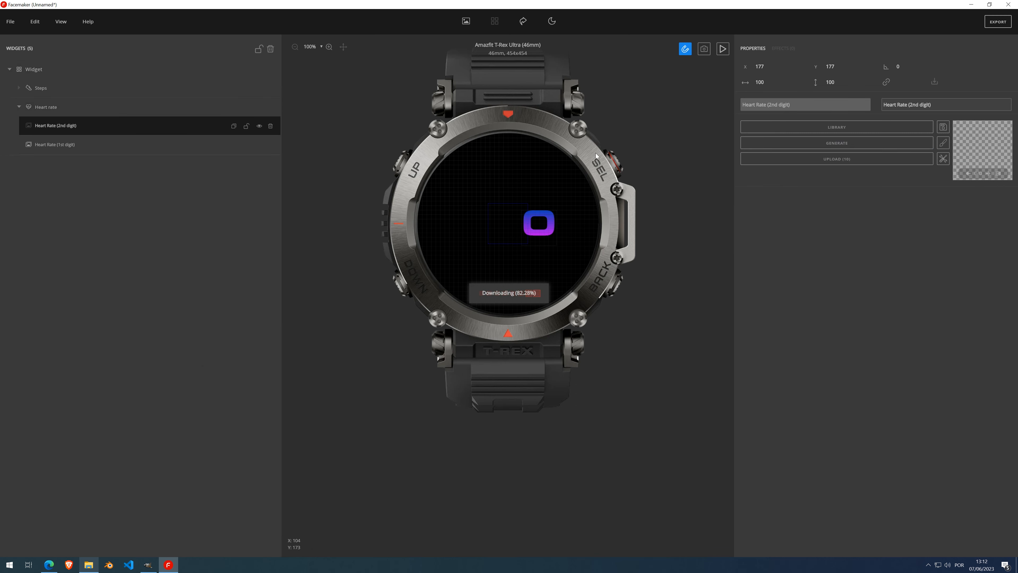
pyautogui.click(834, 145)
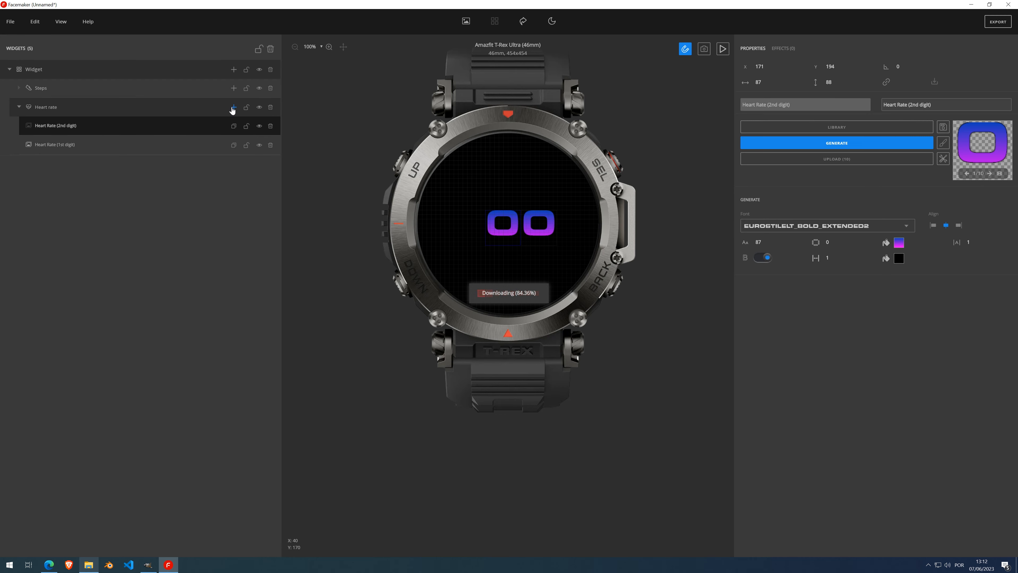
# Add a Heart Rate (3rd digit) element, generate its images and place it at about X 80, Y 194
pyautogui.click(233, 107)
pyautogui.click(243, 182)
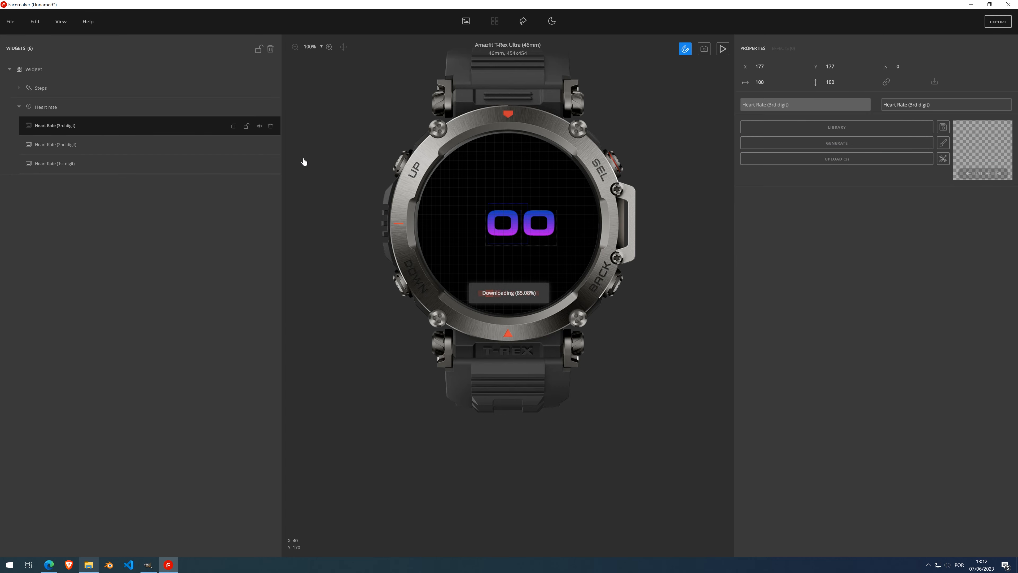
pyautogui.click(823, 147)
pyautogui.moveTo(505, 221); pyautogui.dragTo(466, 228)
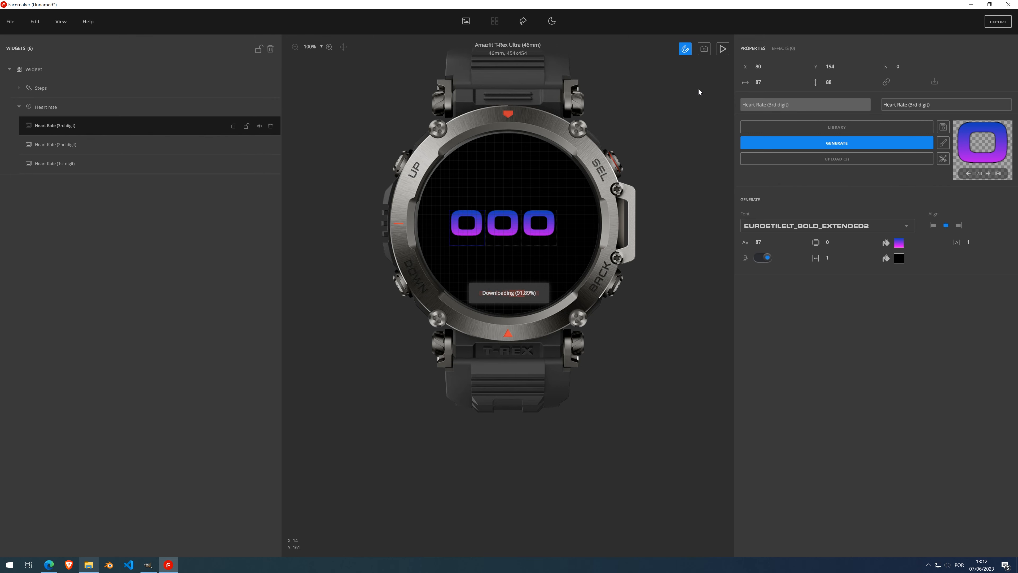
# Run the simulation to preview the three heart rate digits, and stop it
pyautogui.click(723, 48)
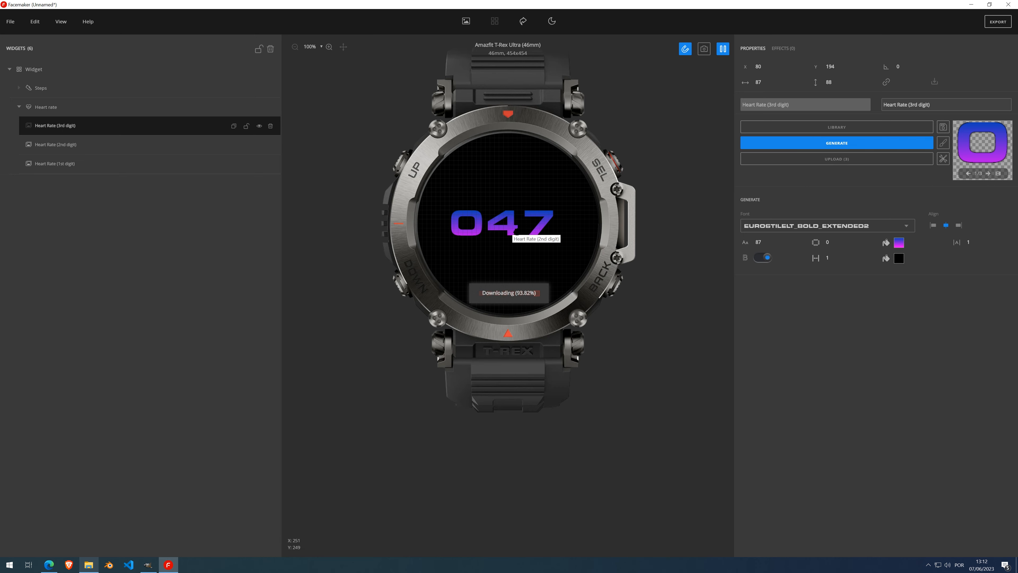
pyautogui.click(723, 48)
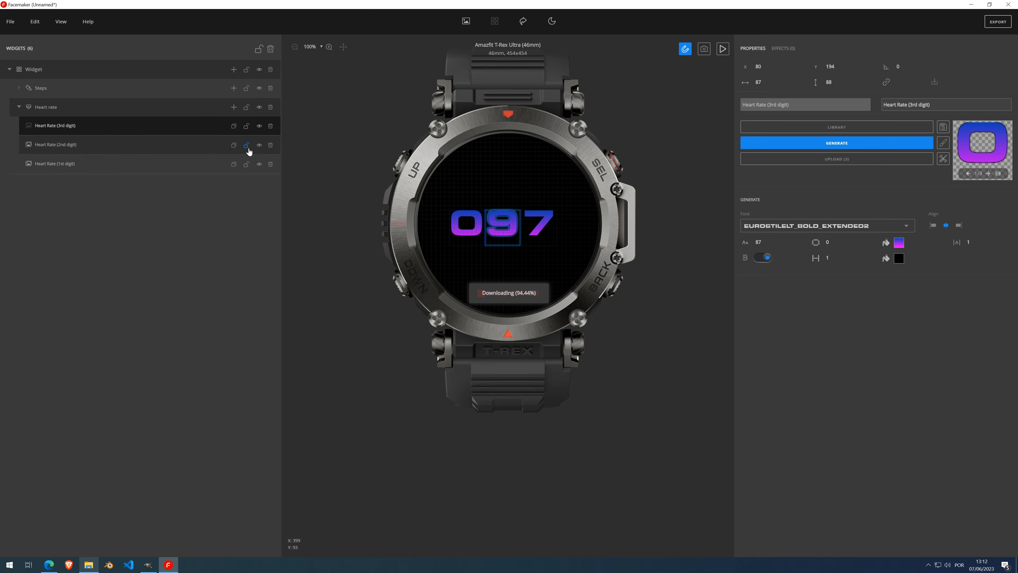
# Add a heart rate Image Combo with generated images at about X 171, Y 92 and turn on its leading zeros
pyautogui.click(233, 108)
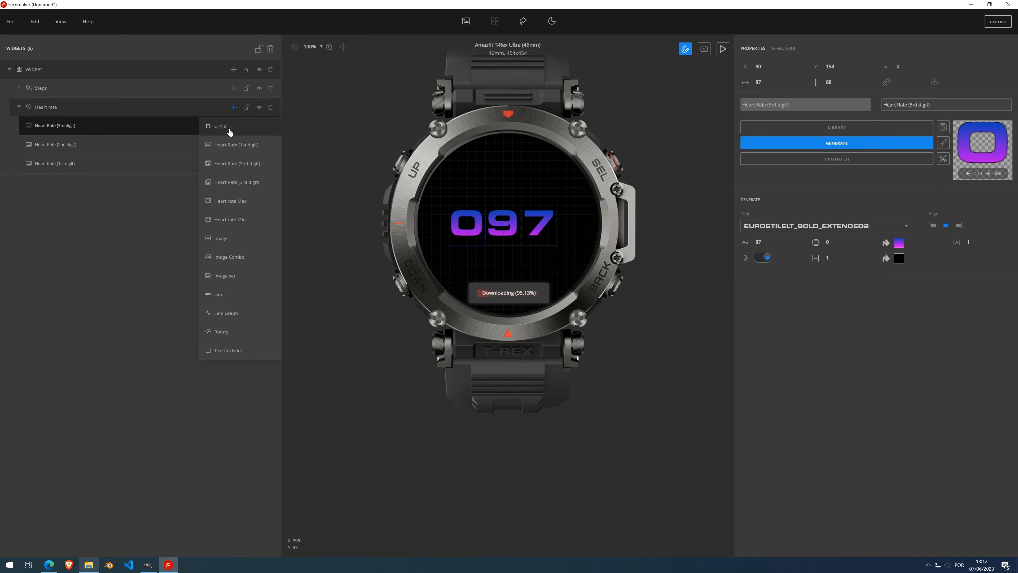
pyautogui.click(232, 257)
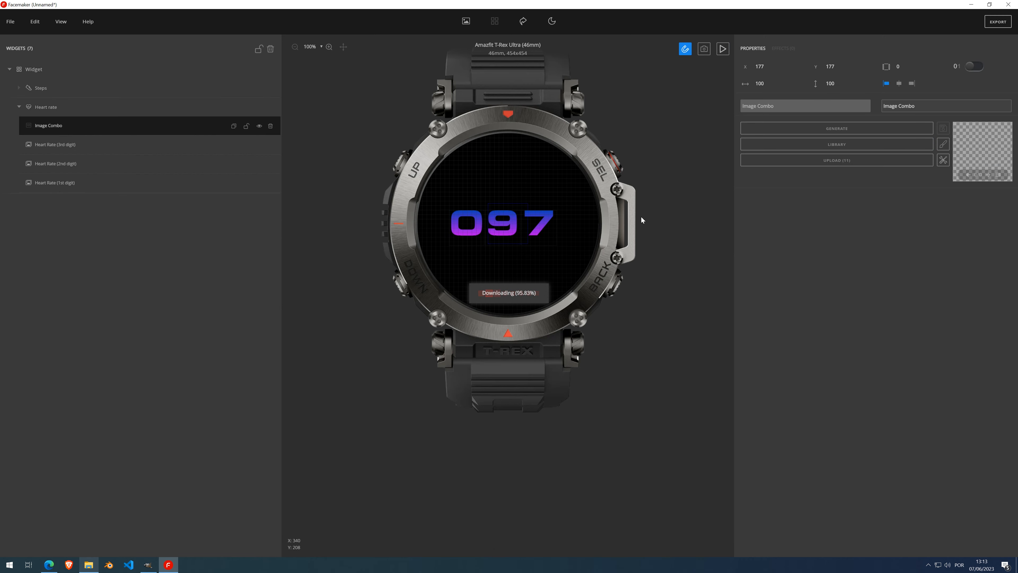
pyautogui.click(845, 132)
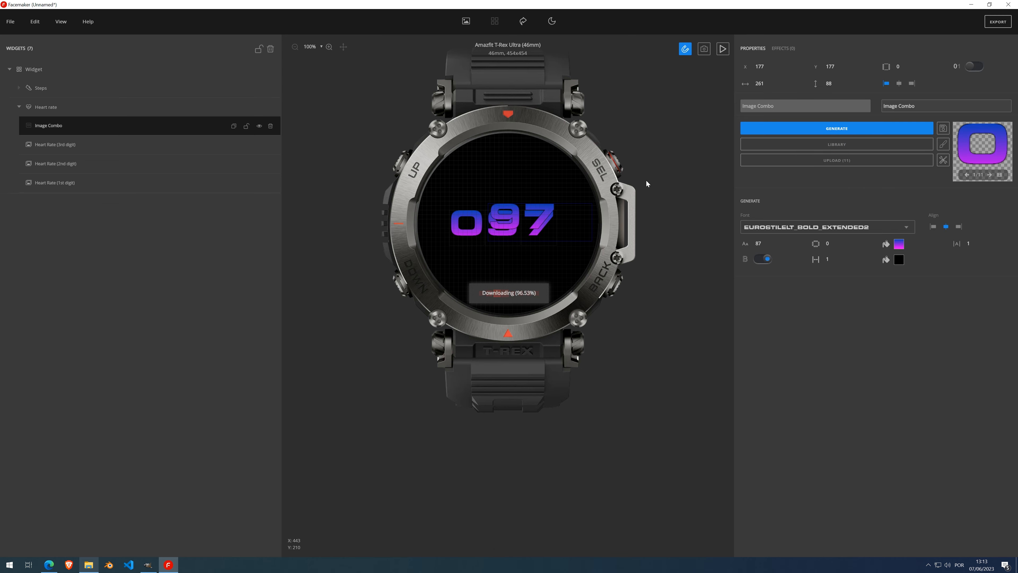
pyautogui.moveTo(542, 210); pyautogui.dragTo(540, 177)
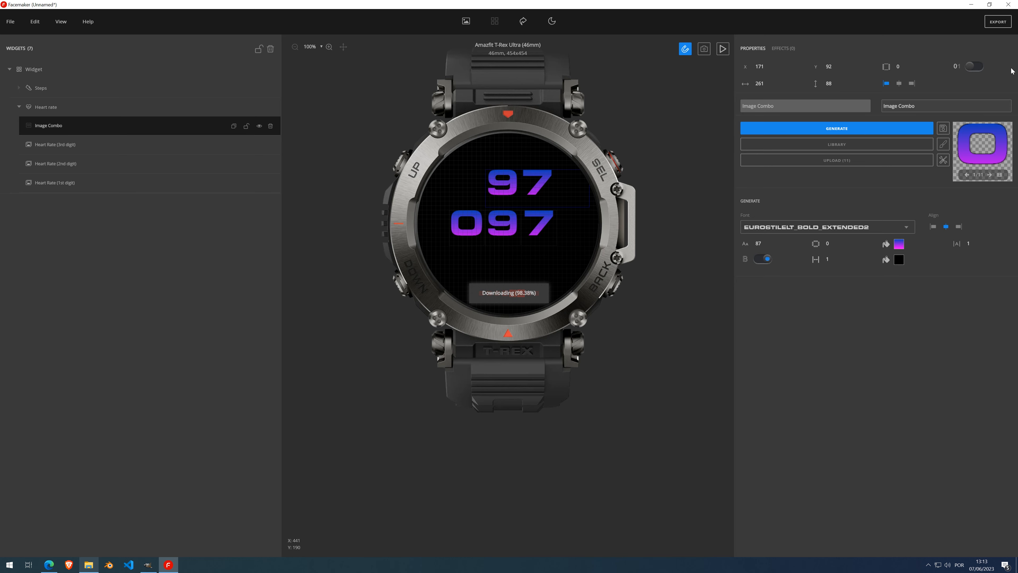
pyautogui.click(979, 67)
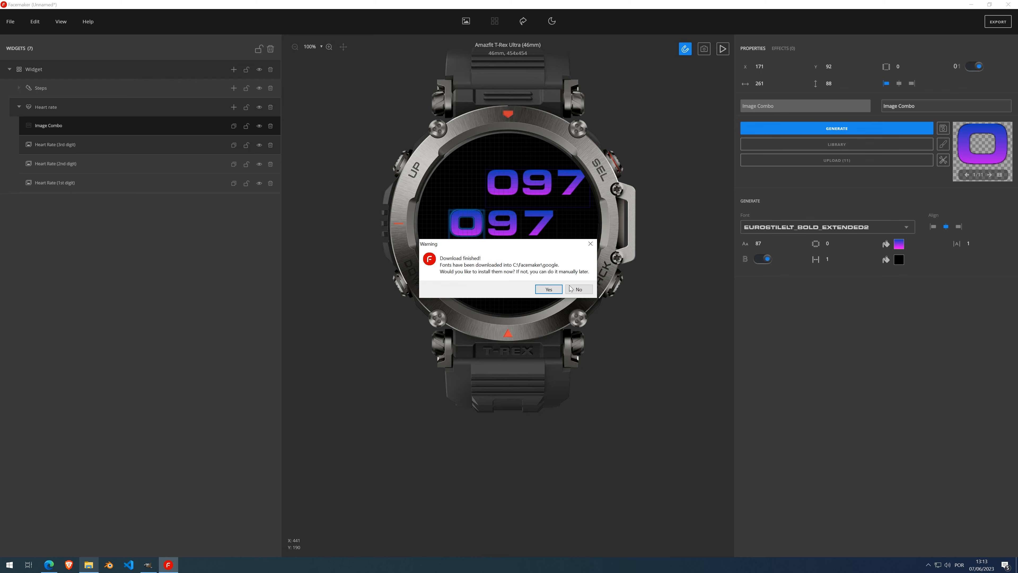
# Decline installing the downloaded fonts and open the google folder inside C:\Facemaker in File Explorer
pyautogui.click(578, 288)
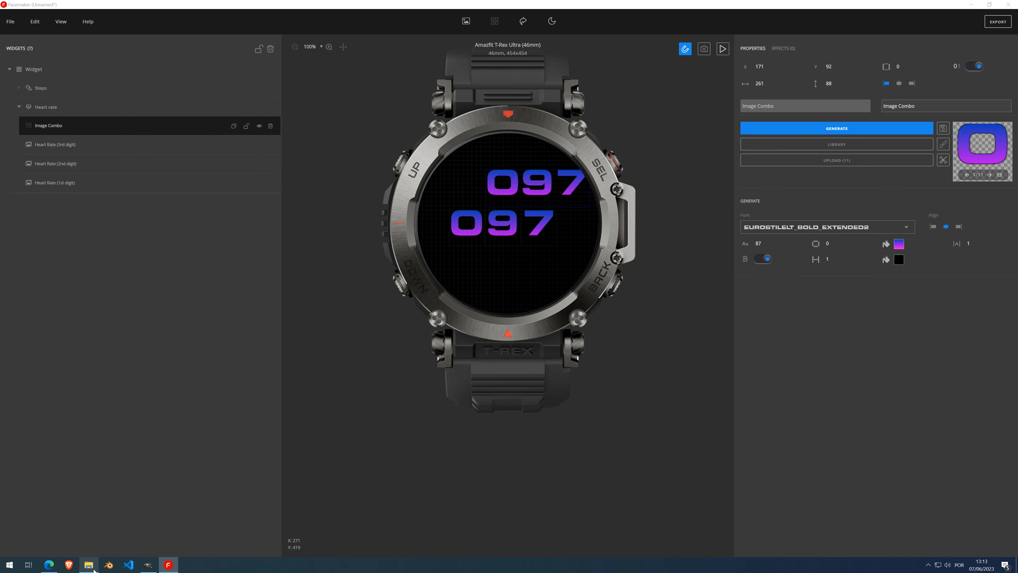
pyautogui.click(93, 569)
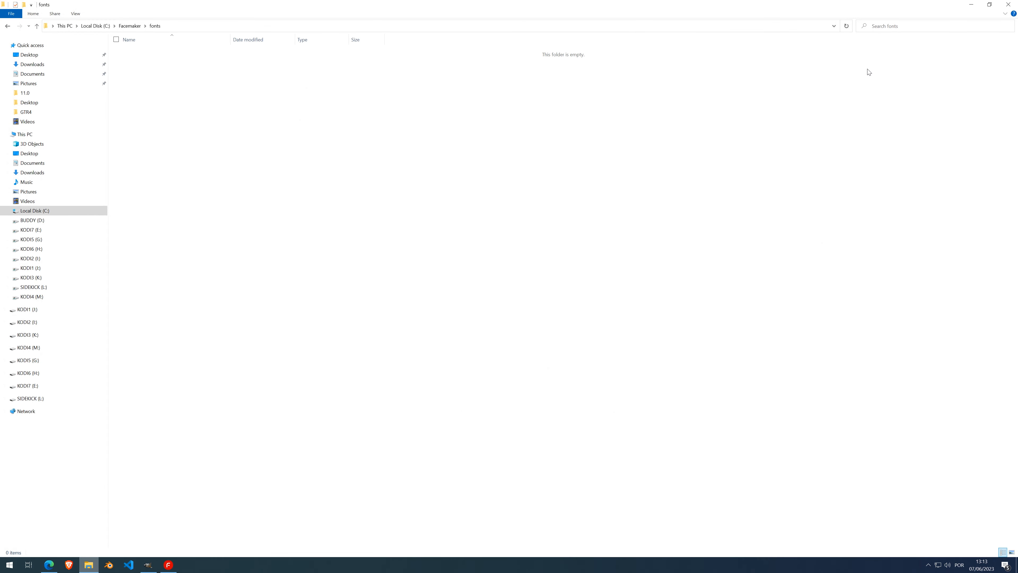
pyautogui.click(139, 28)
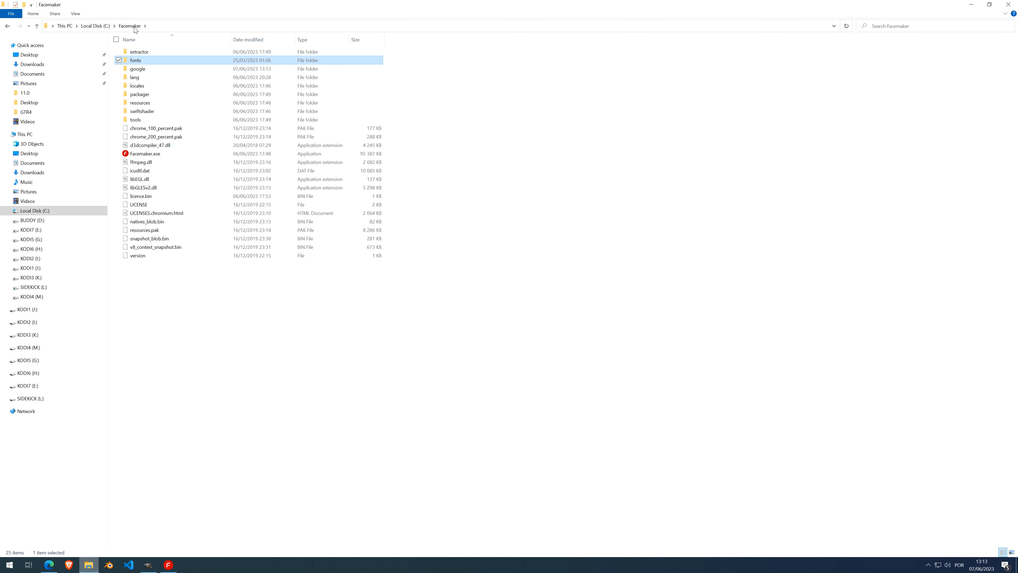
pyautogui.doubleClick(139, 69)
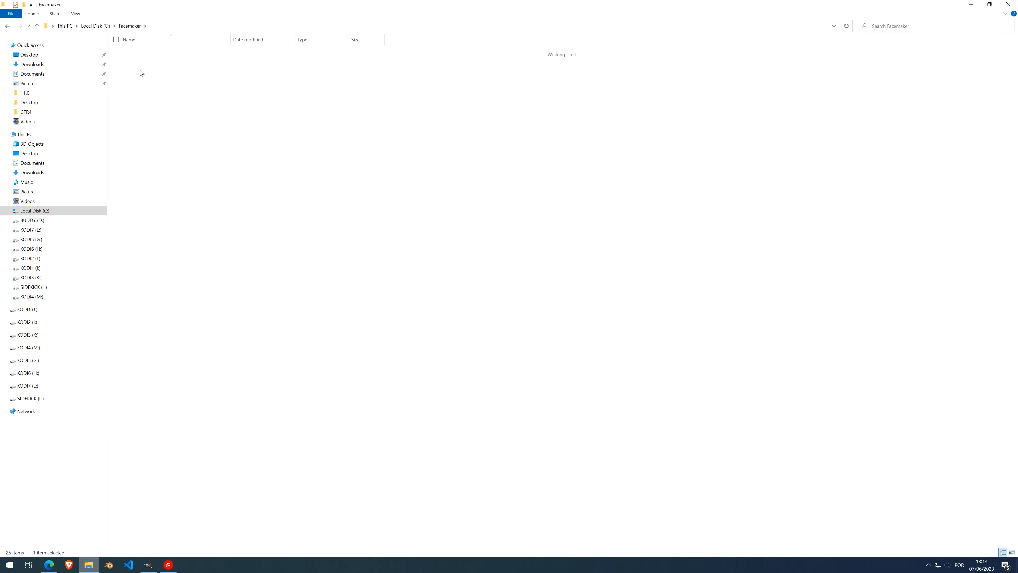
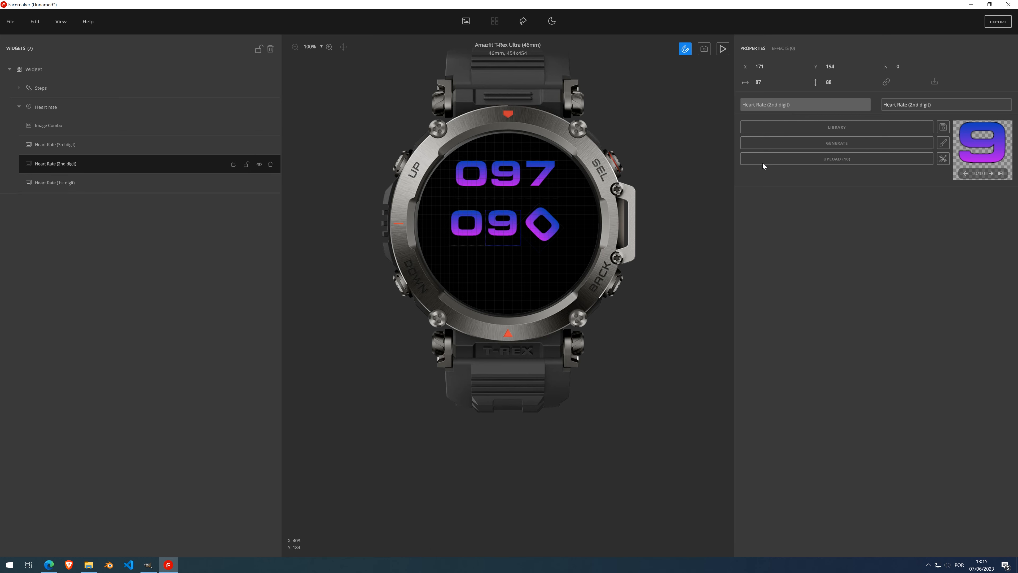
# Set the rotation of the second and third heart rate digits to 45 degrees
pyautogui.click(901, 66)
pyautogui.write('45')
pyautogui.press('Return')
pyautogui.click(472, 227)
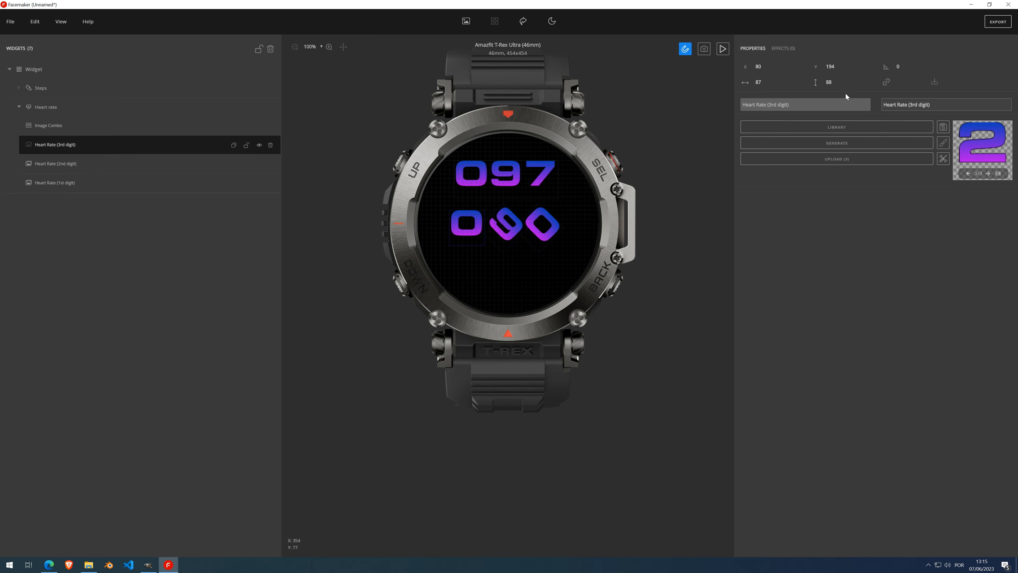
pyautogui.click(899, 68)
pyautogui.write('45')
pyautogui.press('Return')
# Arrange the rotated heart rate digits along a diagonal, with the first digit at about X 194, Y 307, and preview them
pyautogui.moveTo(506, 224); pyautogui.dragTo(493, 247)
pyautogui.moveTo(543, 224); pyautogui.dragTo(516, 269)
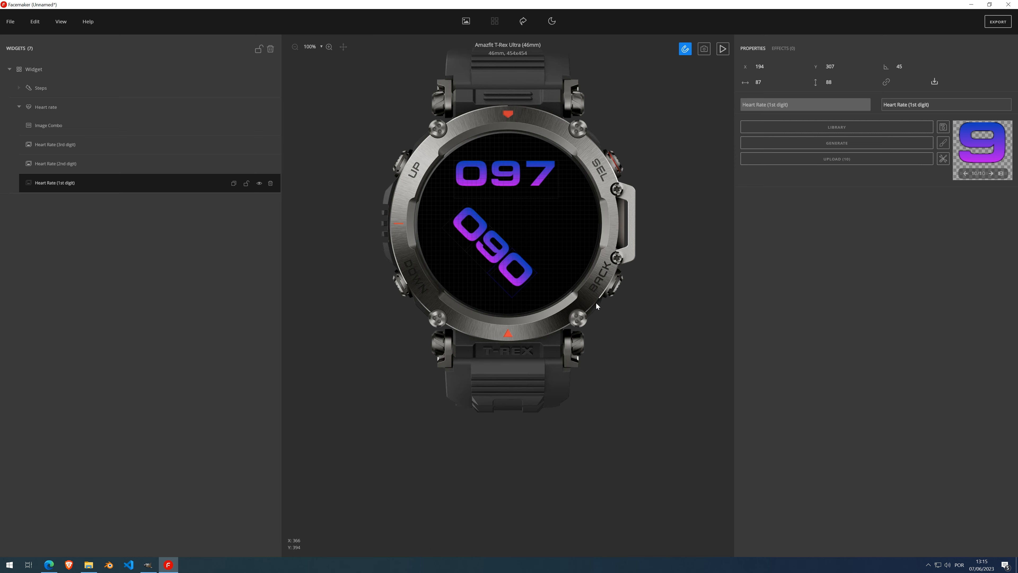
pyautogui.click(721, 52)
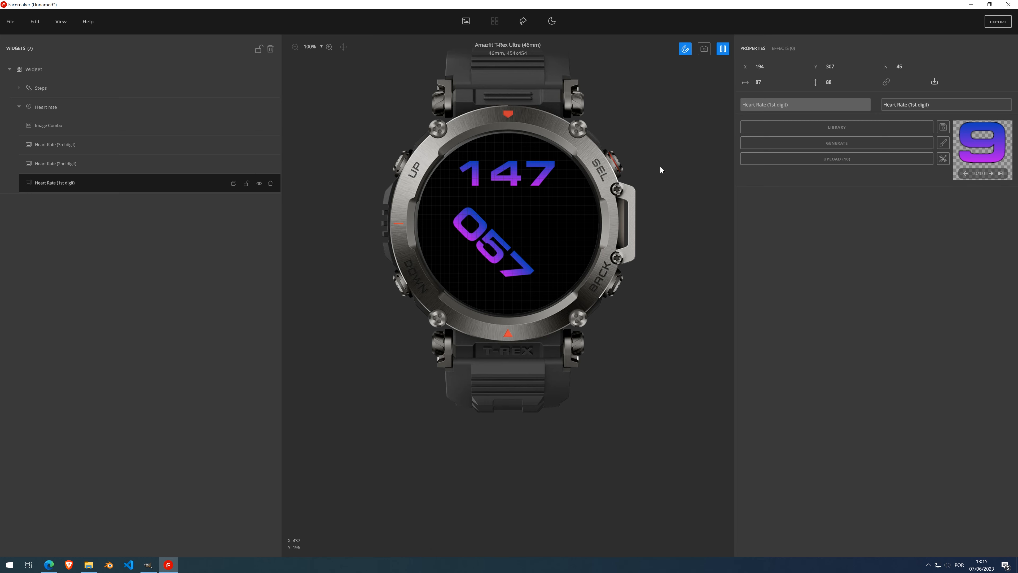
pyautogui.click(723, 48)
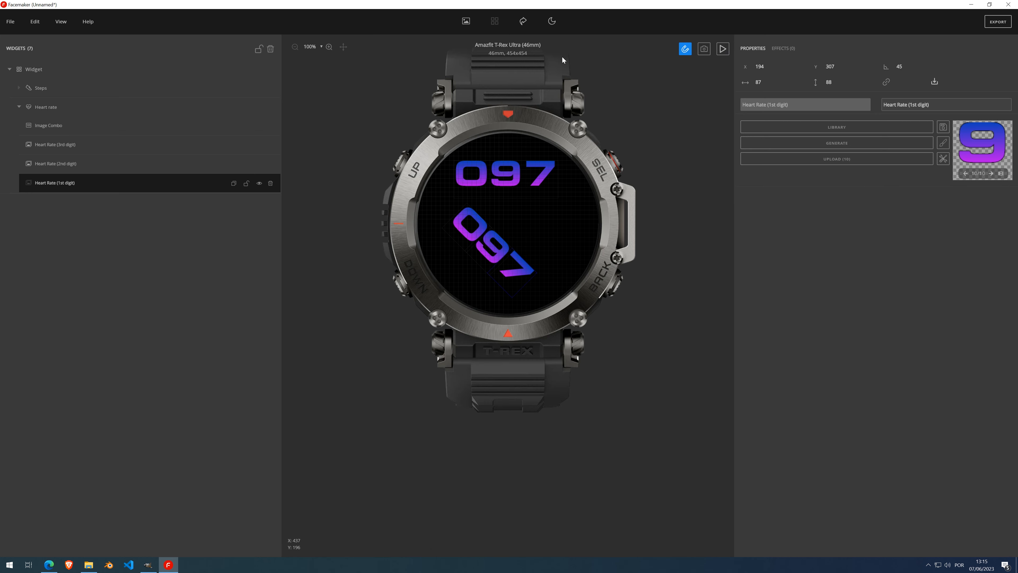
# Delete the Image Combo and all three heart rate digit elements
pyautogui.click(513, 180)
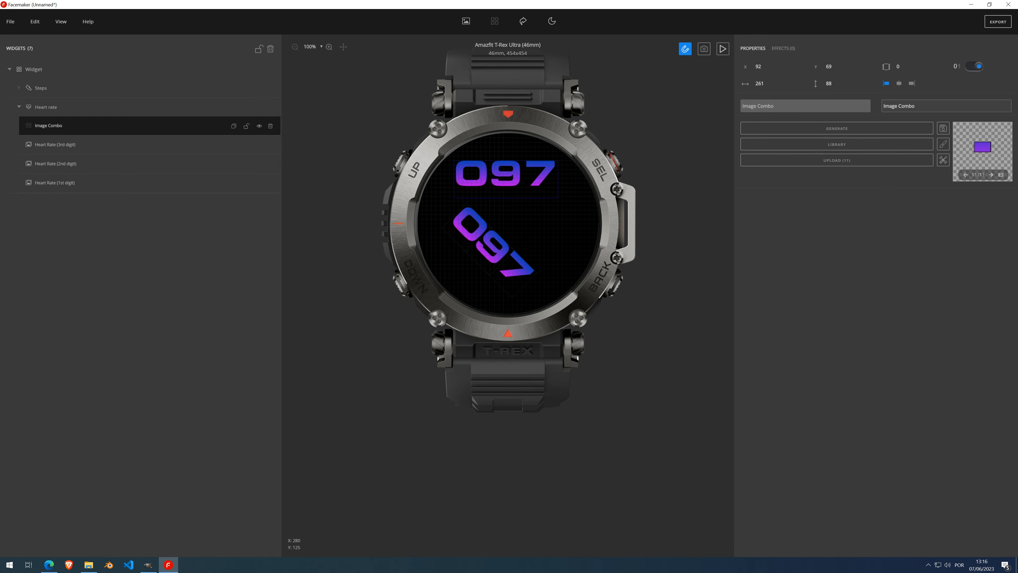
pyautogui.click(270, 126)
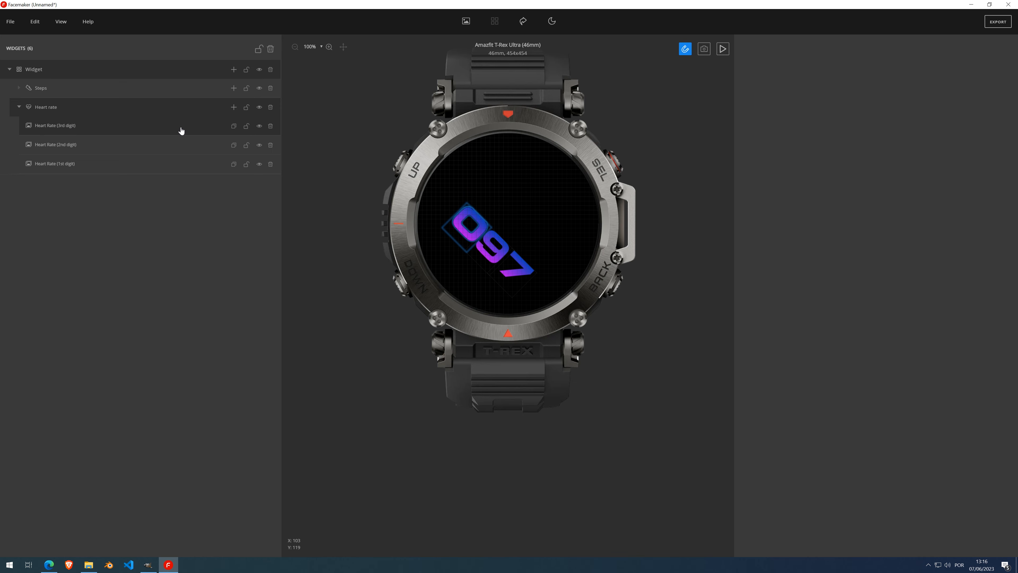
pyautogui.click(271, 164)
pyautogui.click(270, 145)
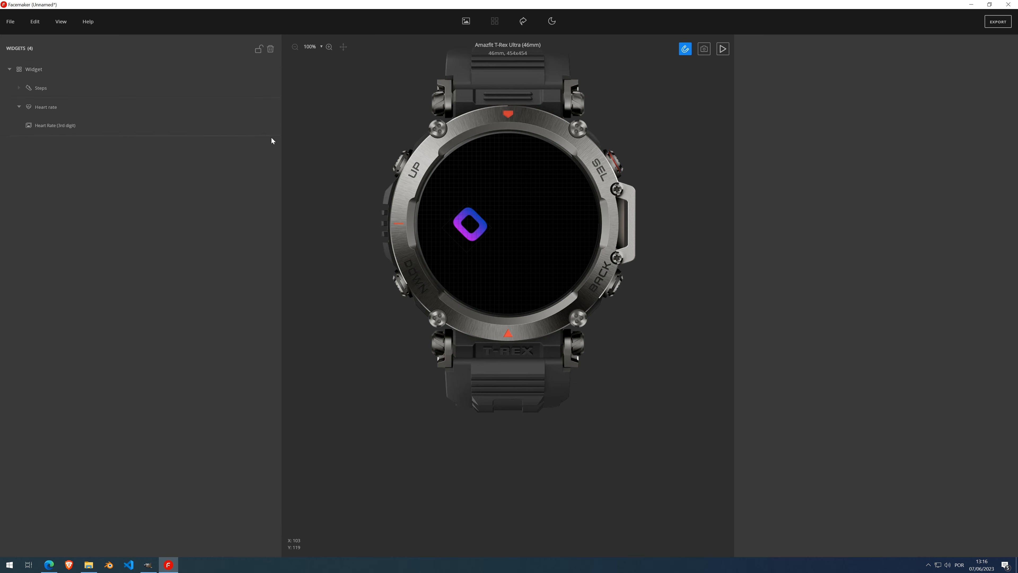
pyautogui.click(271, 126)
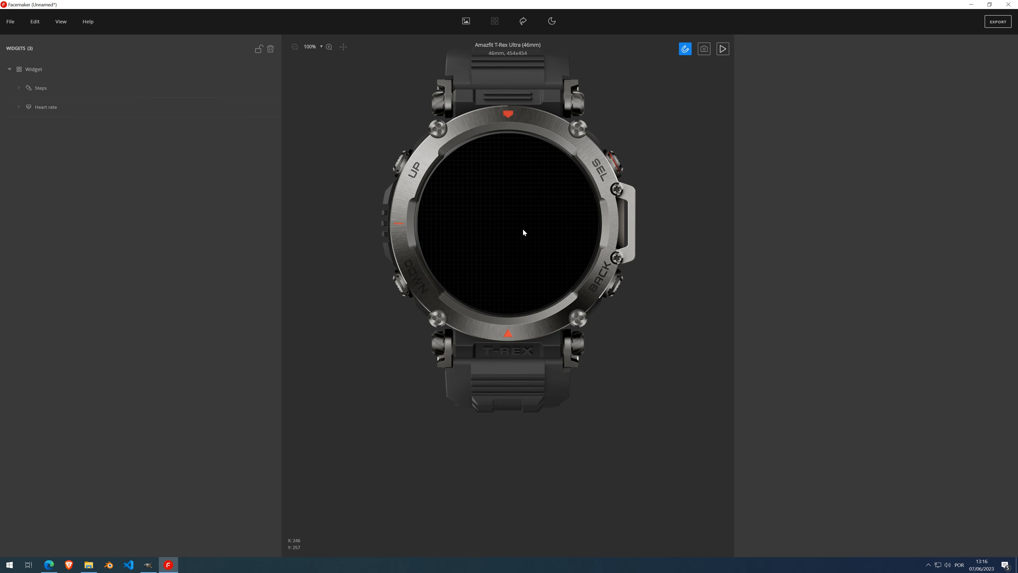
# Add a Steps (units) element, generate its images and place it at about X 307, Y 205
pyautogui.click(143, 89)
pyautogui.click(234, 88)
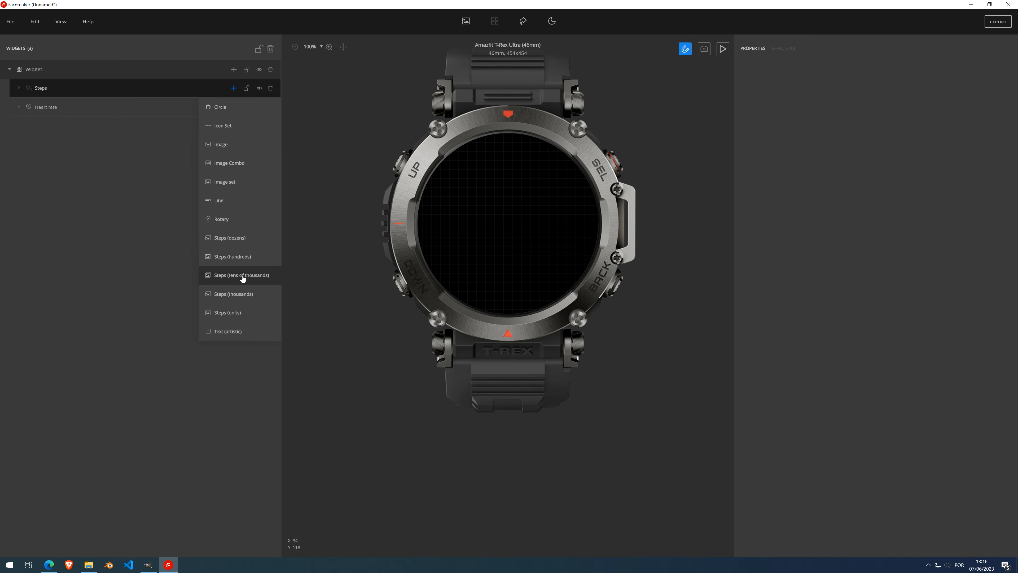
pyautogui.click(241, 319)
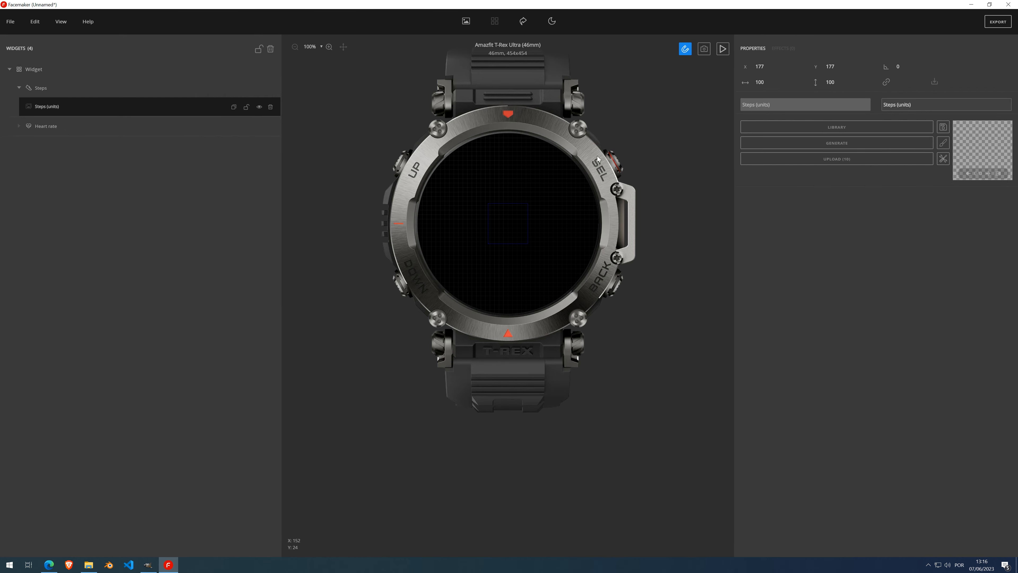
pyautogui.click(848, 144)
pyautogui.moveTo(506, 221); pyautogui.dragTo(557, 232)
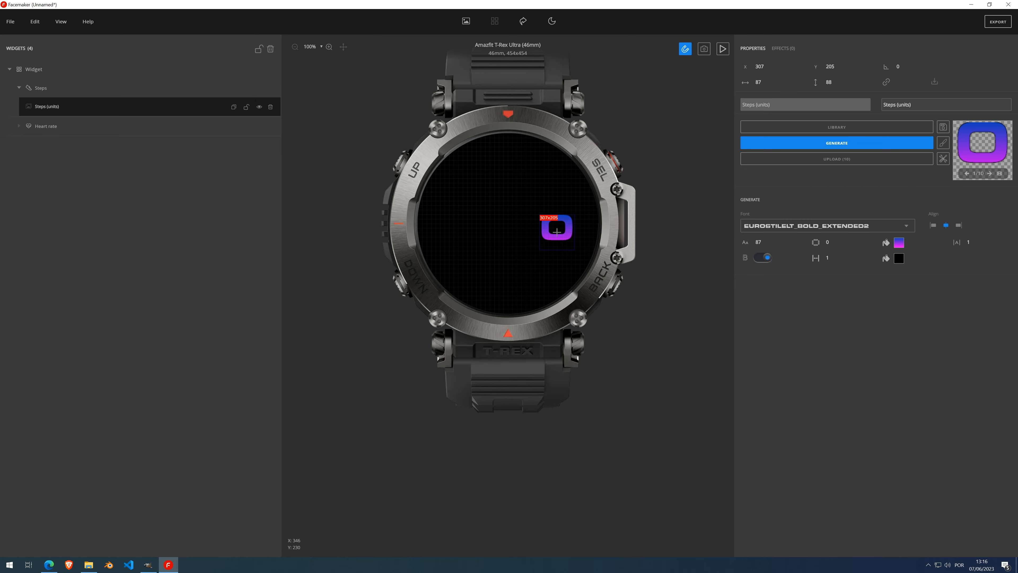
# Add a Steps (dozens) element, generate its images and place it at about X 228, Y 205
pyautogui.click(234, 88)
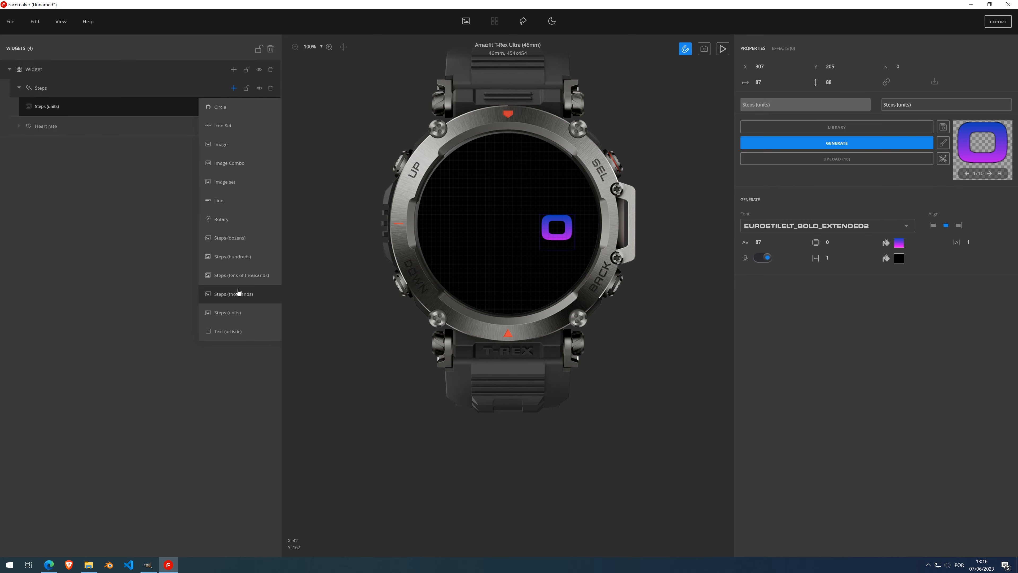
pyautogui.click(242, 238)
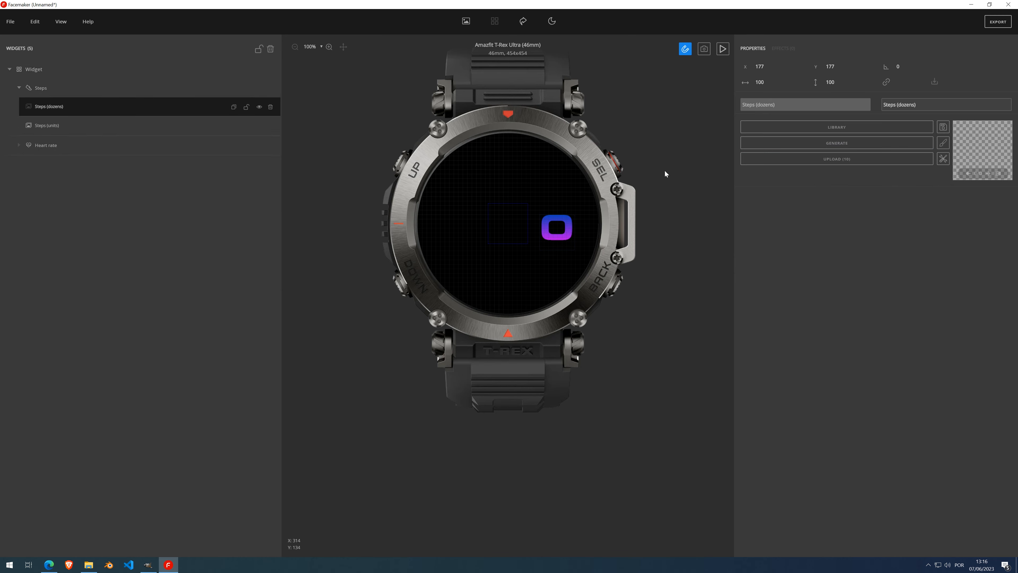
pyautogui.click(851, 145)
pyautogui.moveTo(507, 228); pyautogui.dragTo(525, 232)
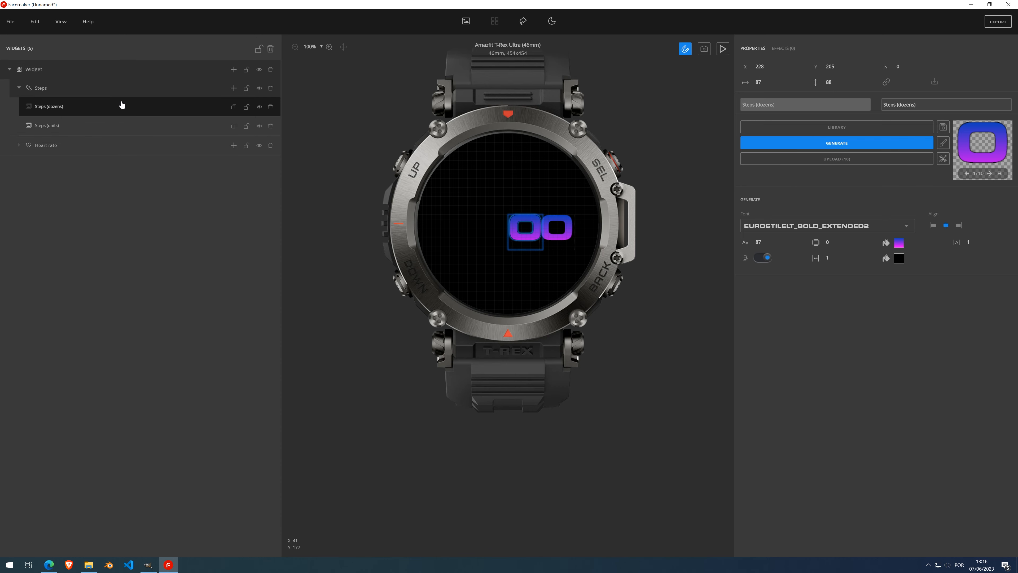
# Add a Steps (hundreds) element with generated images at about X 137, Y 205 and preview the step digits
pyautogui.click(233, 88)
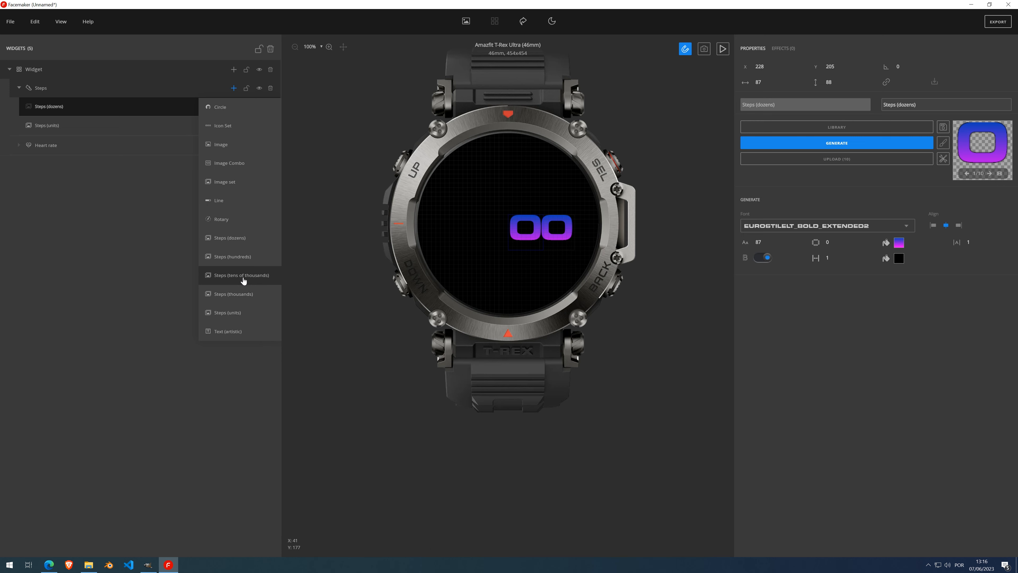
pyautogui.click(241, 256)
pyautogui.click(836, 144)
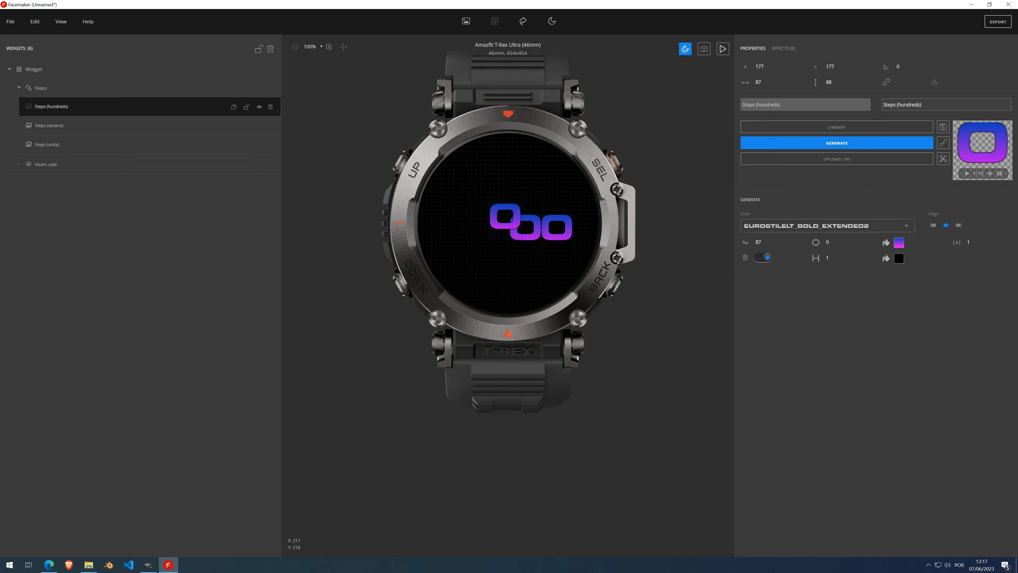
pyautogui.moveTo(508, 221); pyautogui.dragTo(493, 231)
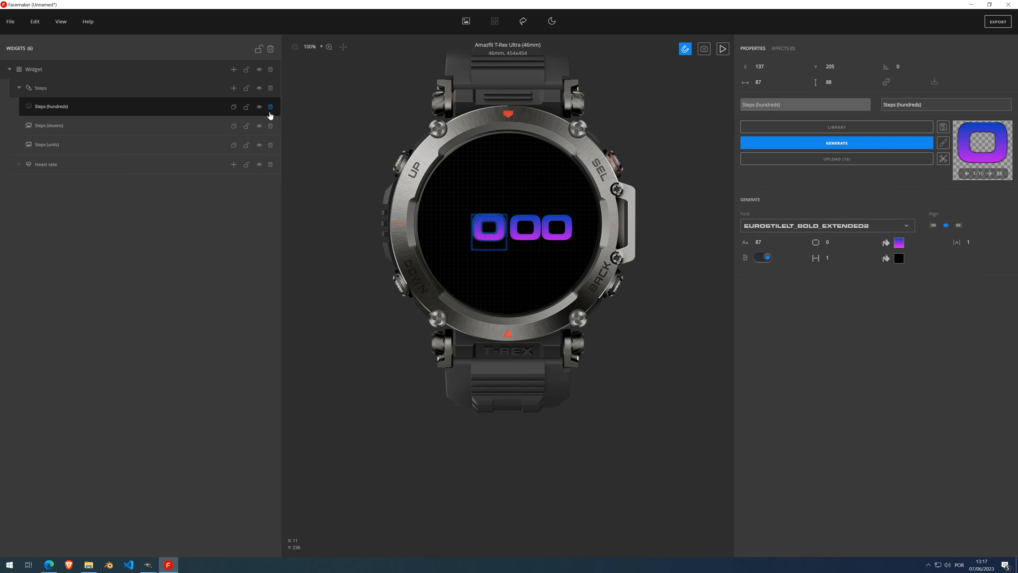
pyautogui.click(723, 48)
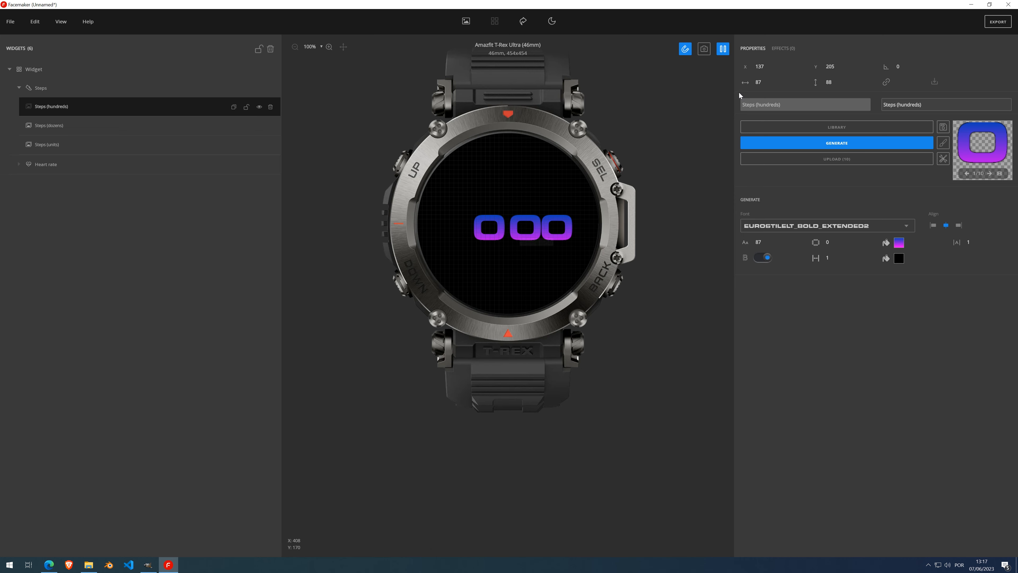
pyautogui.click(722, 50)
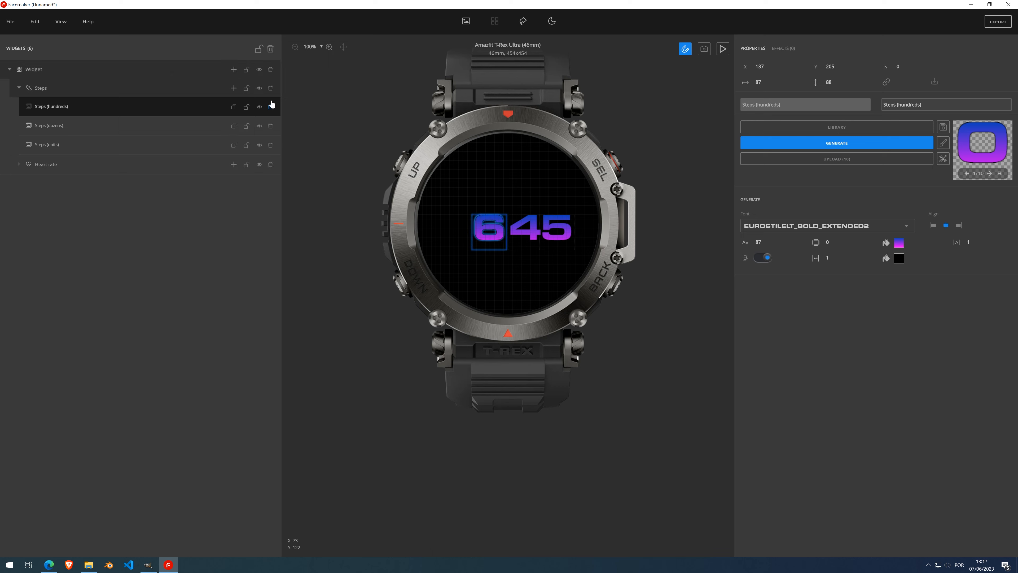
# Delete the three step digit elements and the Heart rate and Steps groups from the widget
pyautogui.click(270, 106)
pyautogui.click(271, 107)
pyautogui.click(271, 106)
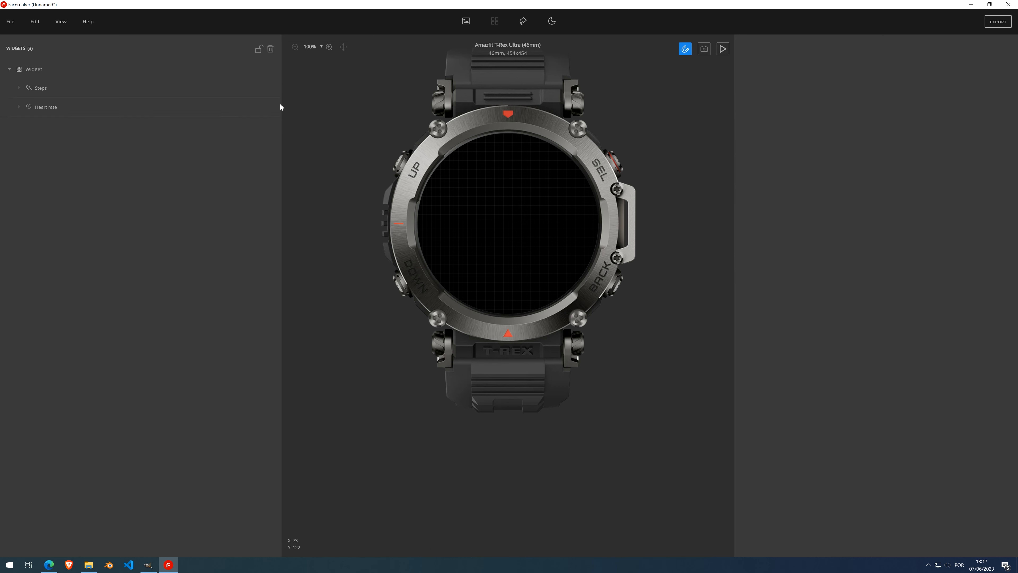
pyautogui.moveTo(182, 106)
pyautogui.click(270, 107)
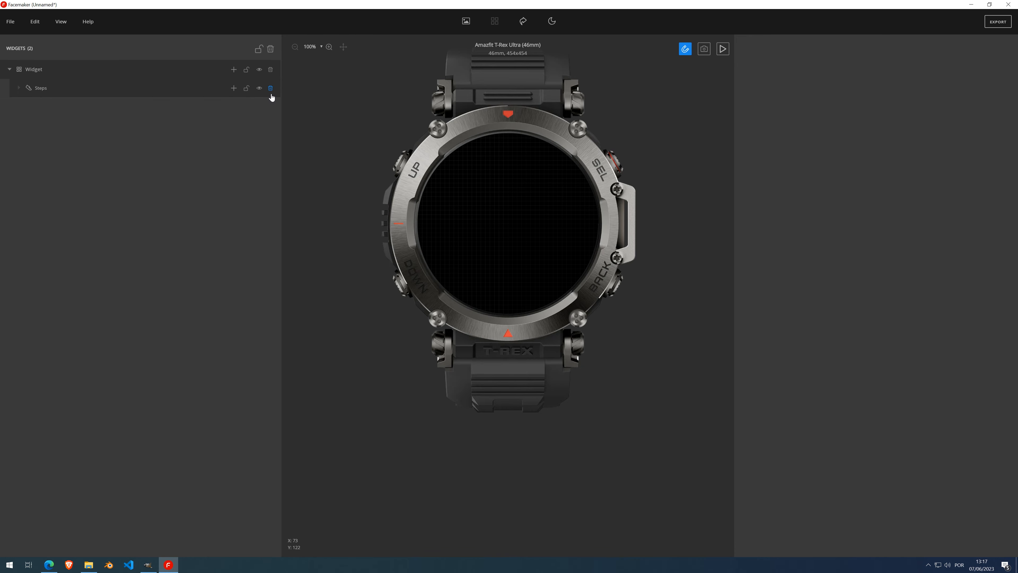
pyautogui.click(270, 88)
# Add a Date group from the System elements to the widget and insert an image-type Month element in it
pyautogui.click(234, 69)
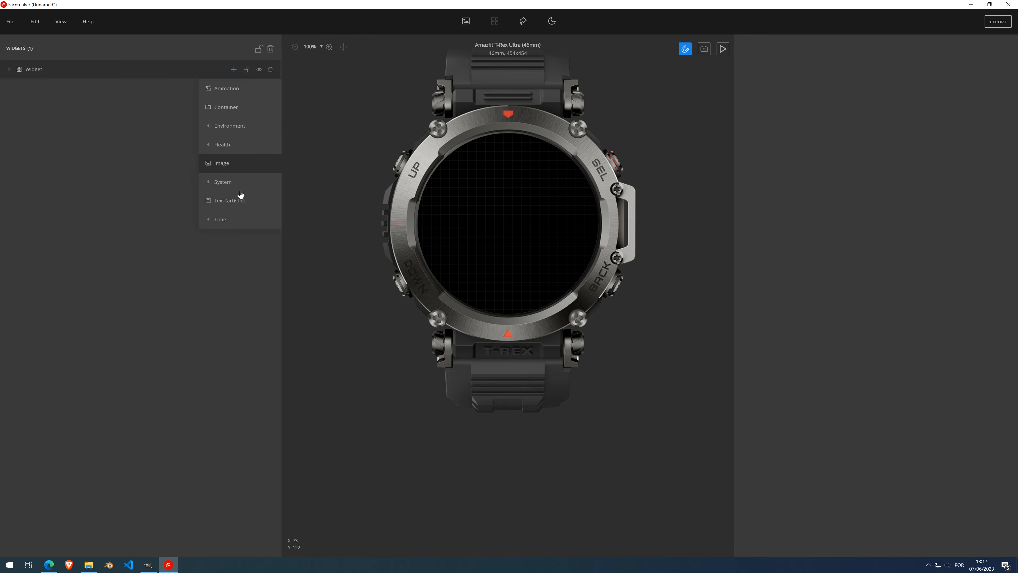
pyautogui.moveTo(232, 190)
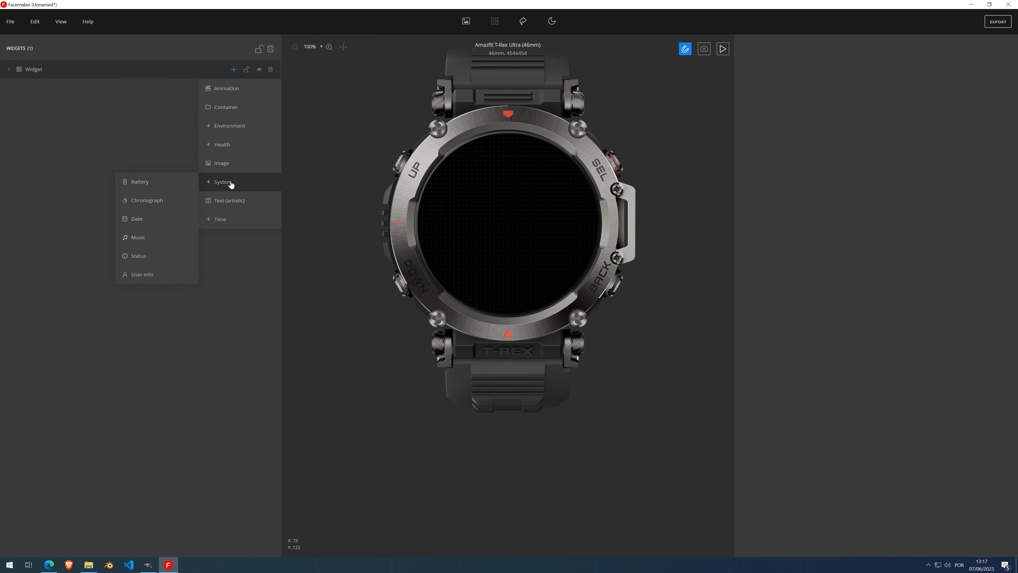
pyautogui.click(151, 225)
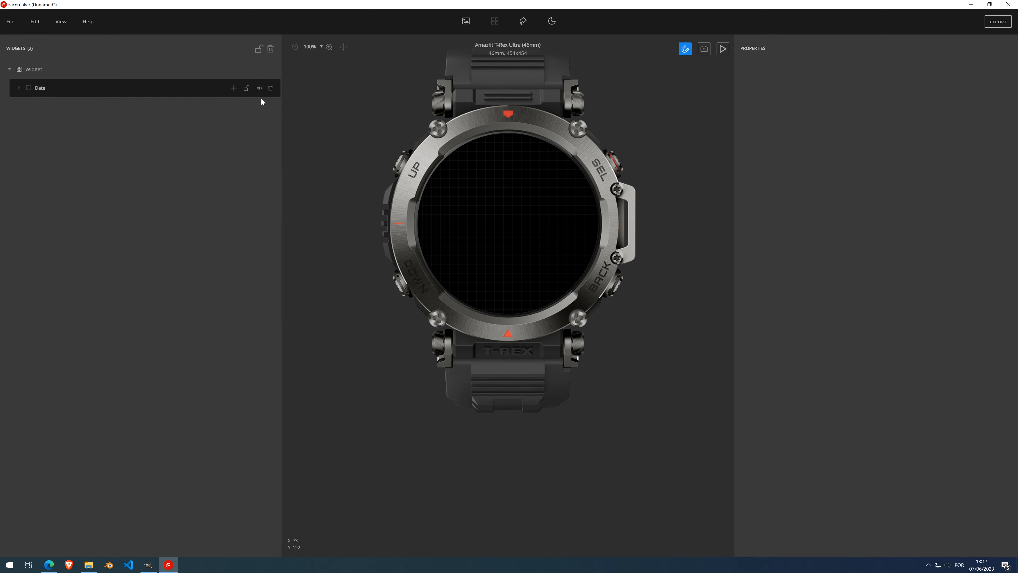
pyautogui.click(234, 88)
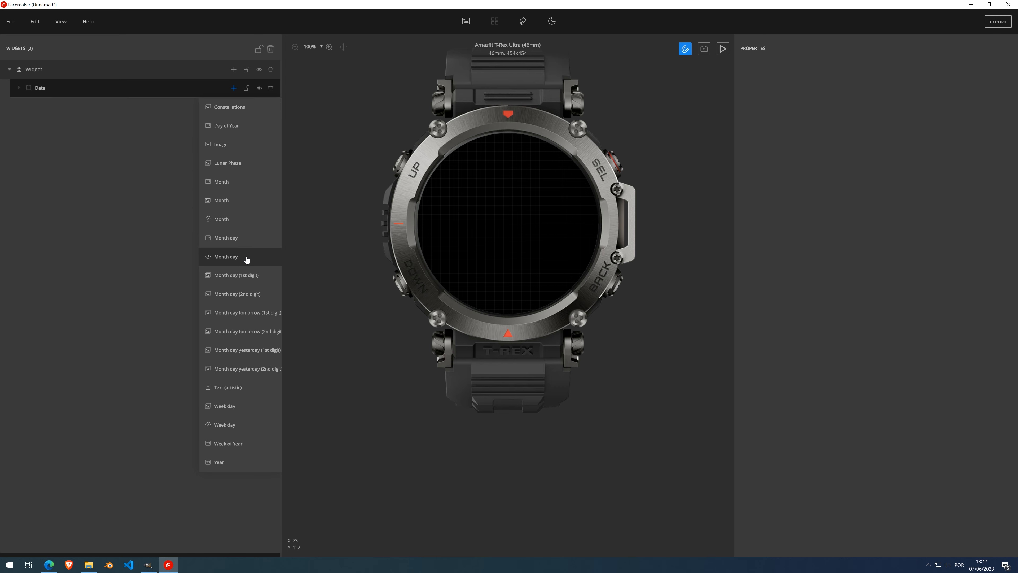
pyautogui.click(225, 202)
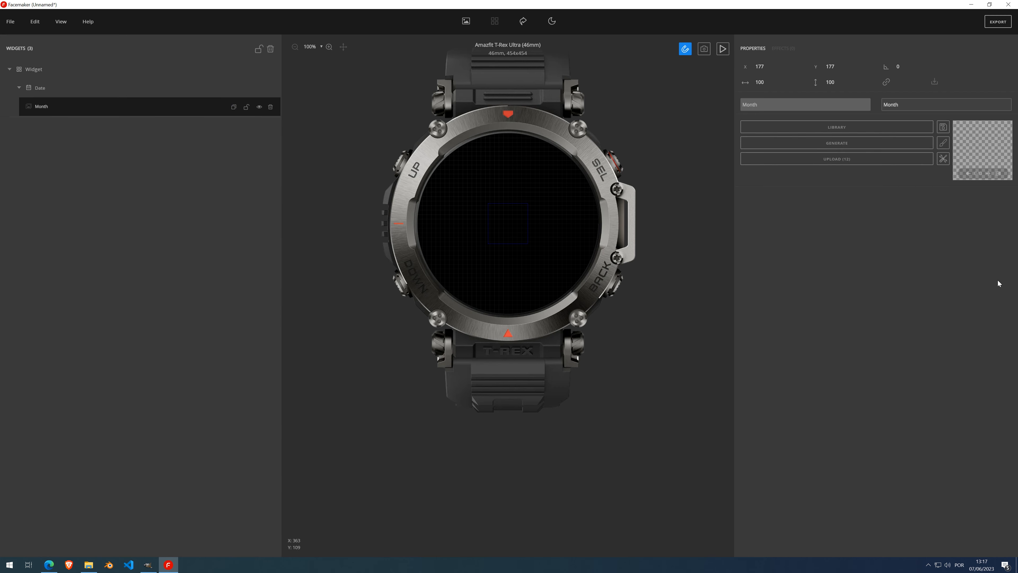
# Generate the Month element's images and reduce their font size to 59
pyautogui.click(860, 143)
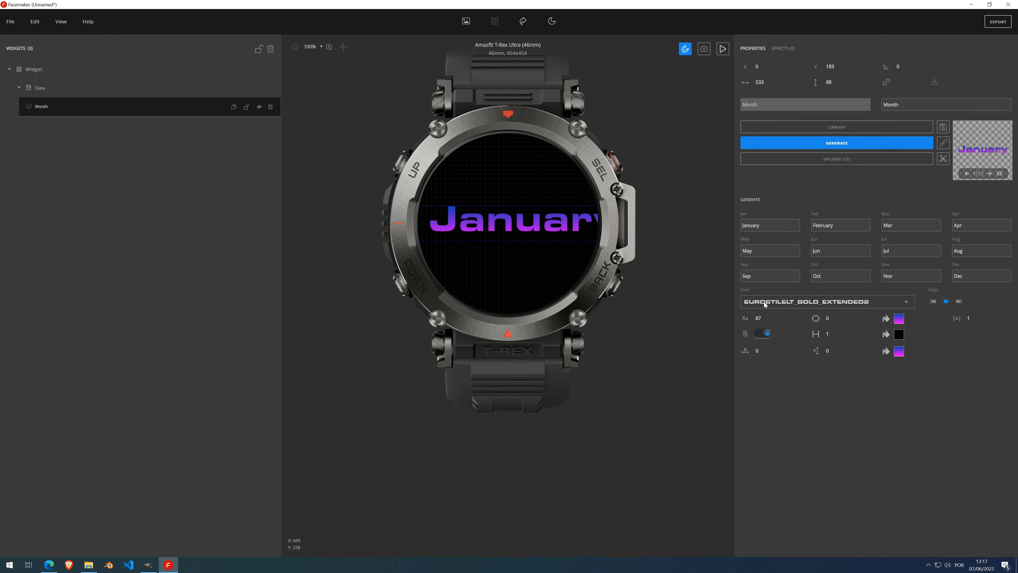
pyautogui.scroll(-20, 770, 321)
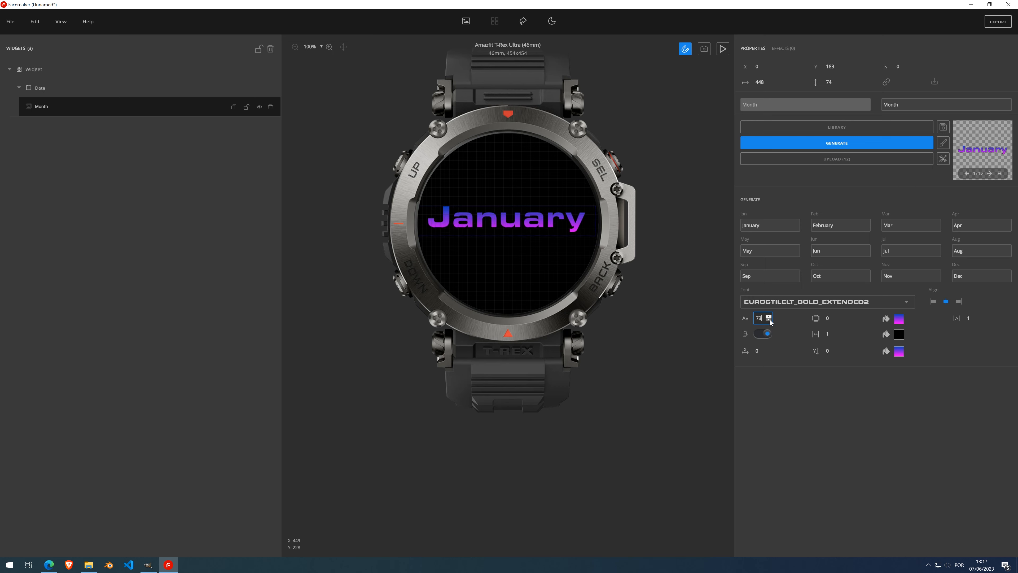
pyautogui.scroll(-4, 770, 321)
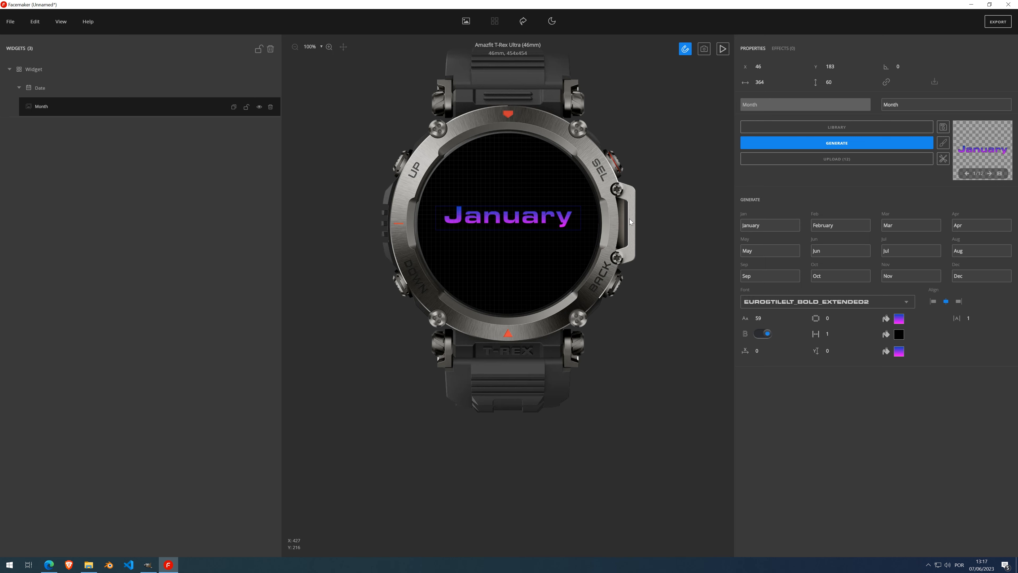
# Change the generated labels for January, February and March to JAN, FEB and MAR
pyautogui.doubleClick(771, 221)
pyautogui.write('JAN')
pyautogui.press('Tab')
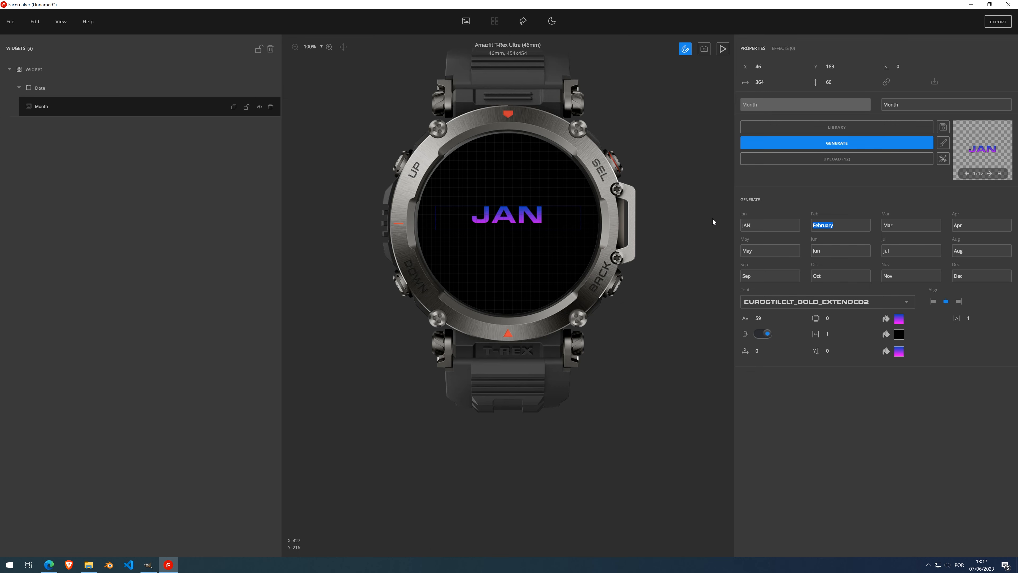
pyautogui.write('FEB')
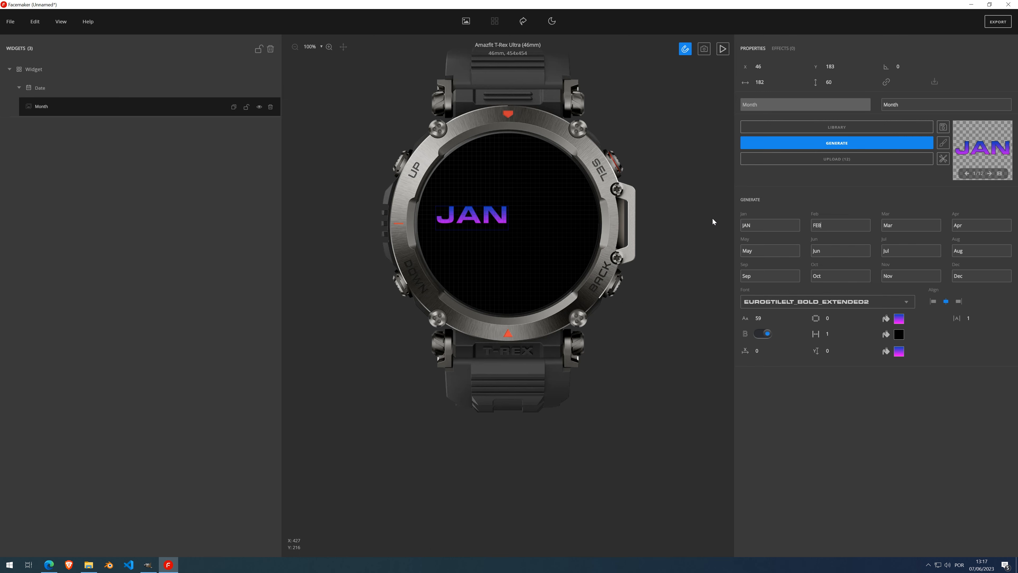
pyautogui.write('mar')
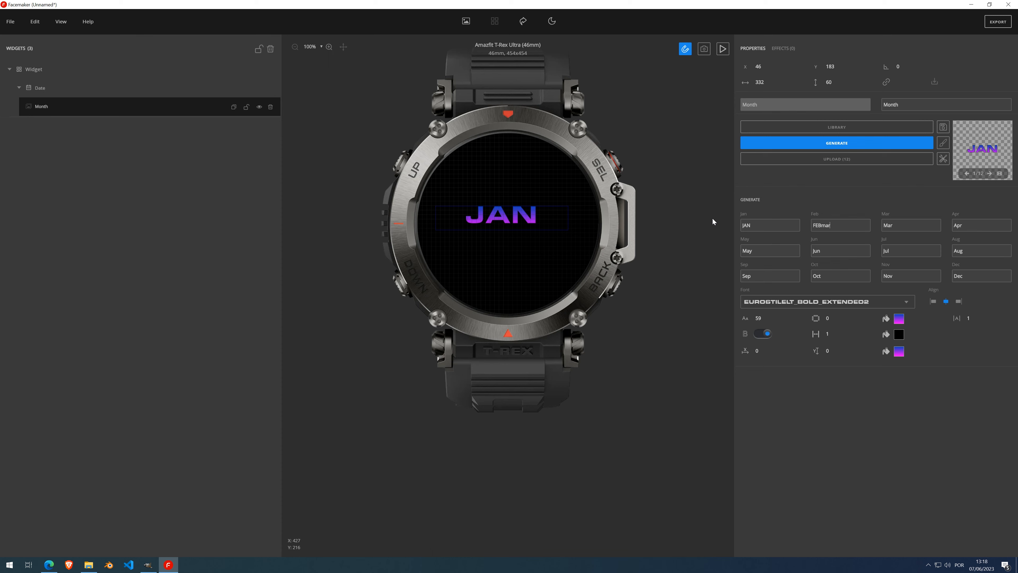
pyautogui.press('BackSpace')
pyautogui.press('BackSpace')
pyautogui.press('BackSpace')
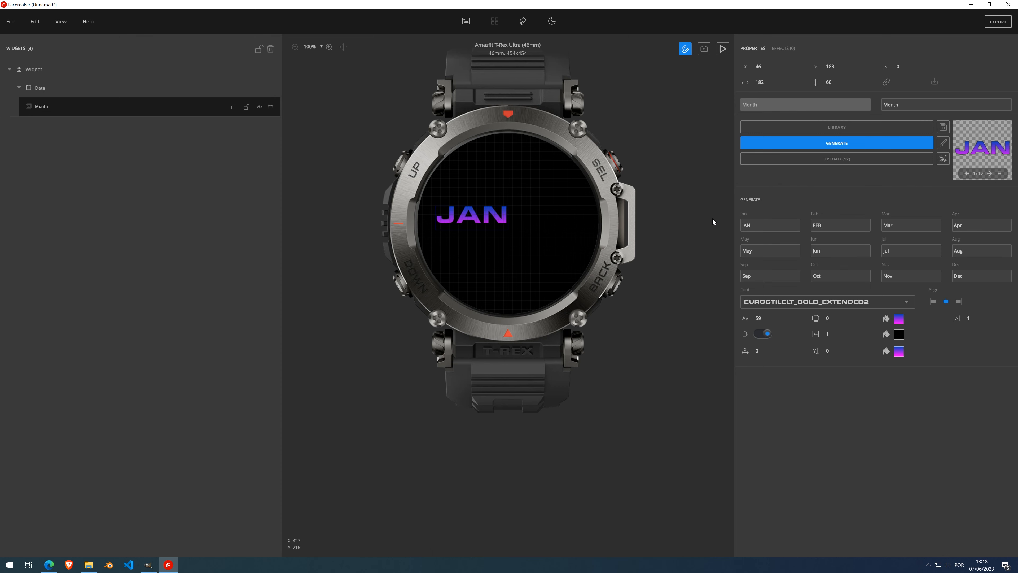
pyautogui.press('Tab')
pyautogui.write('ma')
pyautogui.press('BackSpace')
pyautogui.press('Tab')
pyautogui.write('mar')
pyautogui.press('Tab')
pyautogui.click(891, 226)
pyautogui.write('MAR')
pyautogui.press('Tab')
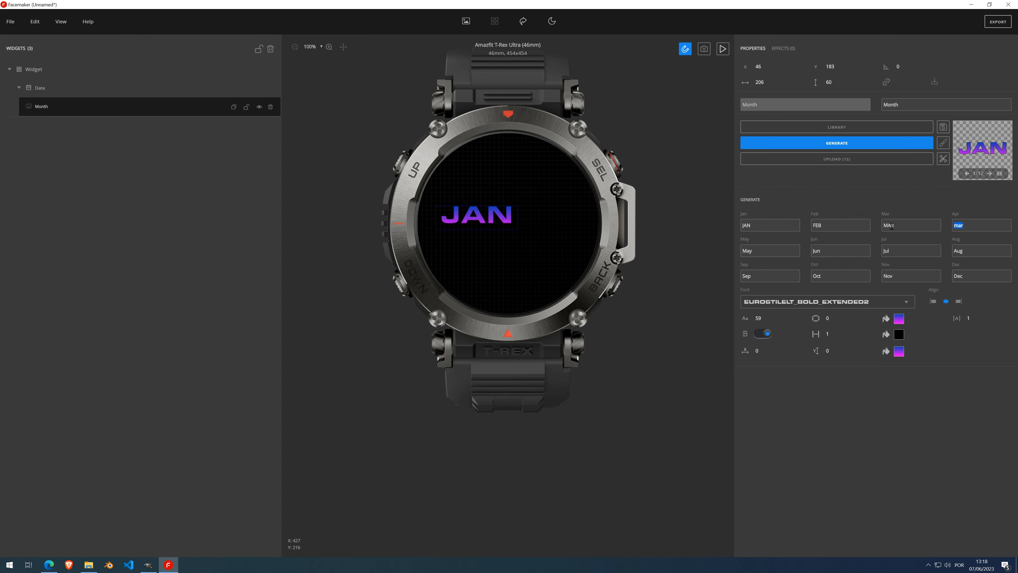
# Change the remaining month labels, April through December, to uppercase three-letter abbreviations from APR to DEC
pyautogui.write('APR')
pyautogui.press('Tab')
pyautogui.write('MAY')
pyautogui.press('Tab')
pyautogui.write('JUN')
pyautogui.press('Tab')
pyautogui.write('JUL')
pyautogui.press('Tab')
pyautogui.write('AU')
pyautogui.press('Tab')
pyautogui.write('SEP')
pyautogui.press('Tab')
pyautogui.write('OCT')
pyautogui.press('Tab')
pyautogui.write('NO')
pyautogui.press('Tab')
pyautogui.write('SEC')
pyautogui.write('DEC')
# Move the Month element on the watch face to about X 103, Y 228
pyautogui.click(521, 225)
pyautogui.click(491, 216)
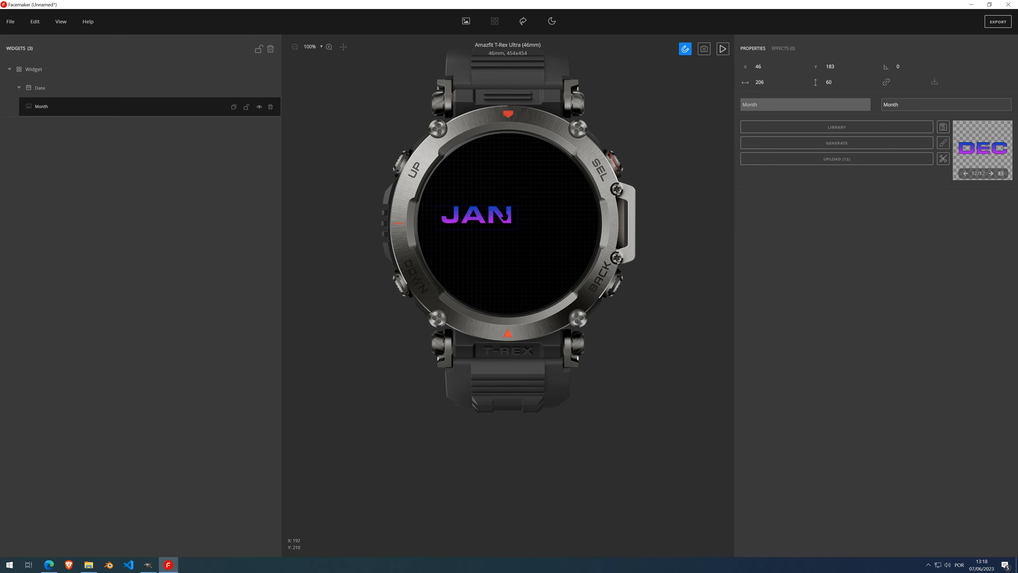
pyautogui.moveTo(505, 217); pyautogui.dragTo(528, 235)
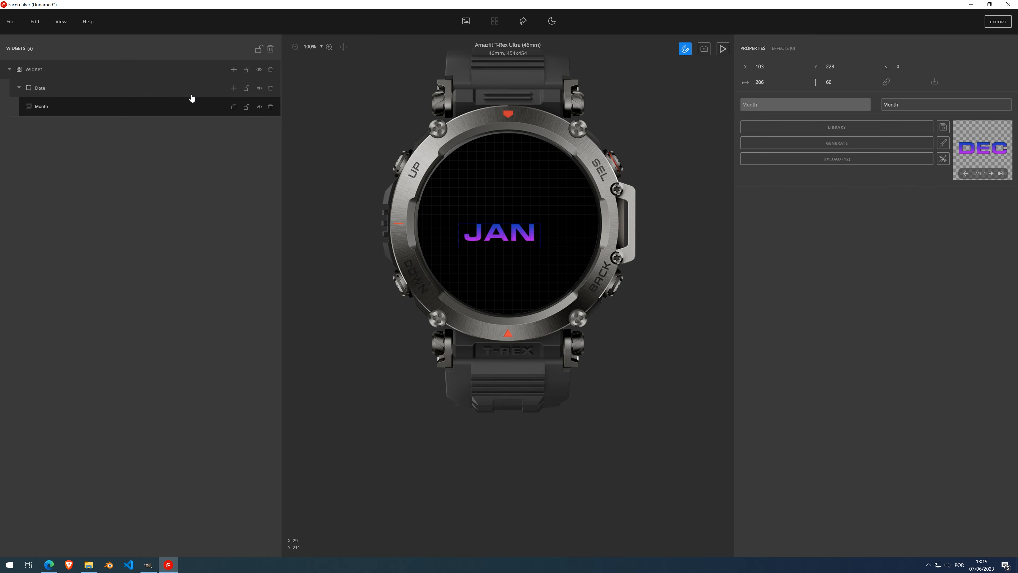
# Add an image-type Week day element to Date, generate its images and place it above the month at about X 103, Y 115
pyautogui.click(234, 88)
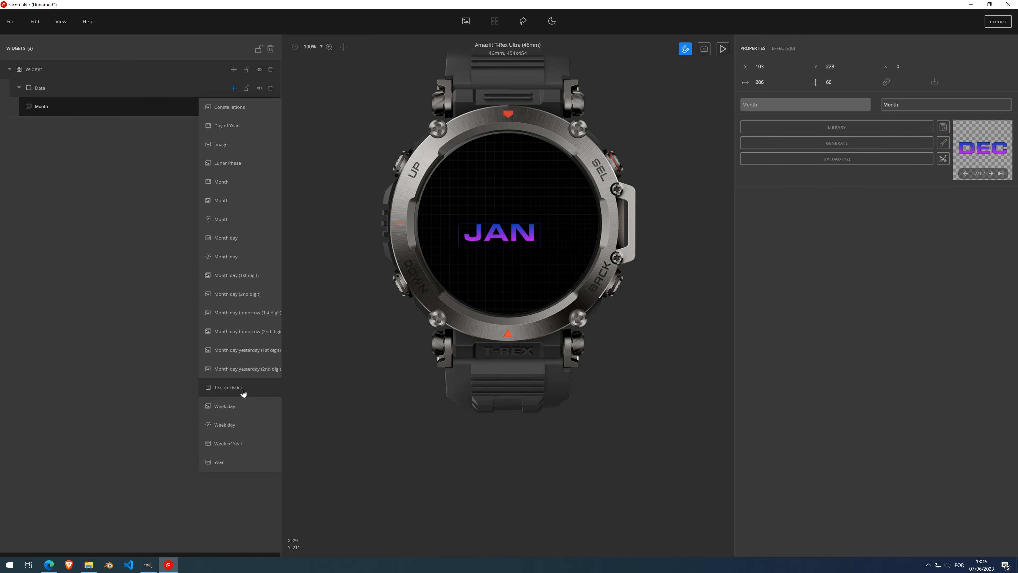
pyautogui.click(239, 407)
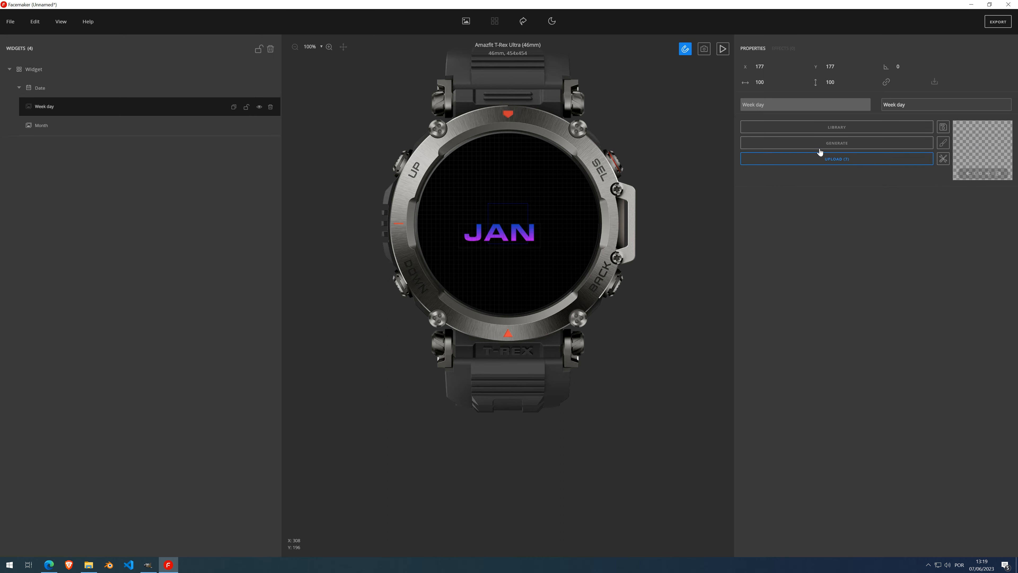
pyautogui.click(840, 143)
pyautogui.moveTo(534, 219); pyautogui.dragTo(501, 190)
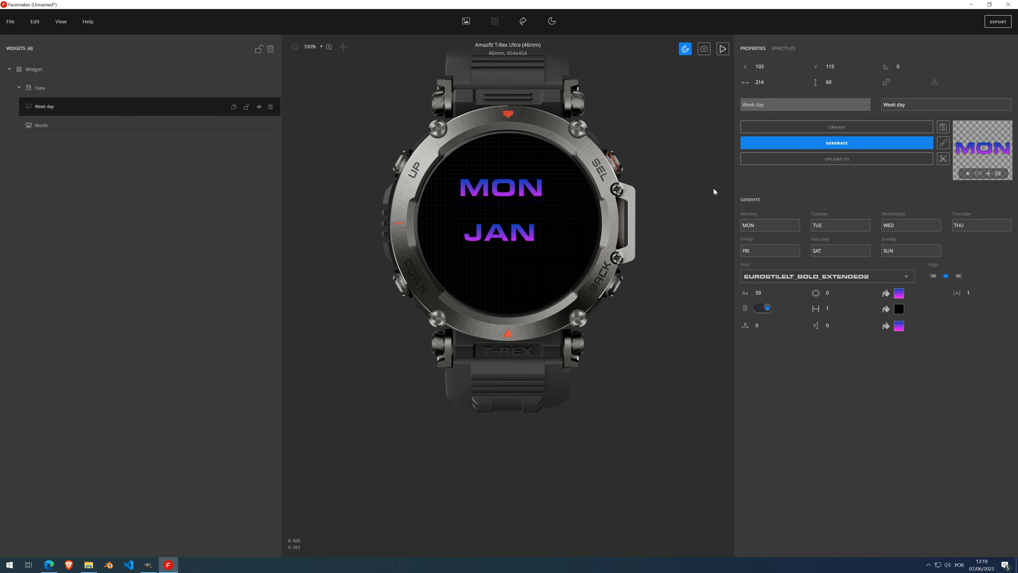
# Review the generated weekday labels from Monday to Saturday
pyautogui.moveTo(759, 227); pyautogui.dragTo(728, 225)
pyautogui.moveTo(830, 226); pyautogui.dragTo(804, 225)
pyautogui.moveTo(904, 225); pyautogui.dragTo(870, 224)
pyautogui.moveTo(971, 225); pyautogui.dragTo(930, 225)
pyautogui.moveTo(760, 248); pyautogui.dragTo(720, 252)
pyautogui.moveTo(841, 252); pyautogui.dragTo(790, 248)
# Reduce the Week day font size to 36 and move the element to about X 149, Y 92
pyautogui.click(769, 296)
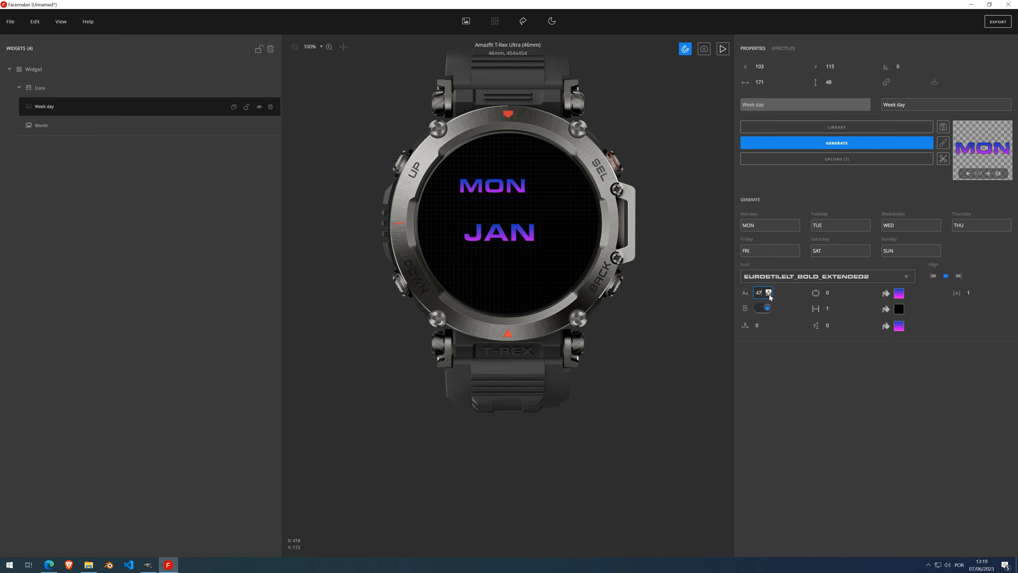
pyautogui.click(769, 295)
pyautogui.moveTo(486, 186)
pyautogui.mouseDown()
pyautogui.moveTo(509, 199)
pyautogui.moveTo(502, 179)
pyautogui.mouseUp()
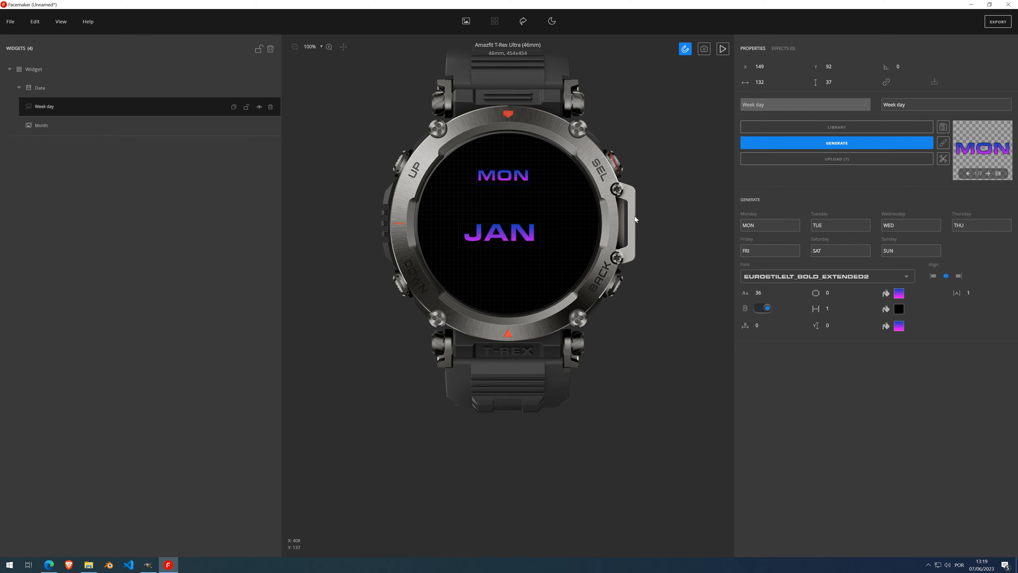
# Try a padding of 9 around the Week day images and reset it to 0
pyautogui.click(839, 291)
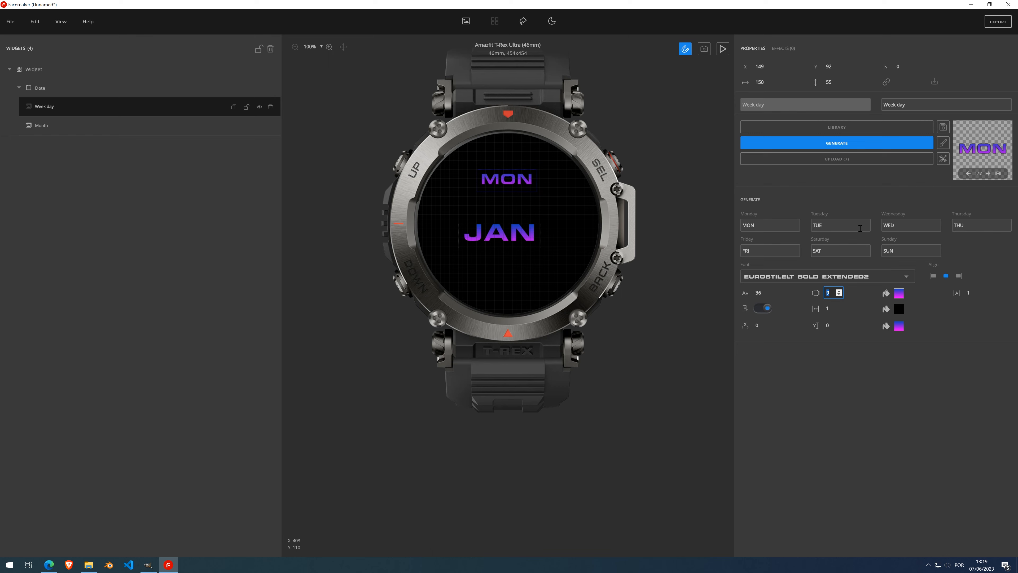
pyautogui.click(841, 295)
pyautogui.click(841, 296)
pyautogui.click(841, 296)
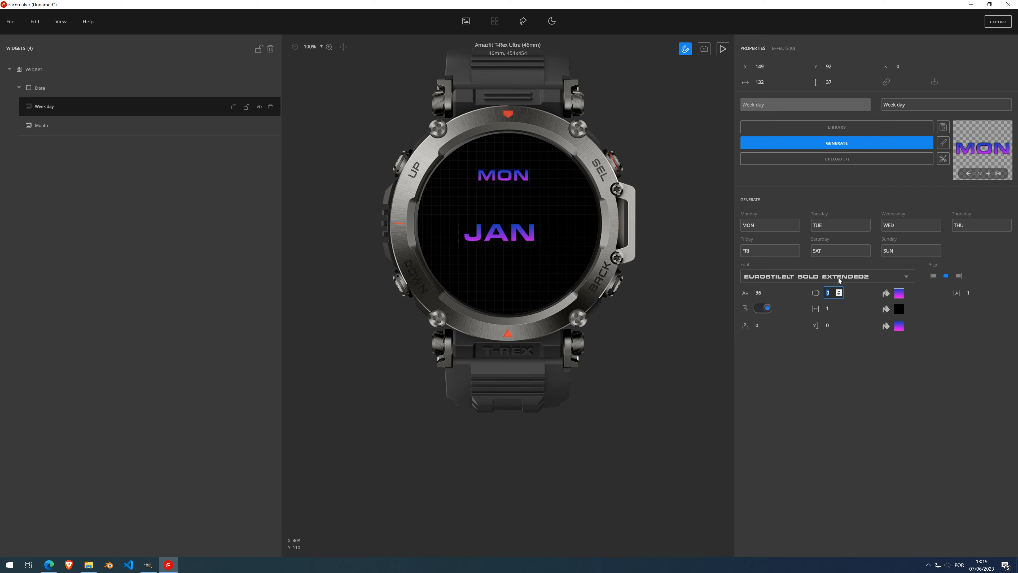
# Browse the available fonts for the Week day element, choose Virtuous Slab Regular and inspect the lettering up close
pyautogui.click(798, 276)
pyautogui.click(780, 299)
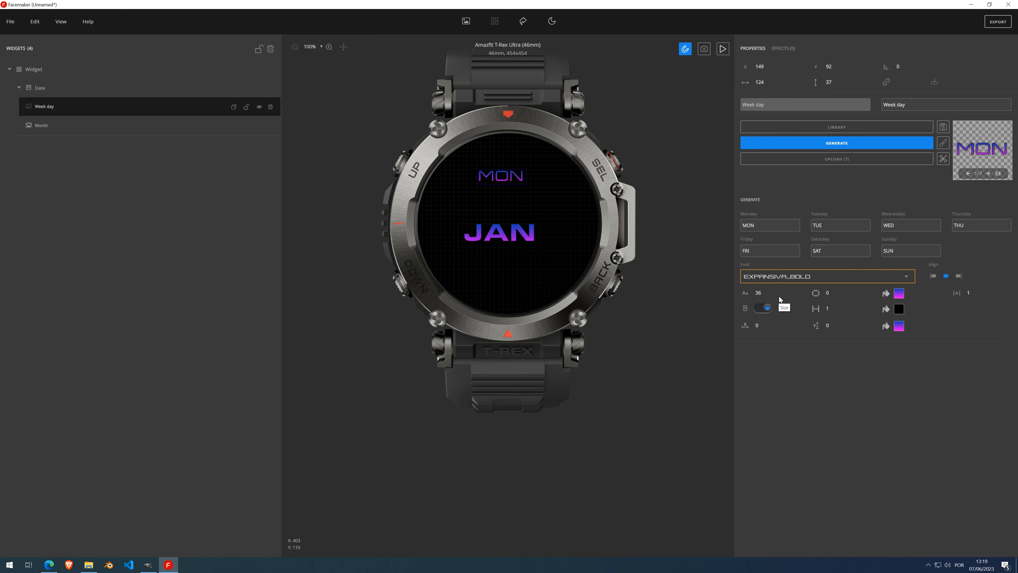
pyautogui.press('Down')
pyautogui.press('Down')
pyautogui.press('Down')
pyautogui.press('Down')
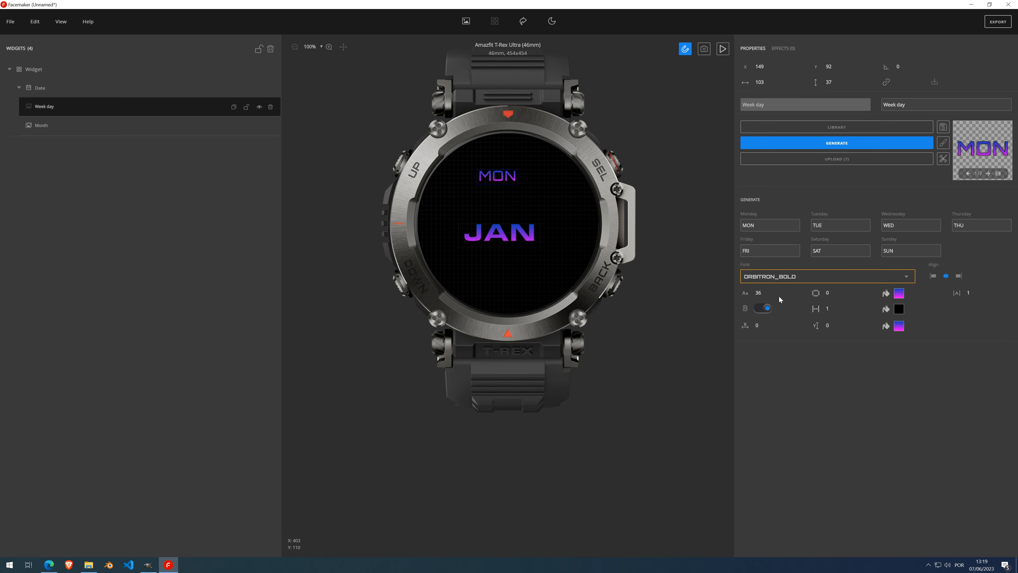
pyautogui.press('Down')
pyautogui.press('Down')
pyautogui.press('Down')
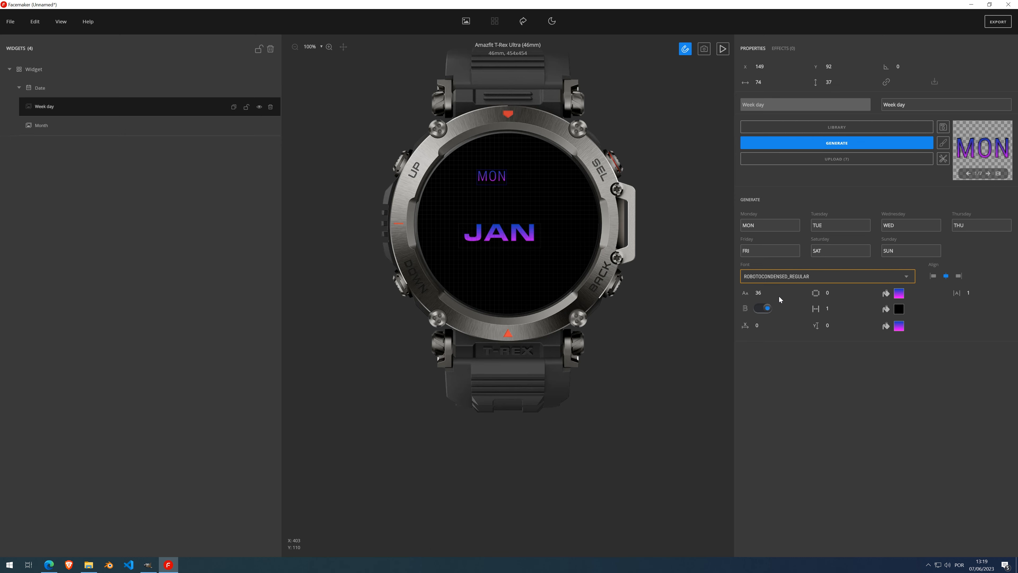
pyautogui.press('Down')
pyautogui.press('Down')
pyautogui.press('Down')
pyautogui.press('Down')
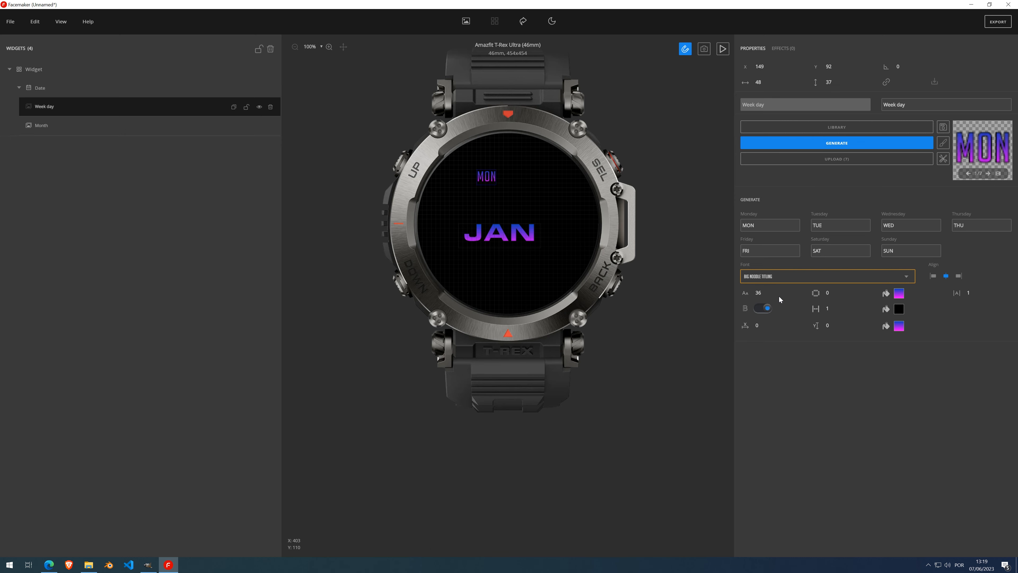
pyautogui.press('Down')
pyautogui.press('Down')
pyautogui.press('Down')
pyautogui.press('Down')
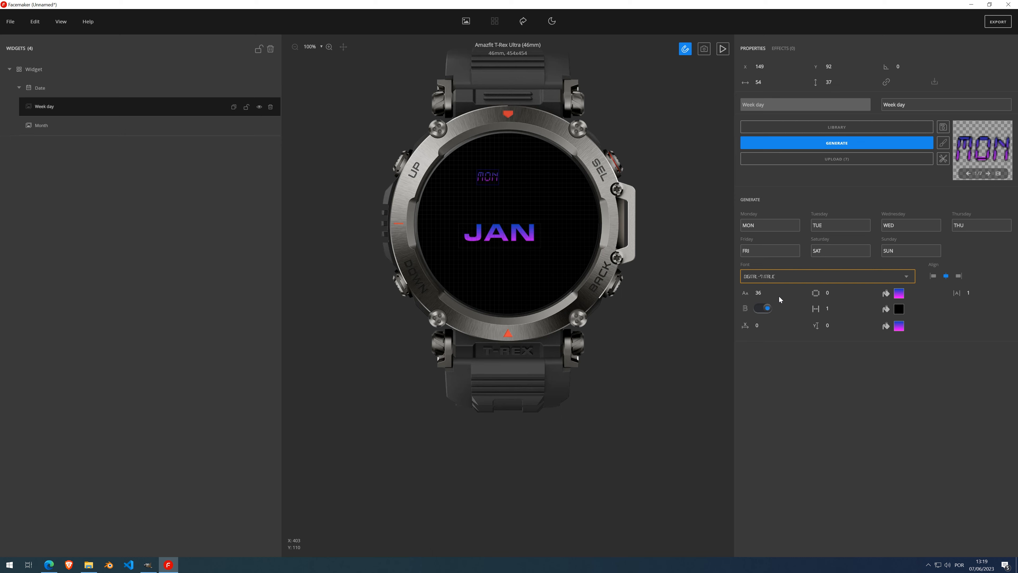
pyautogui.press('Down')
pyautogui.press('Down')
pyautogui.press('Down')
pyautogui.press('Down')
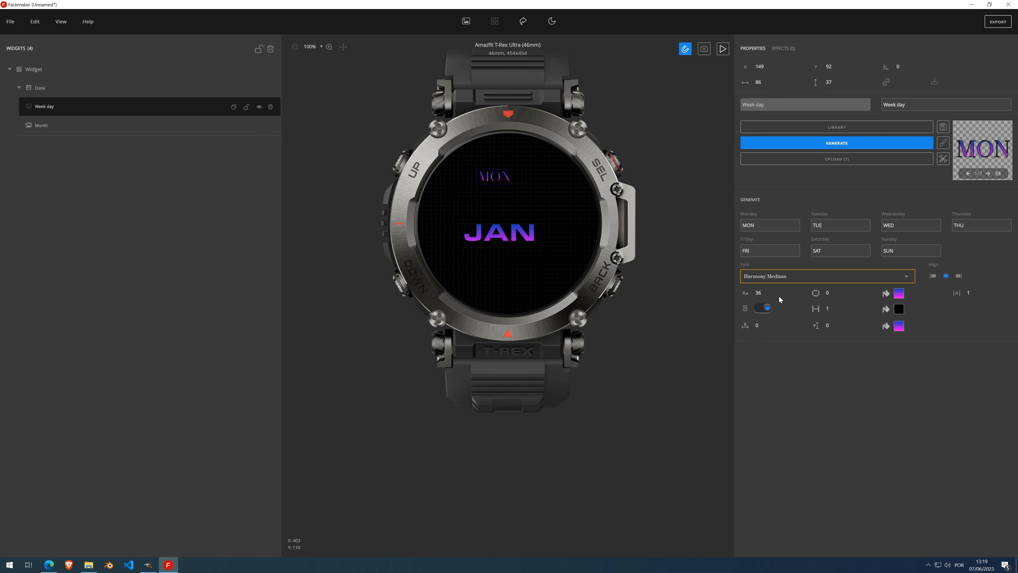
pyautogui.press('Down')
pyautogui.press('Down')
pyautogui.press('Down')
pyautogui.press('Down')
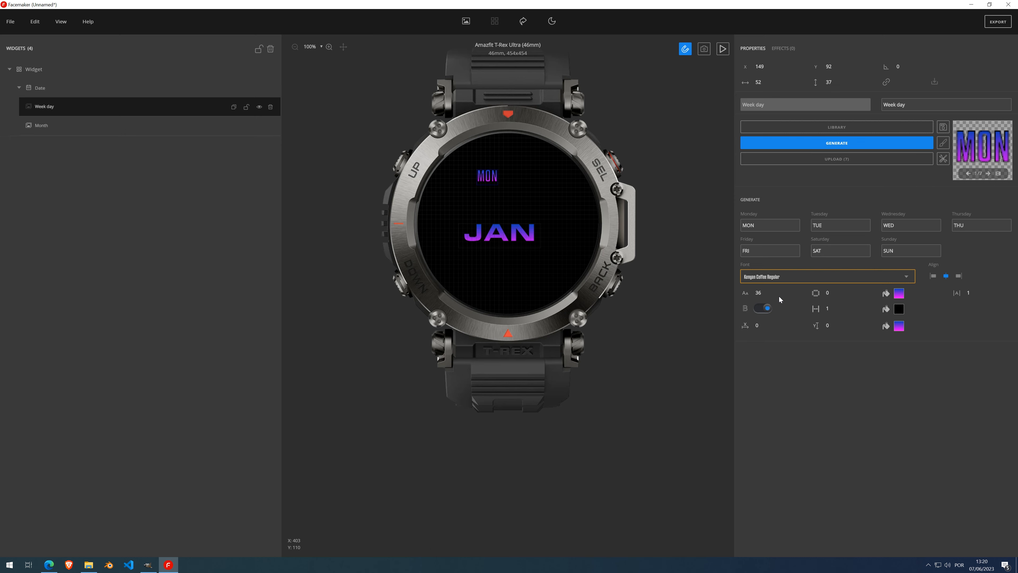
pyautogui.press('Down')
pyautogui.press('Down')
pyautogui.press('Down')
pyautogui.press('Down')
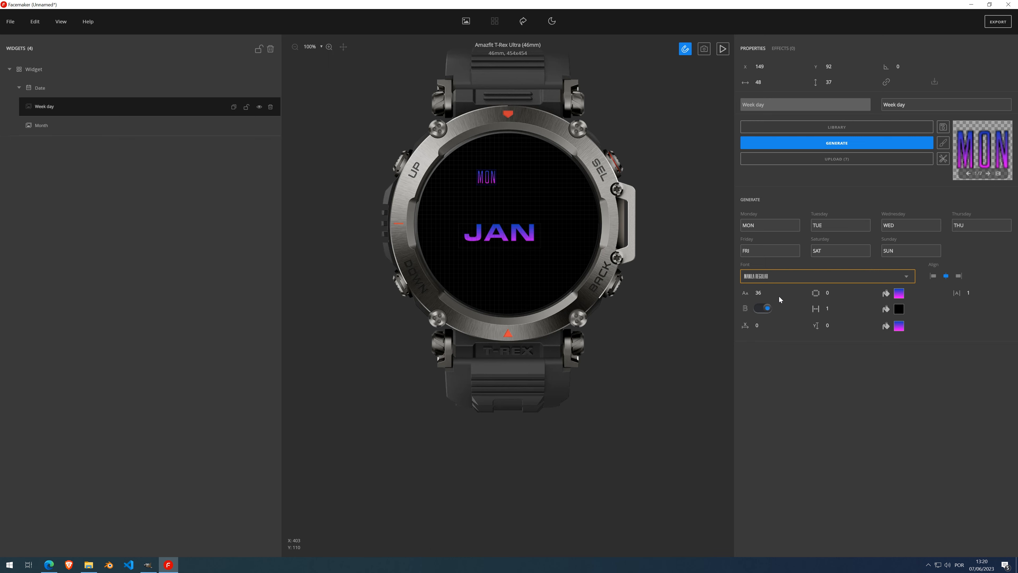
pyautogui.press('Down')
pyautogui.press('Down')
pyautogui.press('Down')
pyautogui.press('Down')
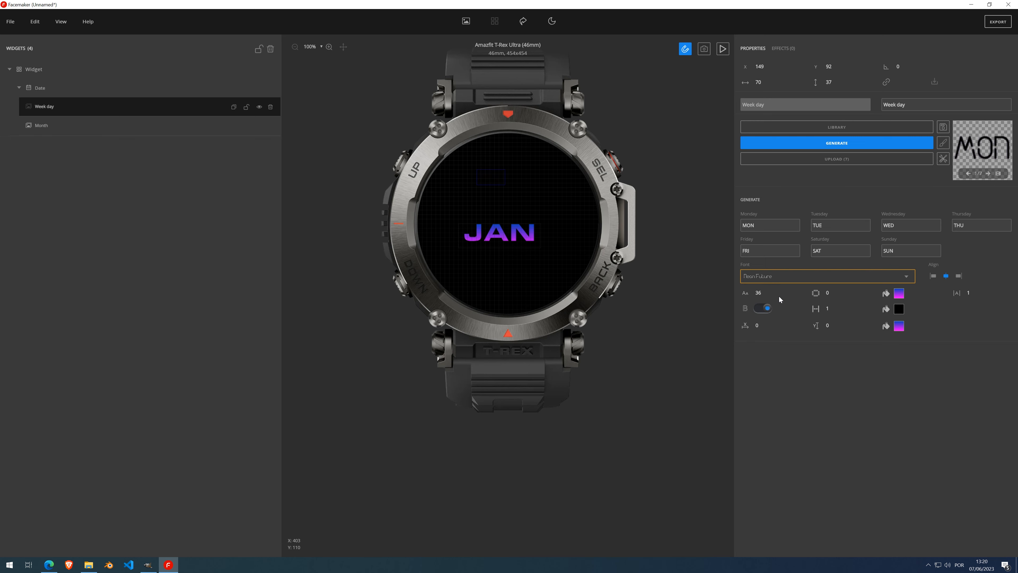
pyautogui.press('Down')
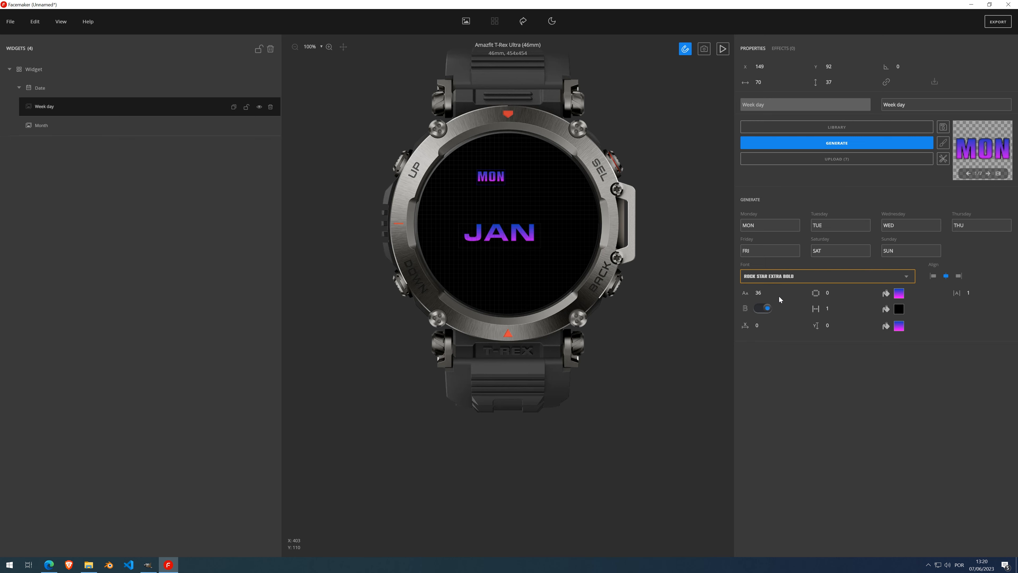
pyautogui.press('Down')
pyautogui.press('Down')
pyautogui.press('Down')
pyautogui.press('Down')
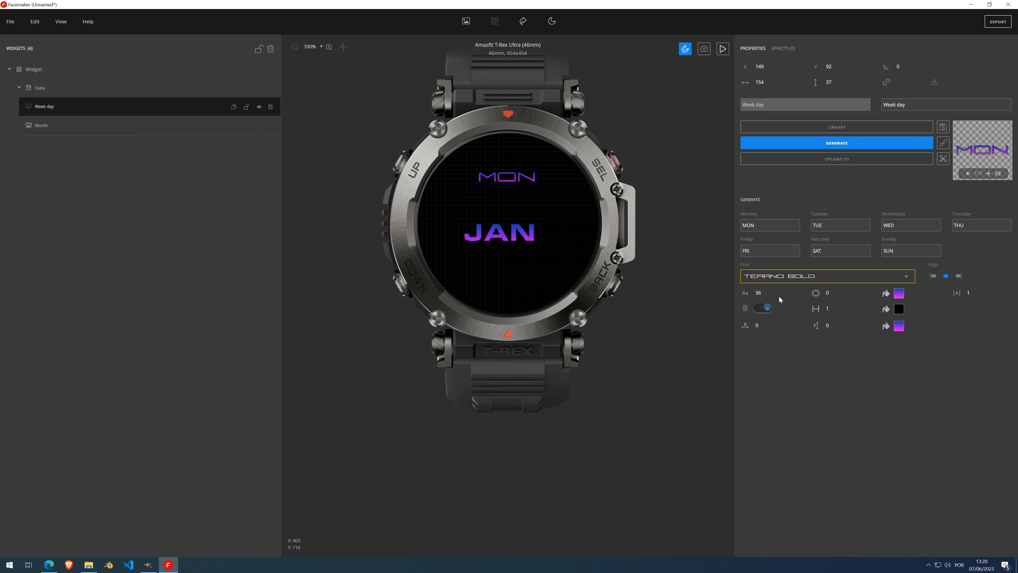
pyautogui.press('Down')
pyautogui.press('Down')
pyautogui.press('Down')
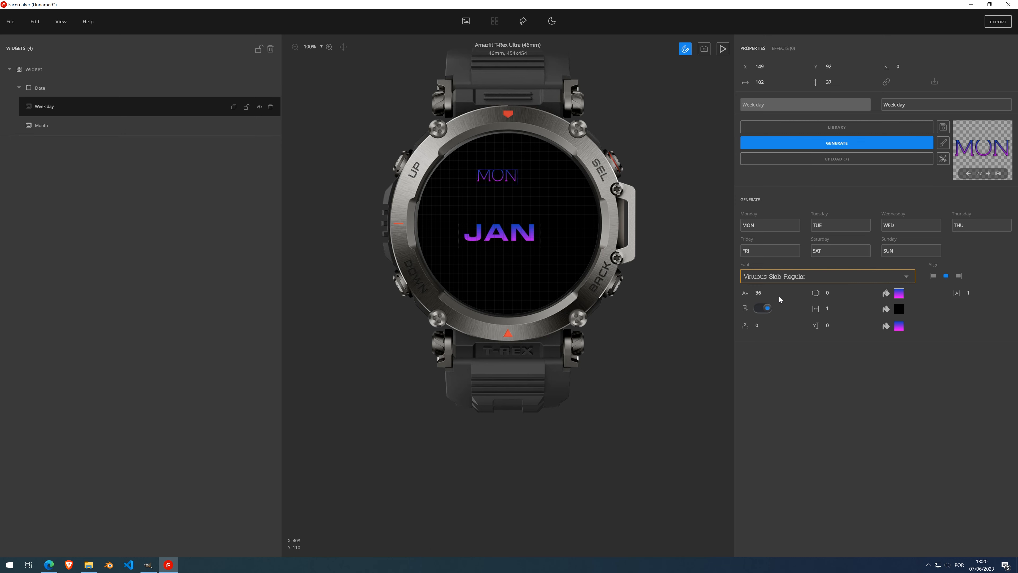
pyautogui.press('Down')
pyautogui.press('Up')
pyautogui.scroll(5, 484, 161)
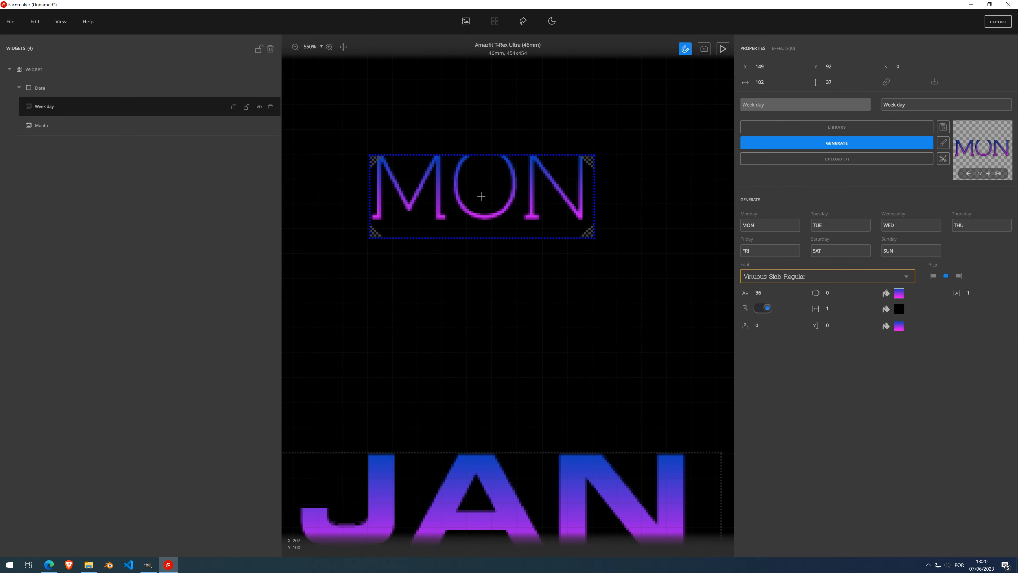
# Add a margin of 19 around the Week day images and crop them to content
pyautogui.scroll(-3, 477, 198)
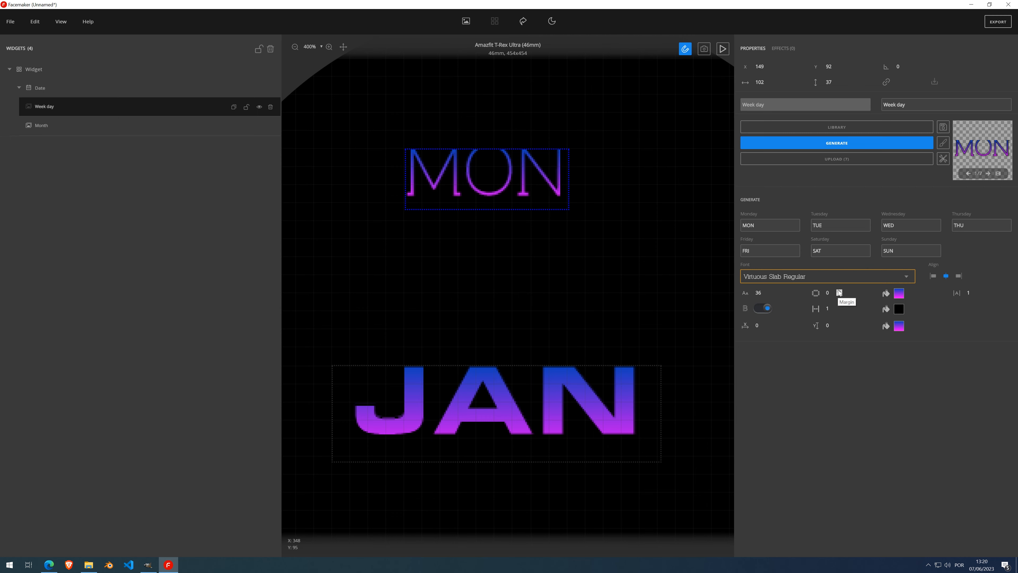
pyautogui.scroll(19, 839, 292)
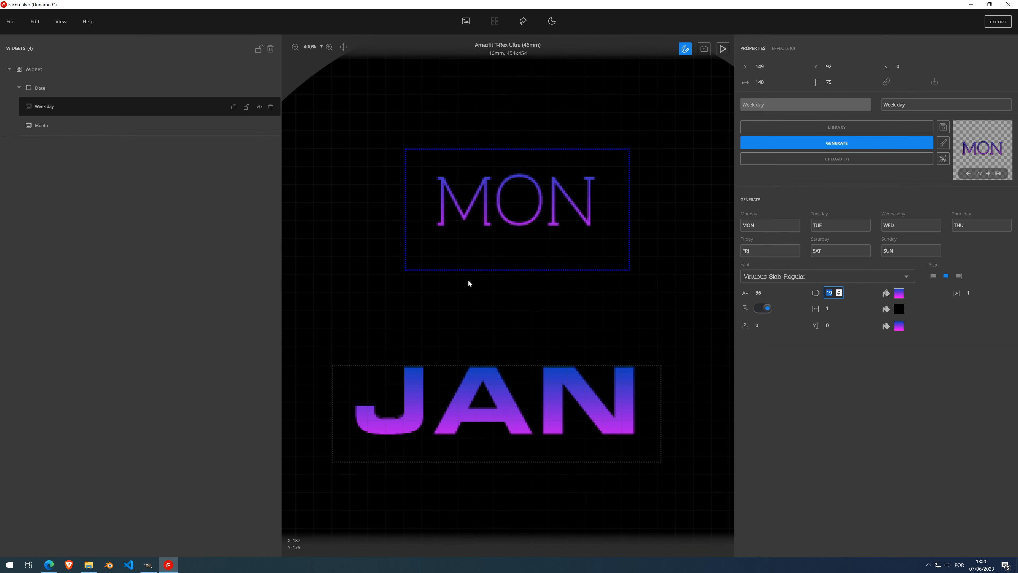
pyautogui.click(944, 160)
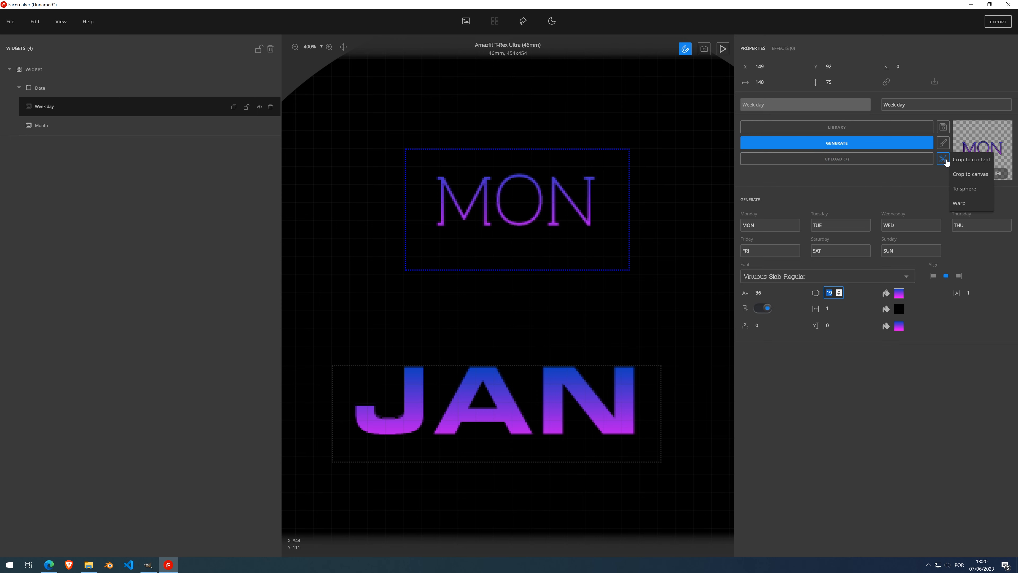
pyautogui.click(975, 161)
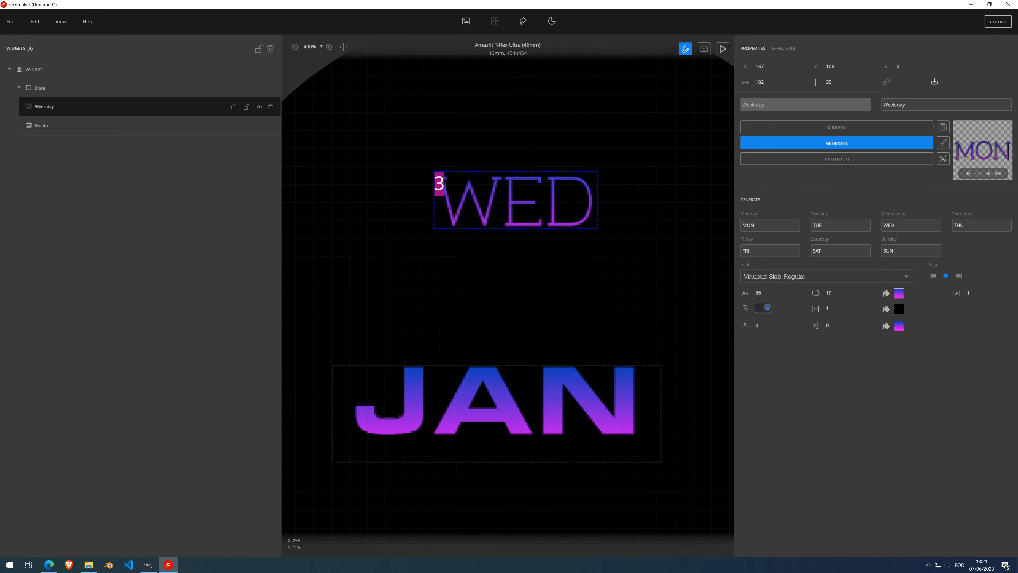
pyautogui.scroll(-3, 519, 214)
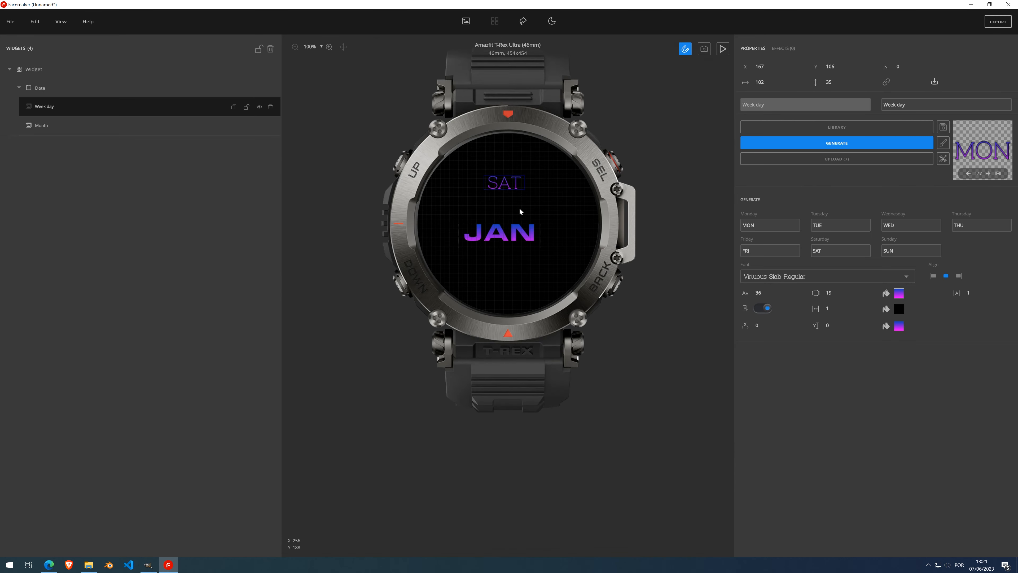
# Change the Week day font to Satoshi Variable Bold and move the element to about X 121, Y 106
pyautogui.click(798, 280)
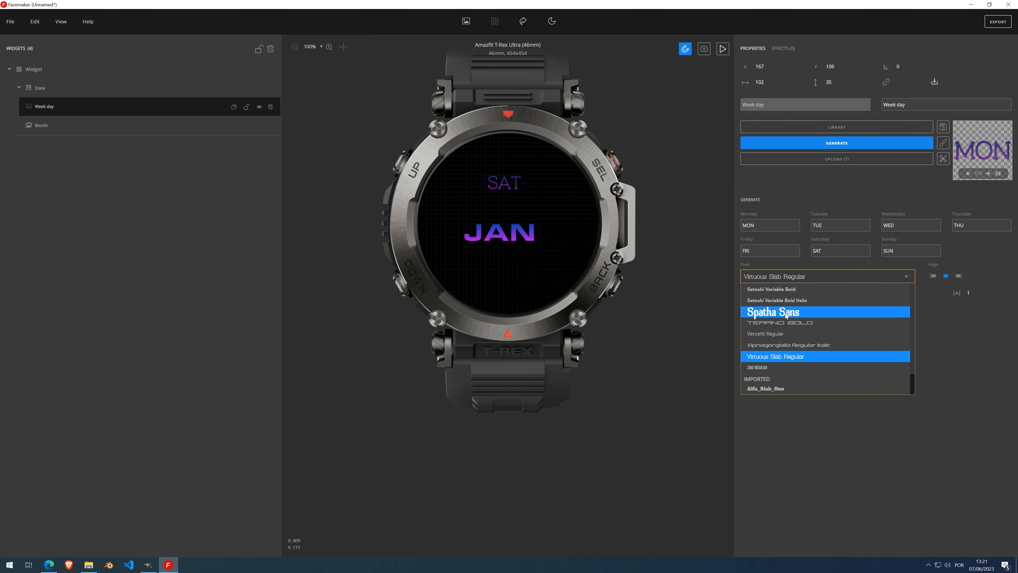
pyautogui.click(788, 289)
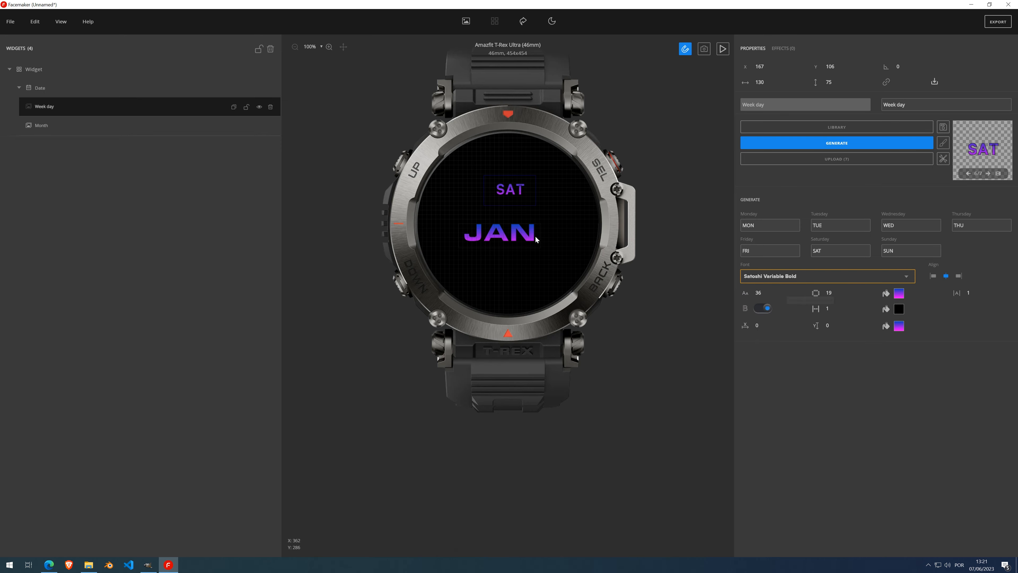
pyautogui.scroll(4, 424, 206)
pyautogui.moveTo(424, 206); pyautogui.dragTo(410, 206)
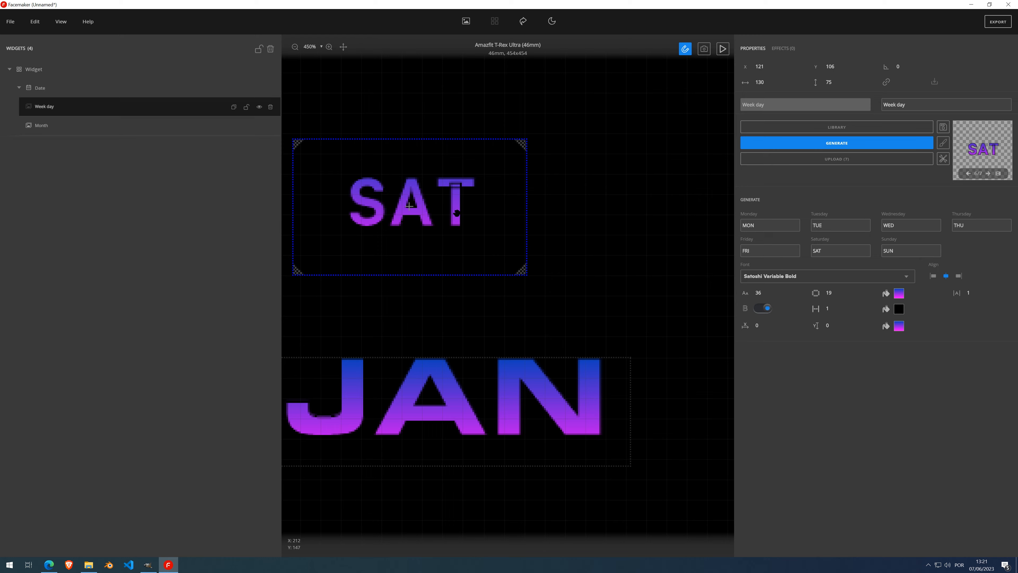
pyautogui.scroll(-3, 410, 206)
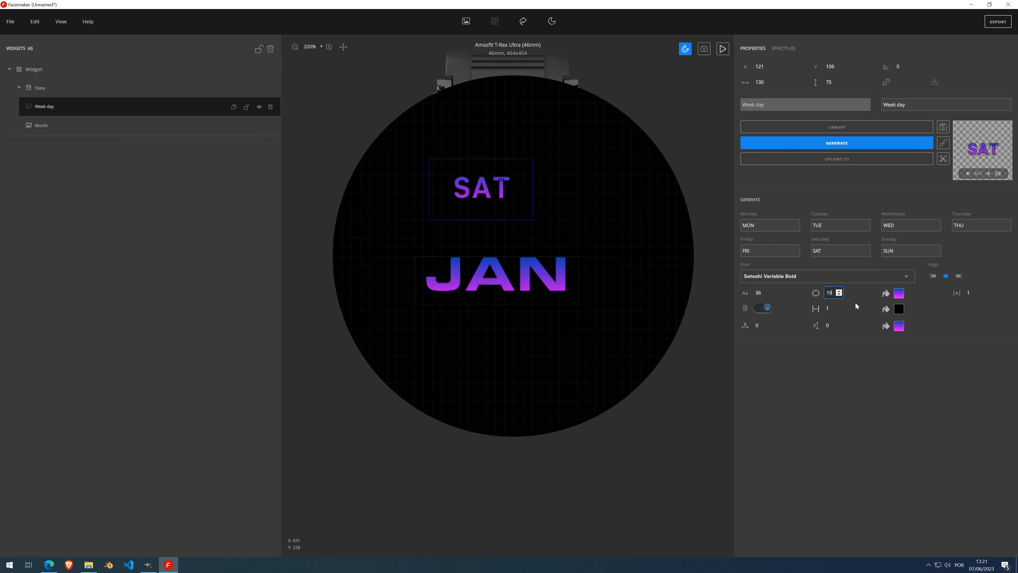
# Reset the Week day margin to 0 and change the lettering's outline colour to white
pyautogui.press('BackSpace')
pyautogui.press('BackSpace')
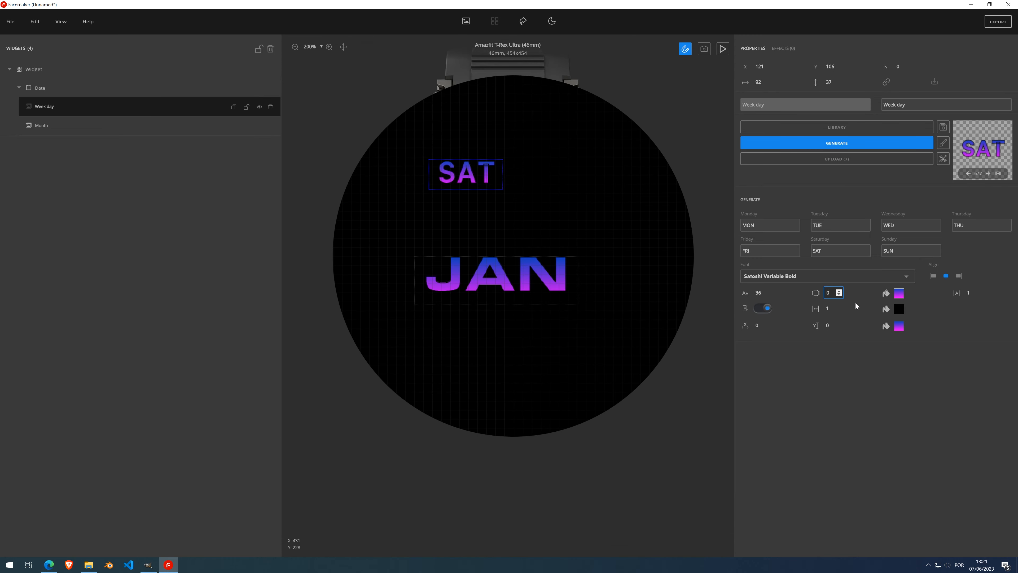
pyautogui.click(778, 370)
pyautogui.scroll(3, 466, 175)
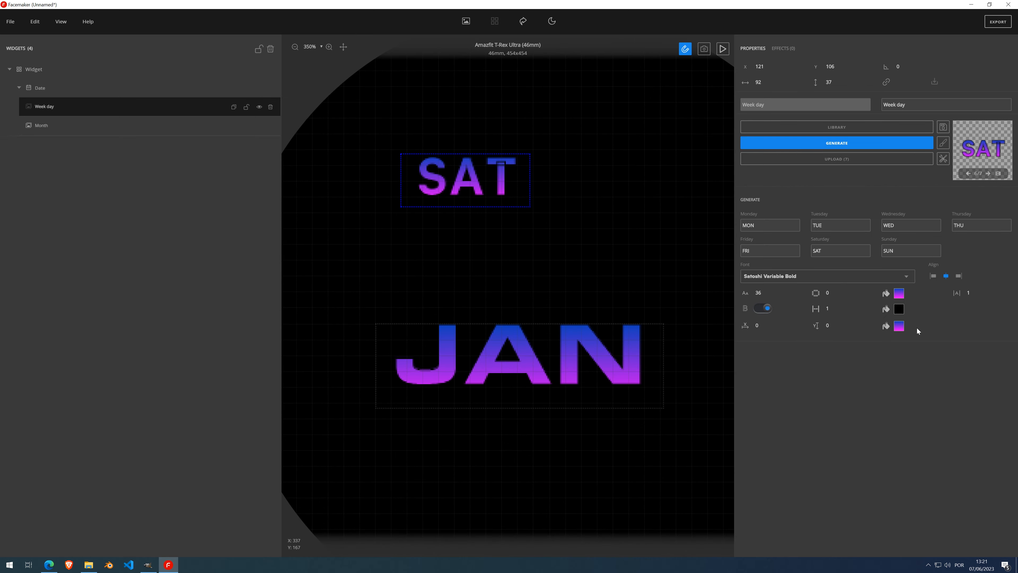
pyautogui.click(898, 308)
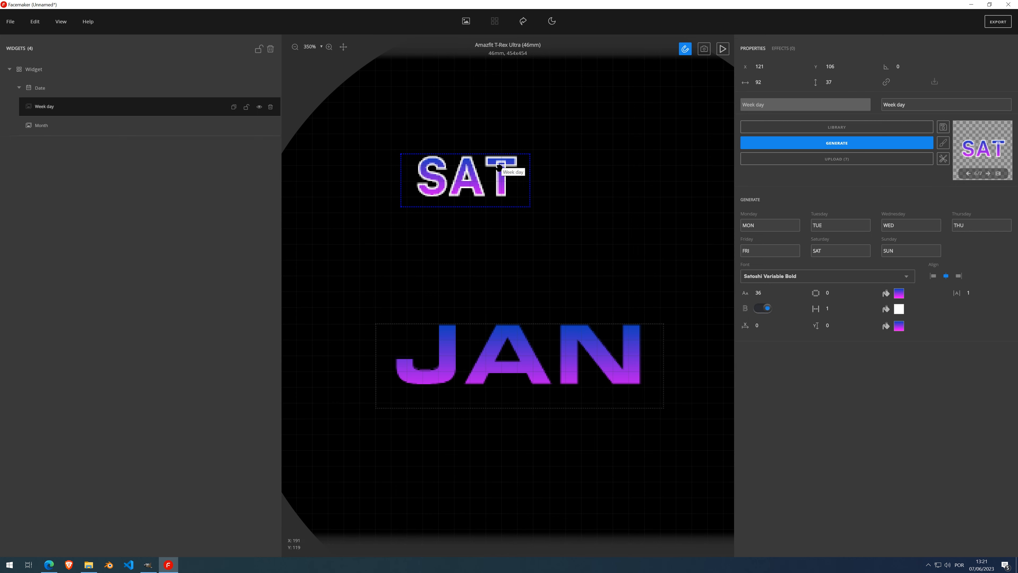
# Restyle the Week day lettering in EurostileLT_Bold_Extended2 at size 81 and move the element to about X 58, Y 126
pyautogui.click(806, 275)
pyautogui.click(805, 316)
pyautogui.scroll(-5, 466, 198)
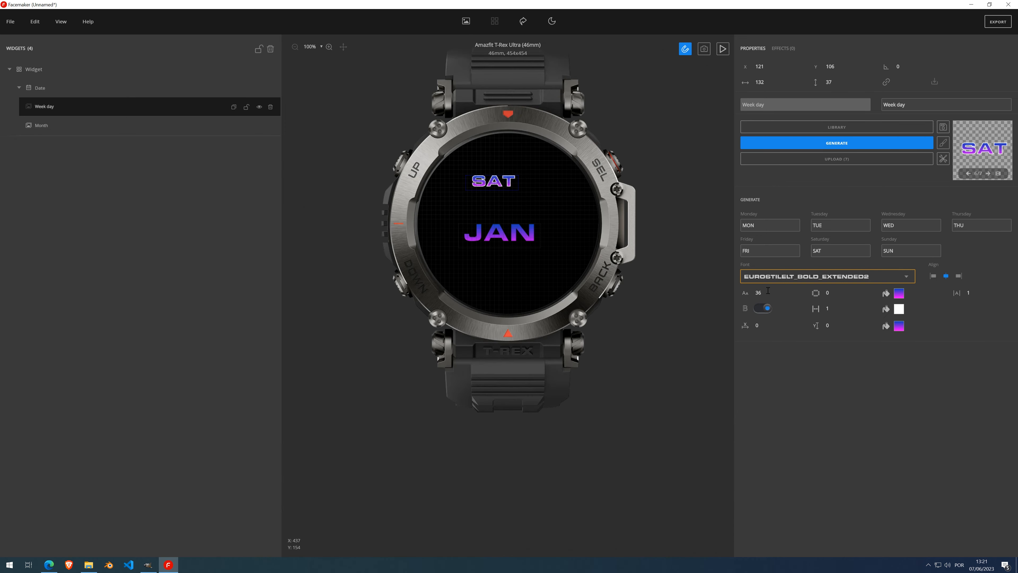
pyautogui.moveTo(767, 291); pyautogui.dragTo(767, 292)
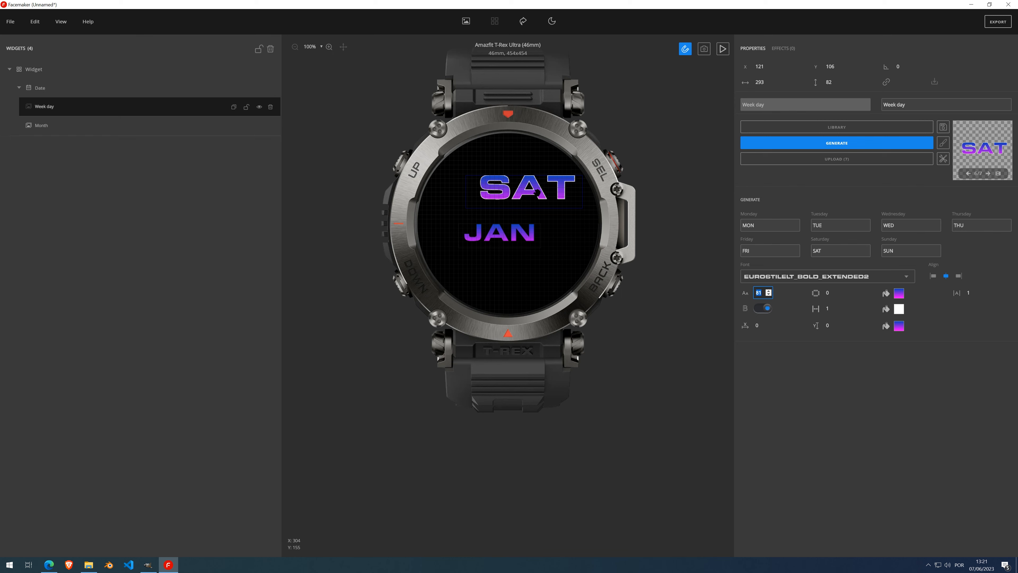
pyautogui.moveTo(538, 191); pyautogui.dragTo(512, 200)
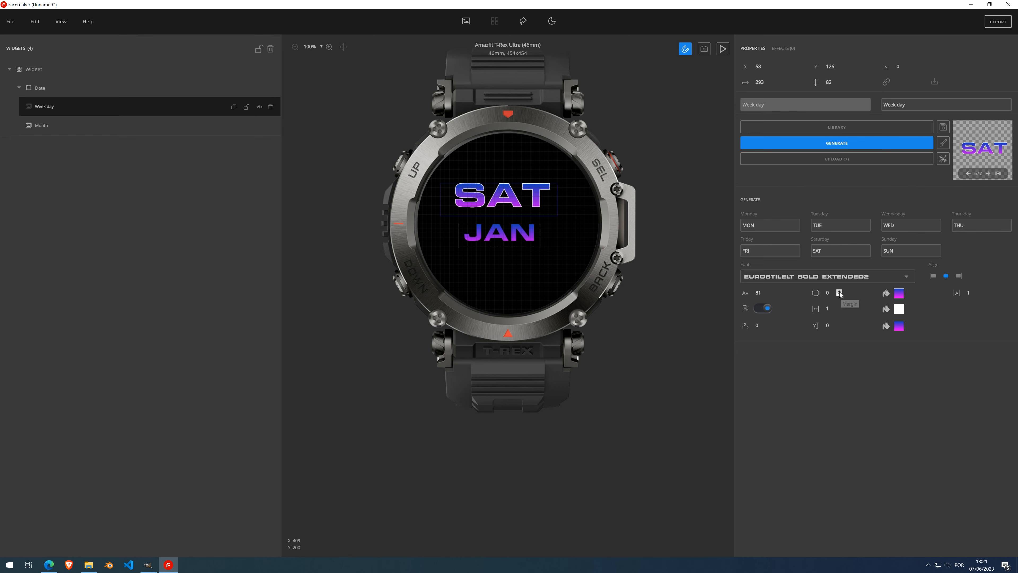
# Set the Week day margin to 1, try a letter spacing of 7 and reduce the spacing to 0
pyautogui.click(840, 293)
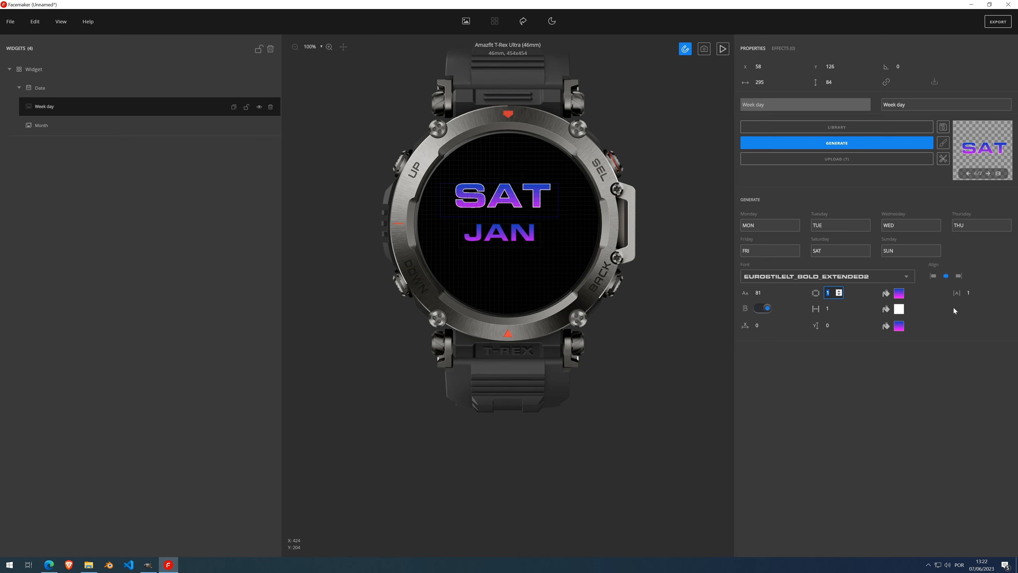
pyautogui.click(979, 292)
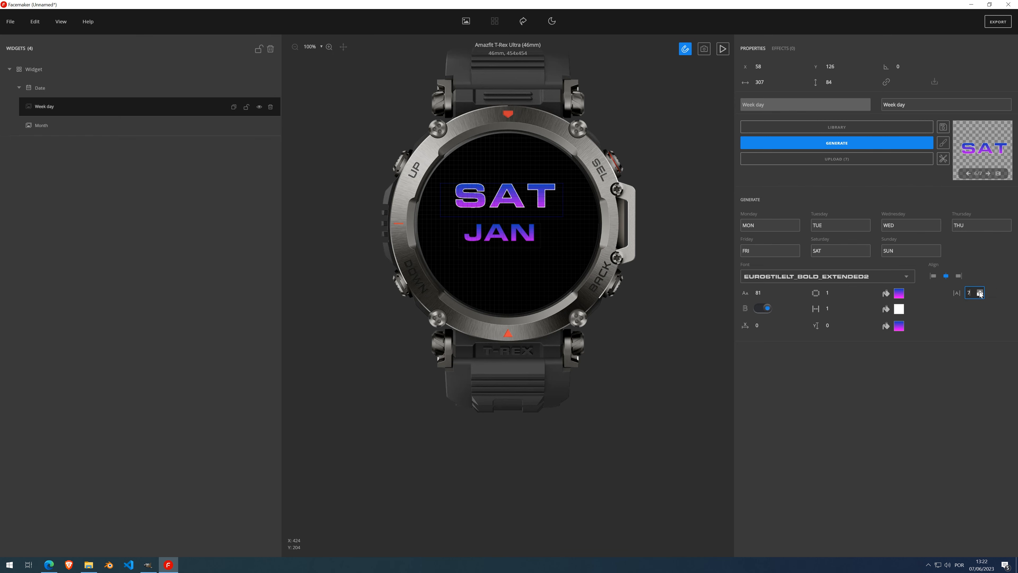
pyautogui.click(981, 295)
pyautogui.click(981, 296)
pyautogui.click(981, 296)
pyautogui.click(981, 296)
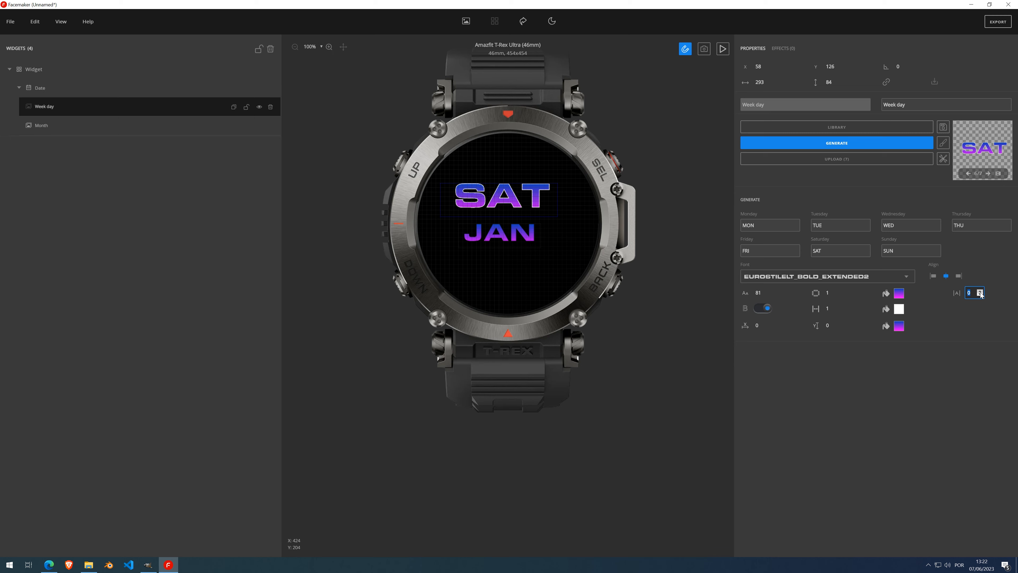
# Change the Week day outline colour to the green custom colour
pyautogui.click(903, 312)
pyautogui.moveTo(499, 211); pyautogui.dragTo(228, 240)
pyautogui.click(185, 389)
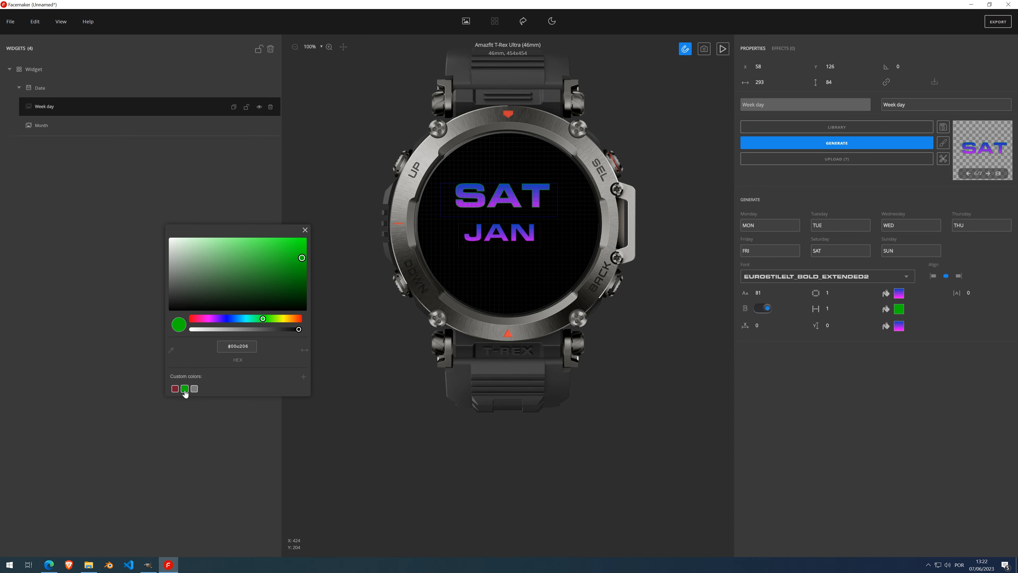
pyautogui.click(304, 230)
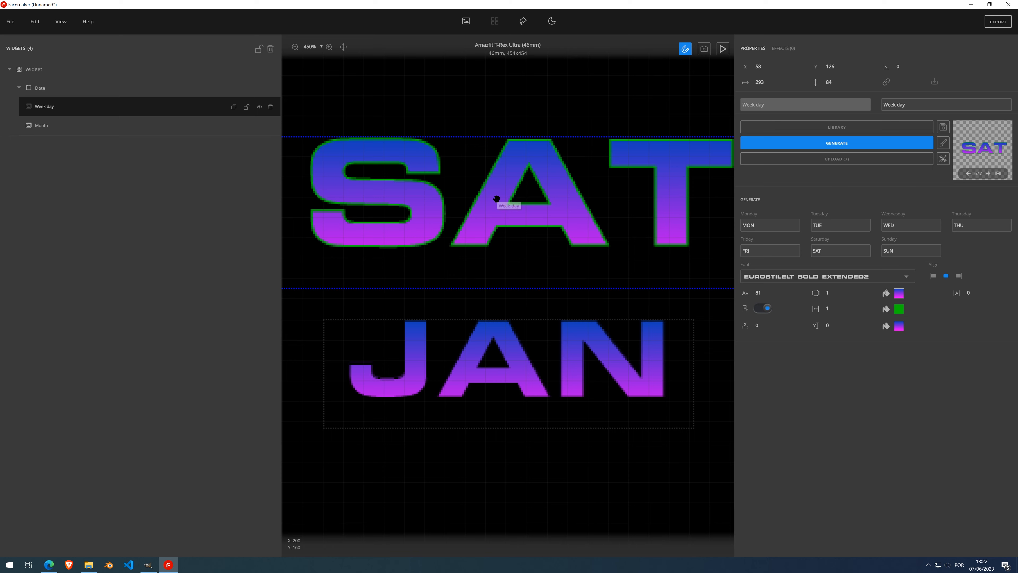
# Increase the Week day outline width to 2, inspect the lettering up close and switch the outline off
pyautogui.click(840, 307)
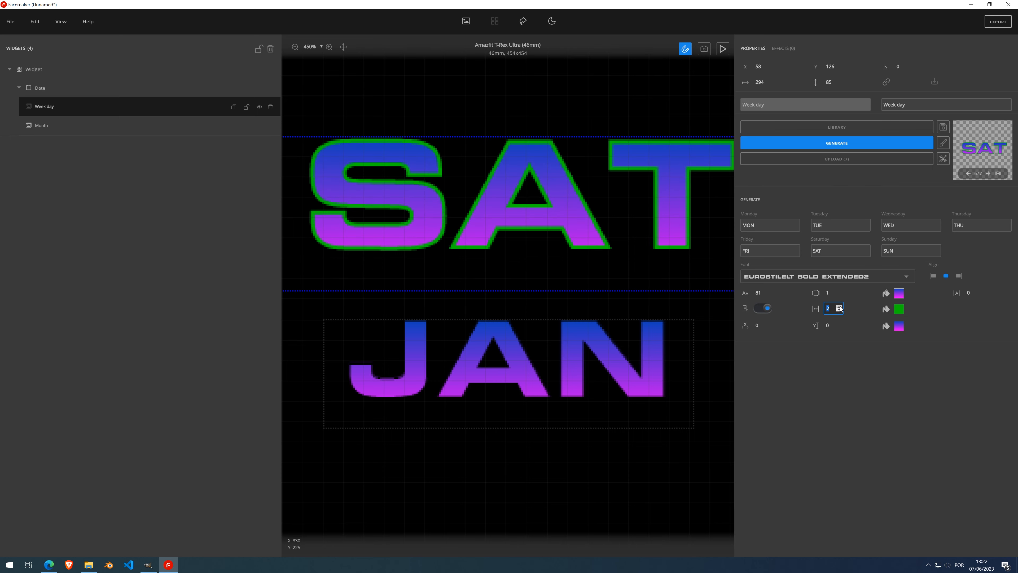
pyautogui.scroll(-5, 499, 269)
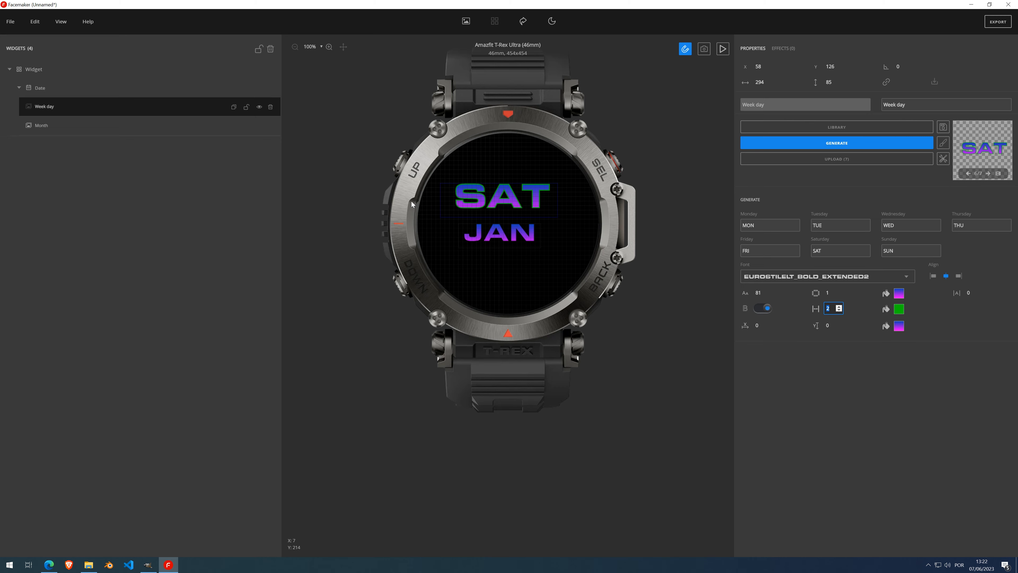
pyautogui.scroll(5, 500, 199)
pyautogui.scroll(-5, 562, 210)
pyautogui.click(764, 308)
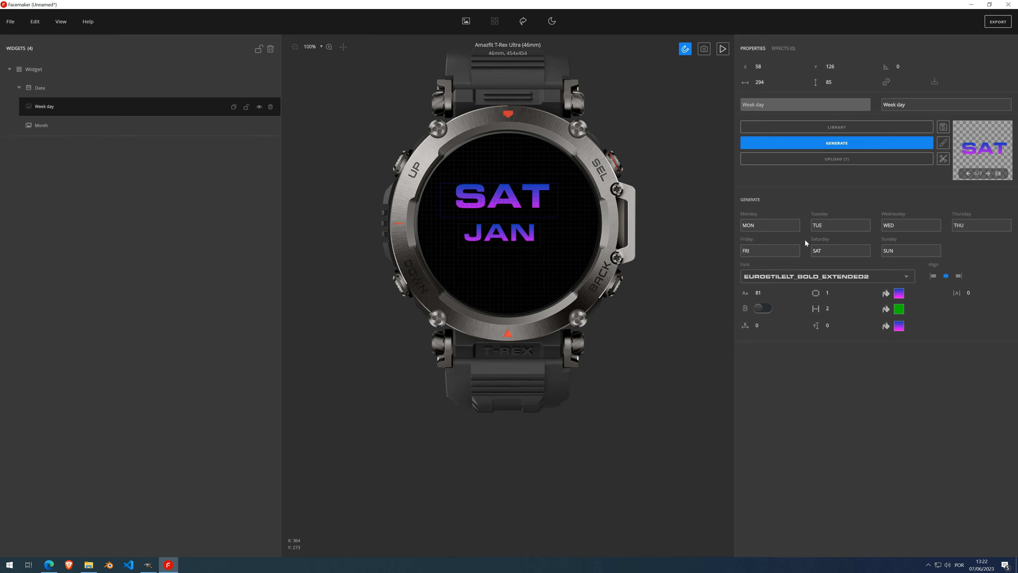
# Reduce the Week day font size to 23 and spread the weekday names in a row with Offset X 82
pyautogui.moveTo(771, 295); pyautogui.dragTo(770, 295)
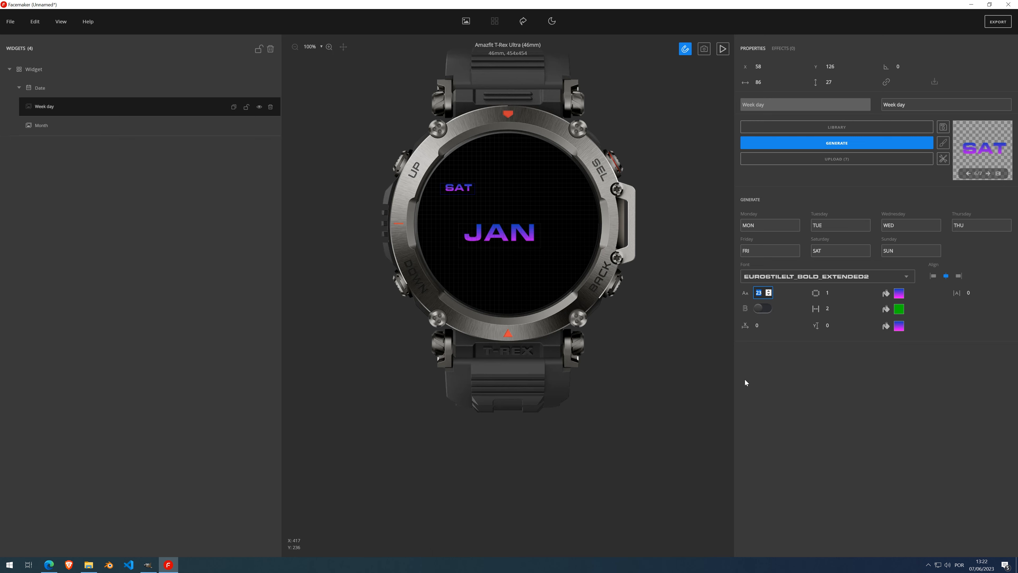
pyautogui.click(769, 324)
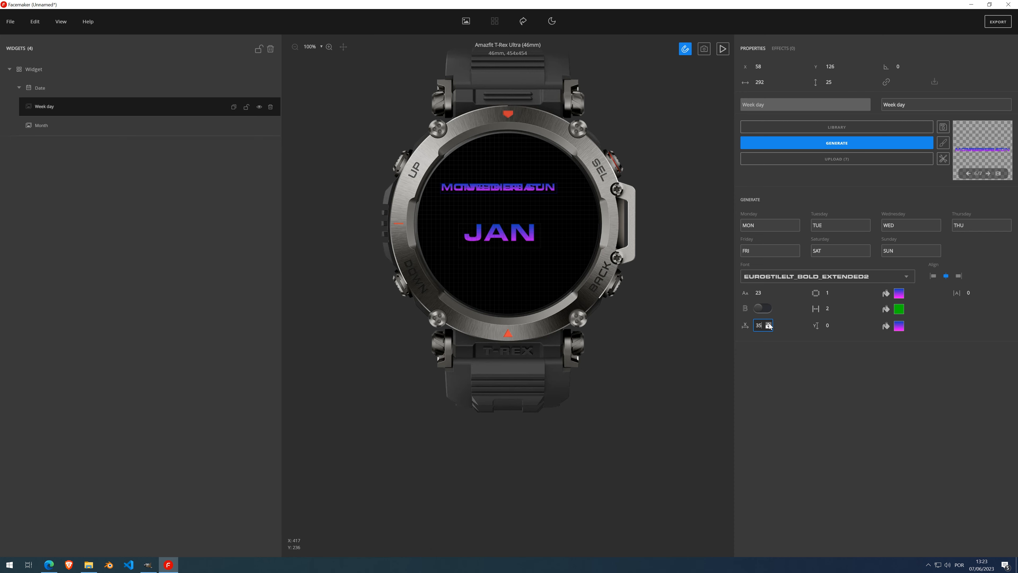
pyautogui.moveTo(769, 325); pyautogui.dragTo(769, 327)
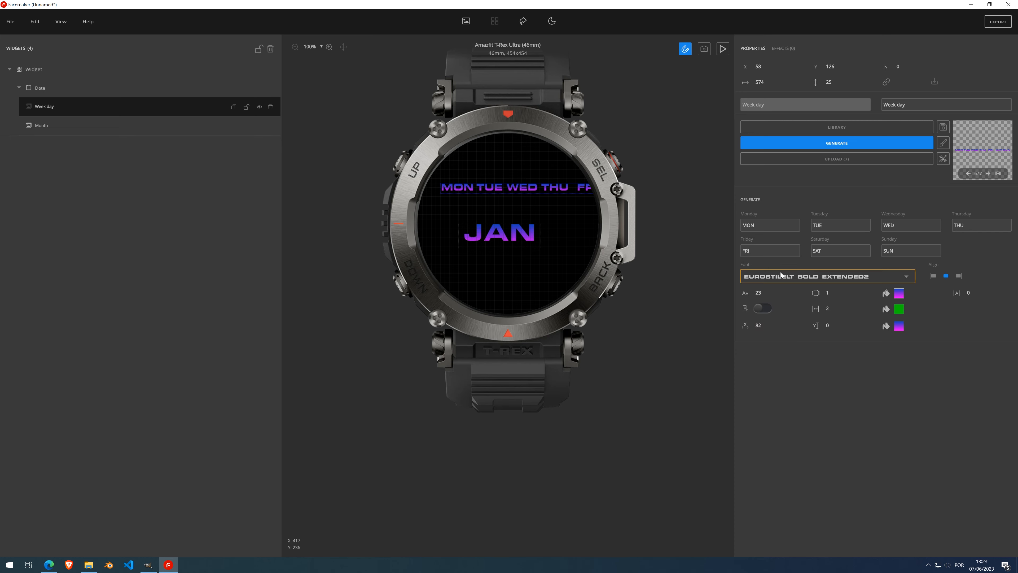
# Change the Week day font to Bootcamp
pyautogui.click(780, 275)
pyautogui.scroll(-5, 778, 315)
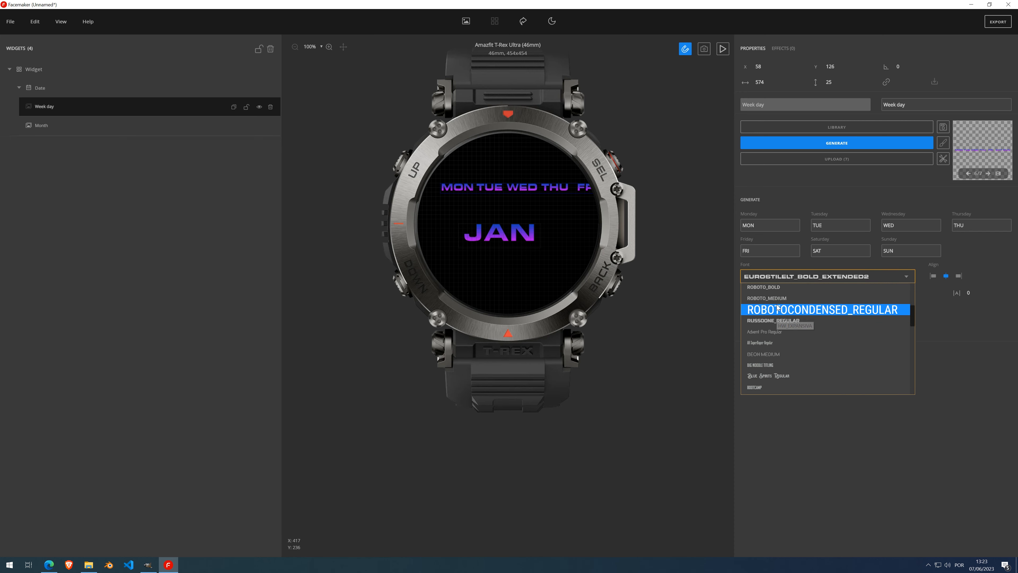
pyautogui.scroll(-4, 782, 341)
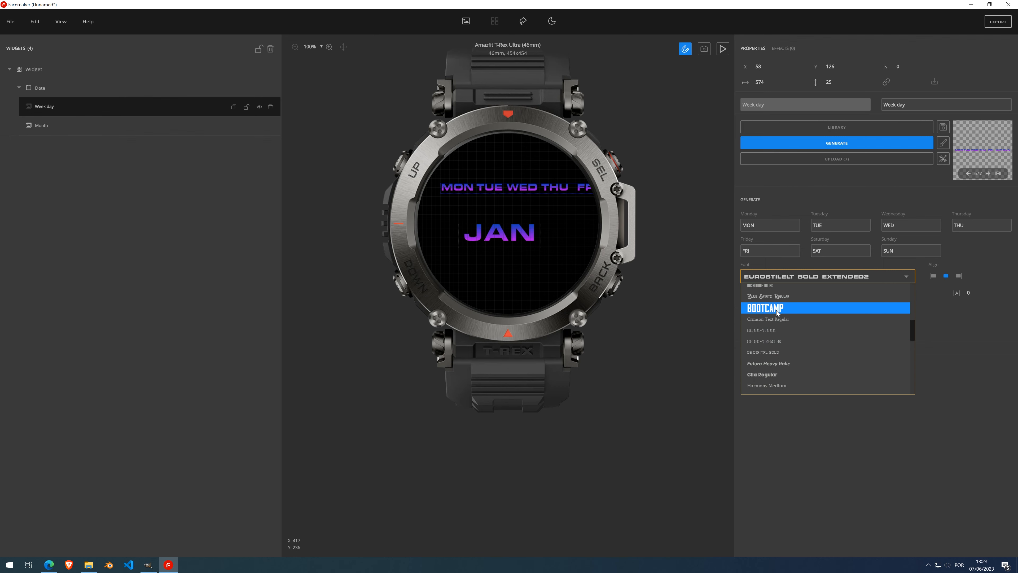
pyautogui.click(776, 310)
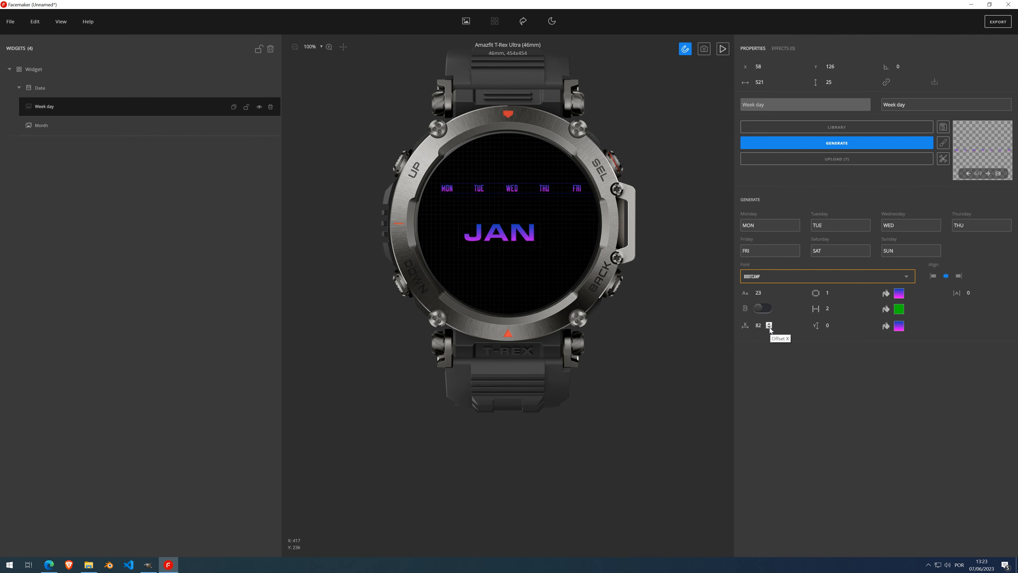
# Reduce the Week day Offset X to 39 and move the row of weekday names to about X 92, Y 92
pyautogui.click(770, 327)
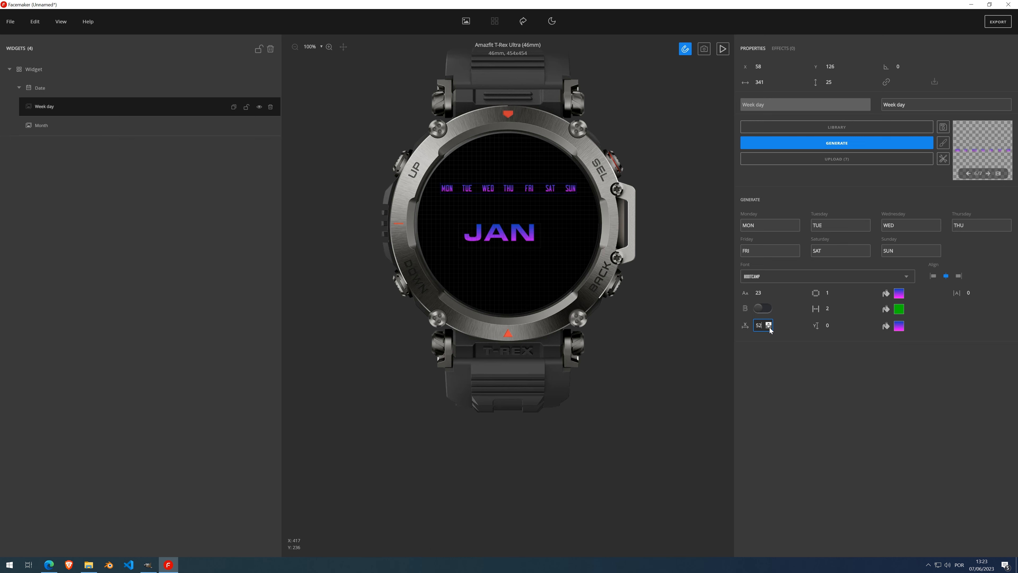
pyautogui.click(770, 327)
pyautogui.click(770, 327)
pyautogui.click(769, 327)
pyautogui.click(770, 327)
pyautogui.click(769, 328)
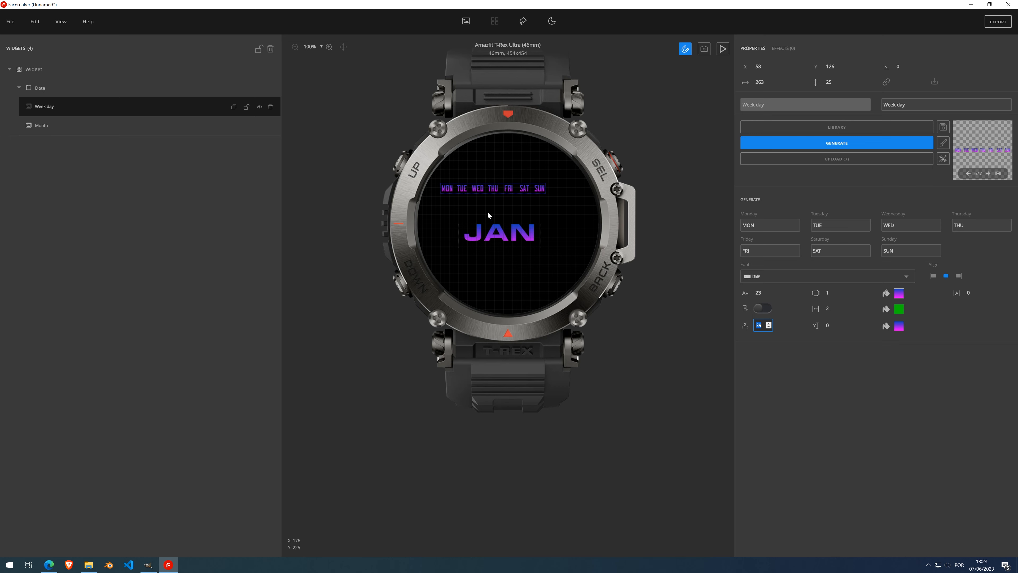
pyautogui.moveTo(484, 182); pyautogui.dragTo(497, 168)
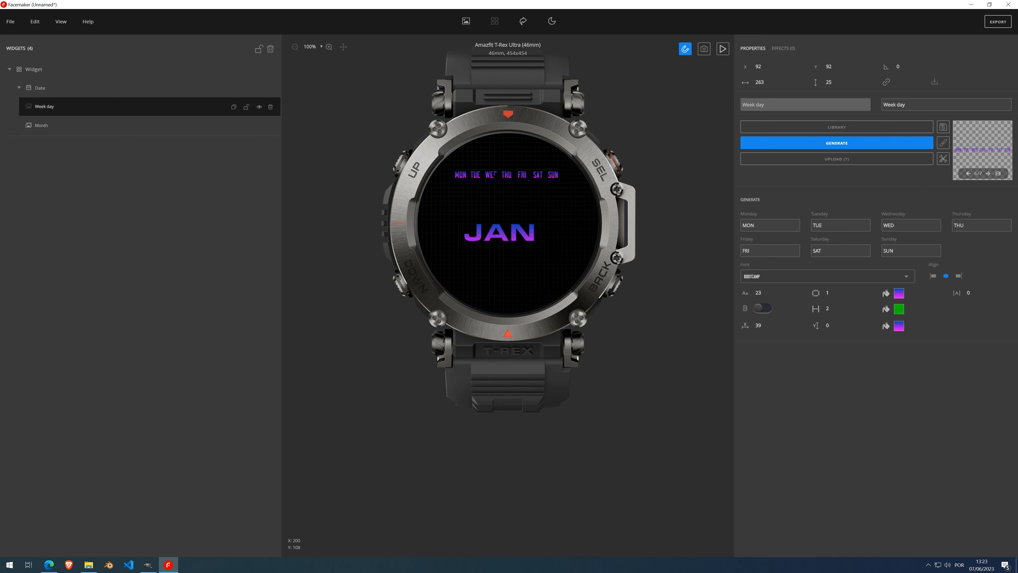
# Set the selected colour of the Week day row to white so the current day stands out
pyautogui.scroll(3, 498, 192)
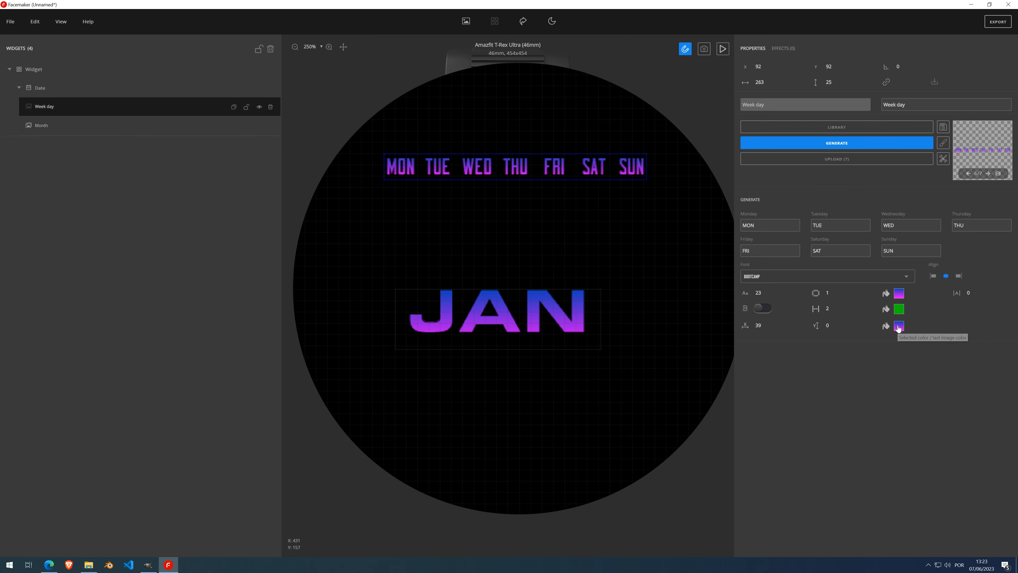
pyautogui.click(900, 327)
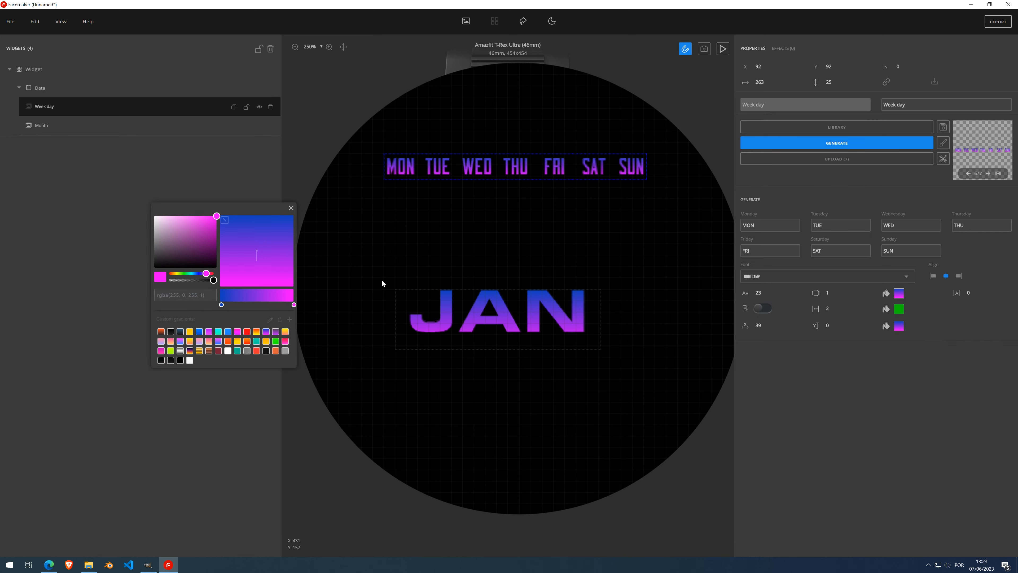
pyautogui.click(190, 360)
pyautogui.click(292, 210)
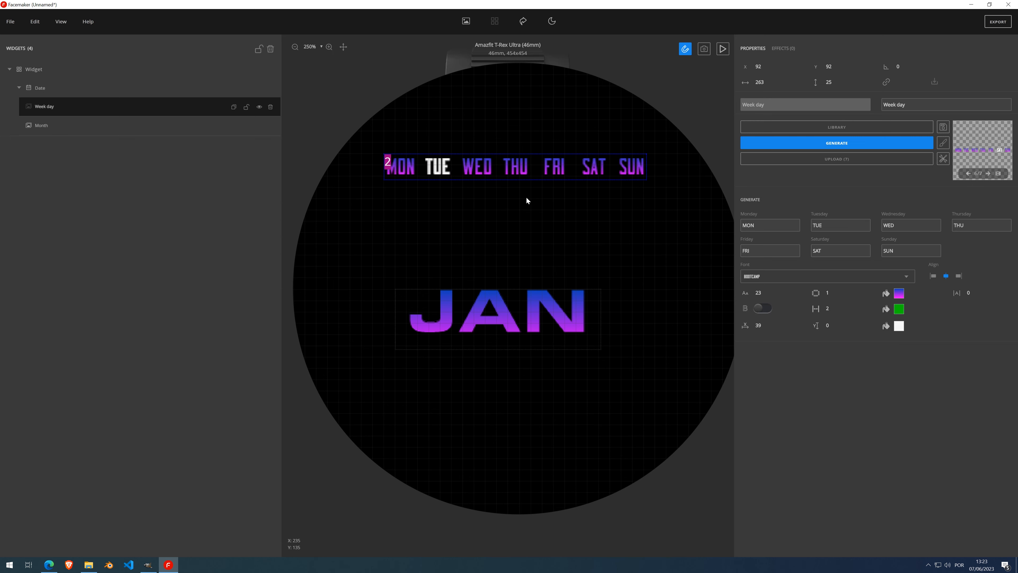
# Preview the highlighted weekday across the row and change its selected colour to the blue gradient
pyautogui.scroll(8, 526, 197)
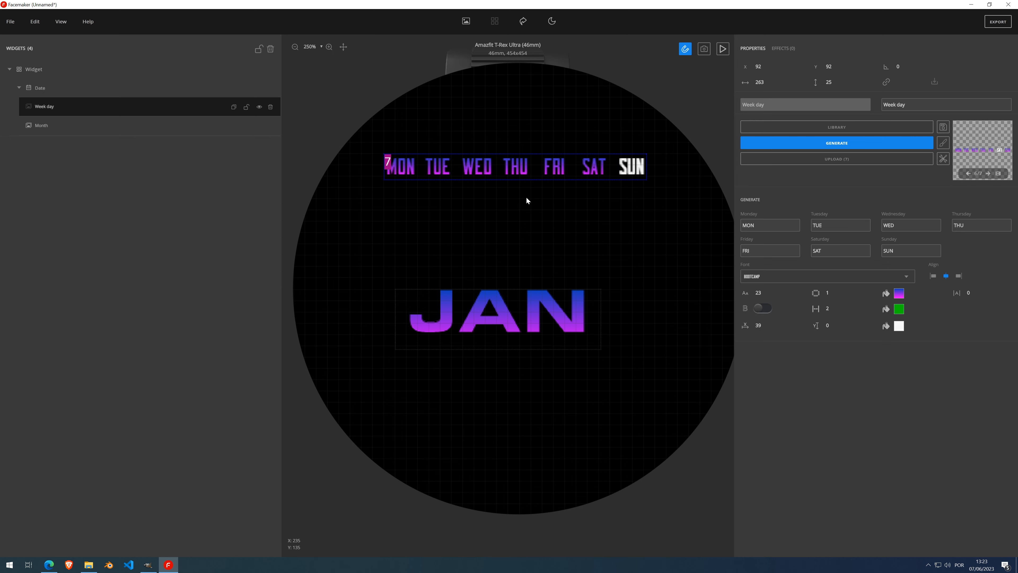
pyautogui.scroll(-1, 526, 197)
pyautogui.scroll(-2, 527, 198)
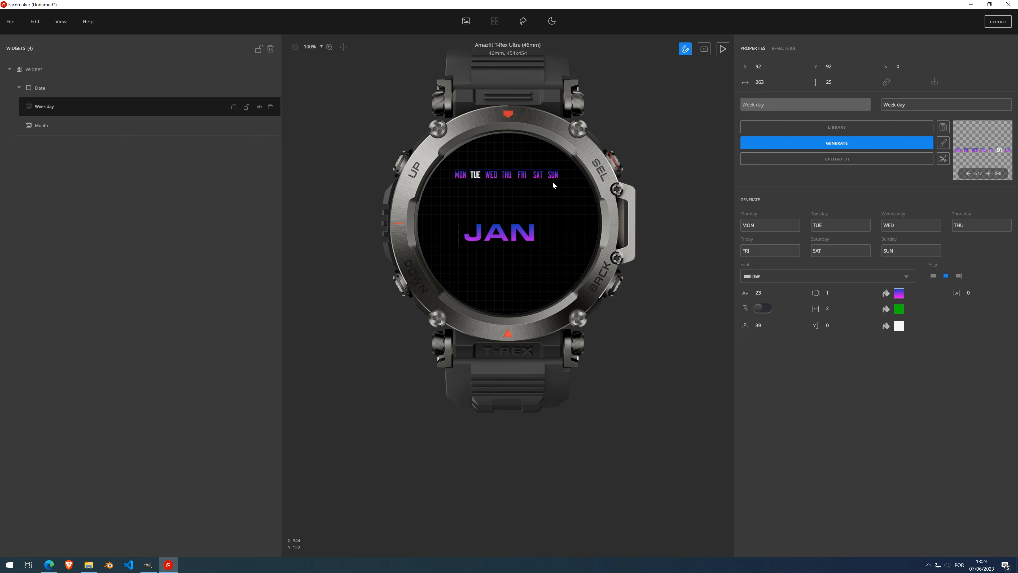
pyautogui.click(896, 328)
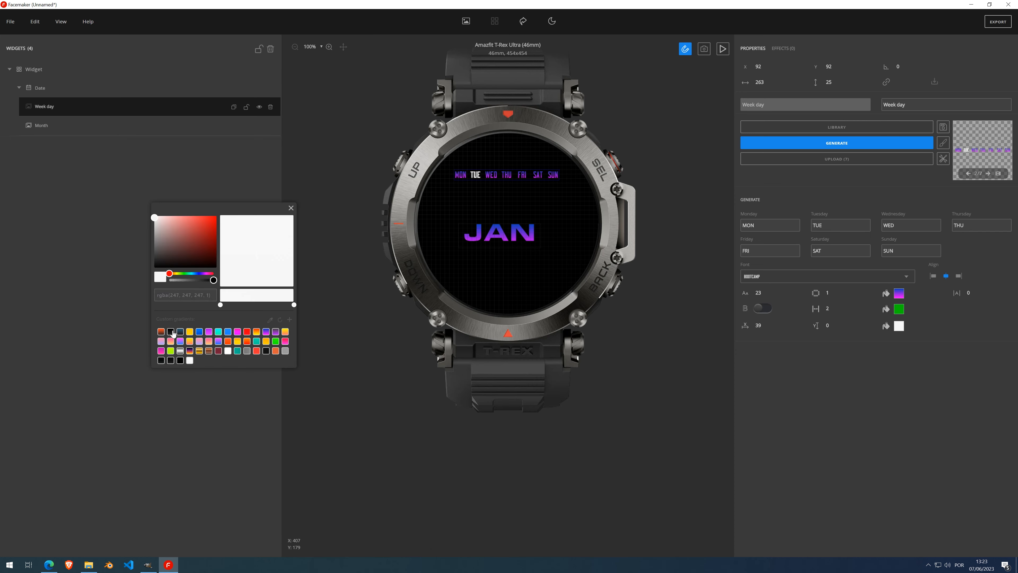
pyautogui.click(161, 341)
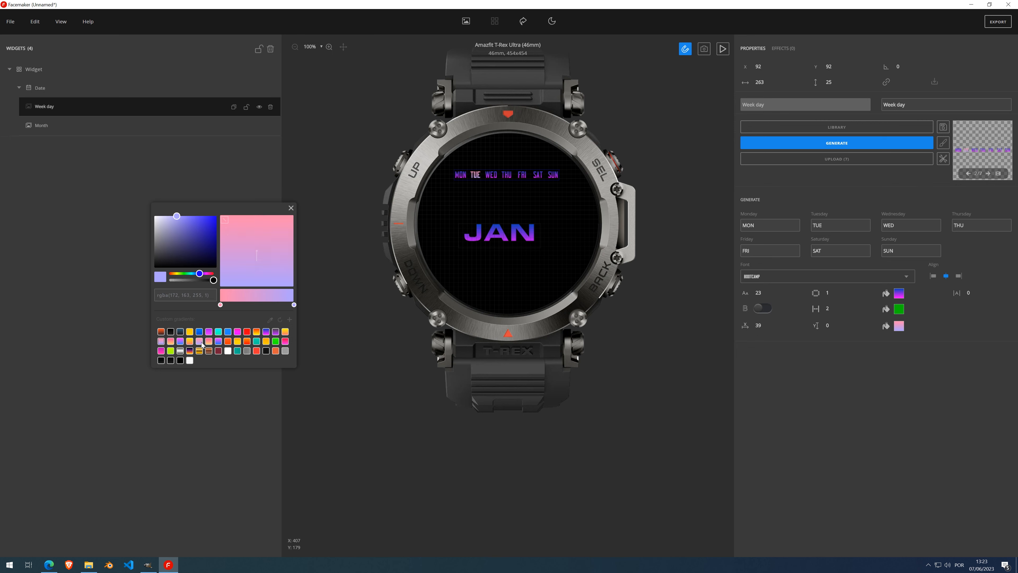
pyautogui.click(199, 333)
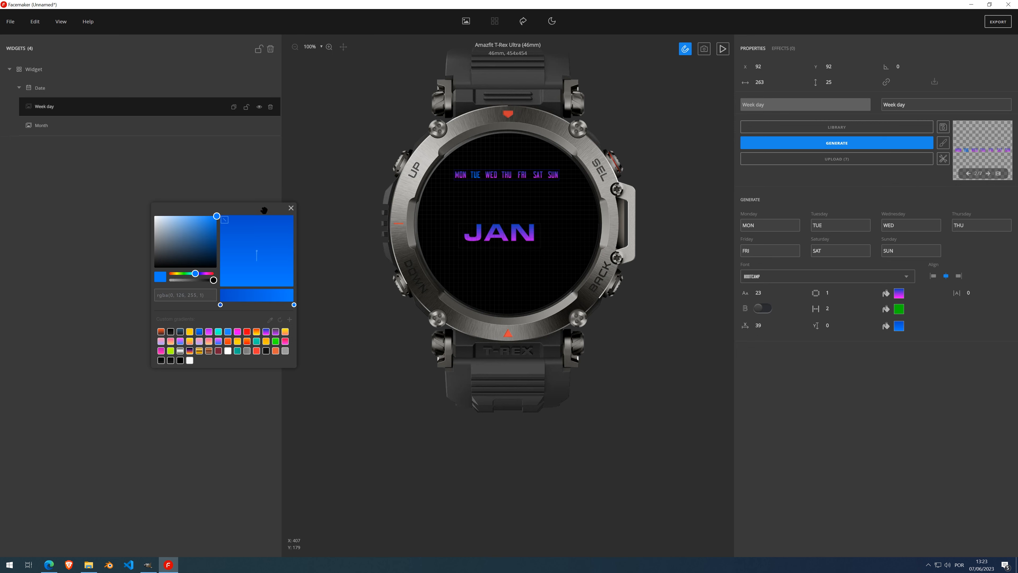
pyautogui.click(291, 208)
pyautogui.scroll(3, 477, 186)
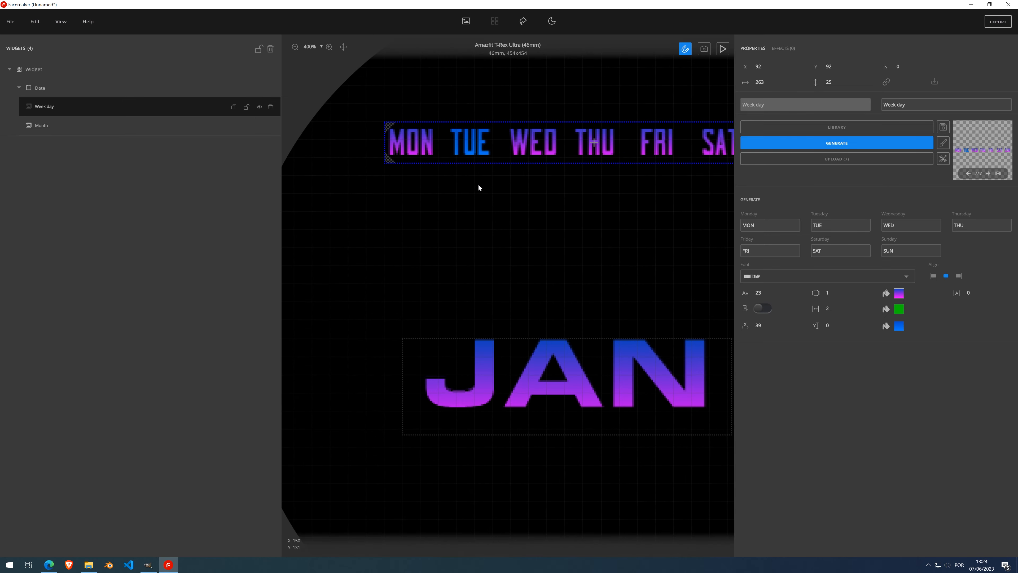
pyautogui.scroll(-3, 526, 175)
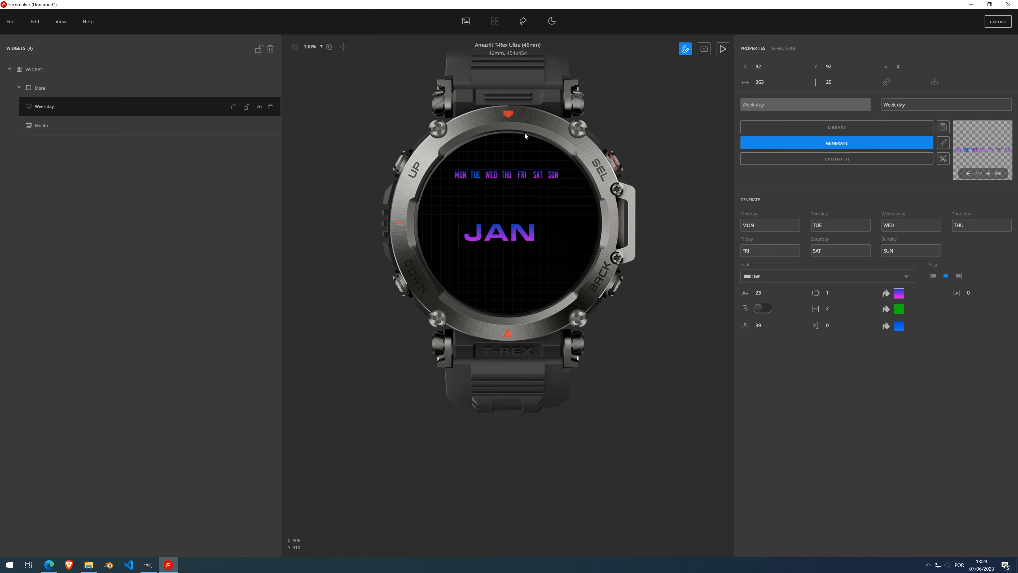
# Export the watch face images to the Downloads folder and switch to File Explorer
pyautogui.click(10, 22)
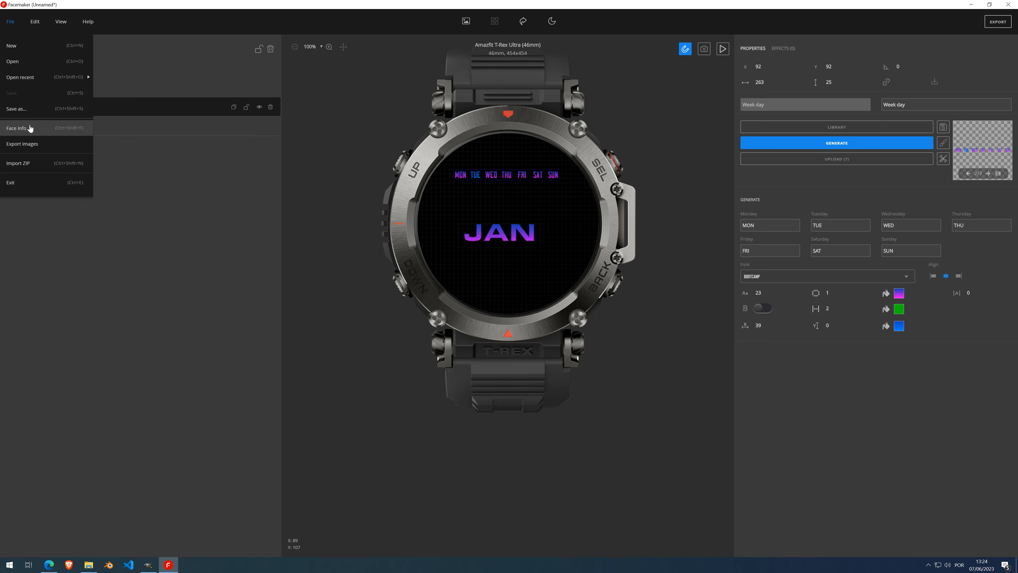
pyautogui.click(32, 143)
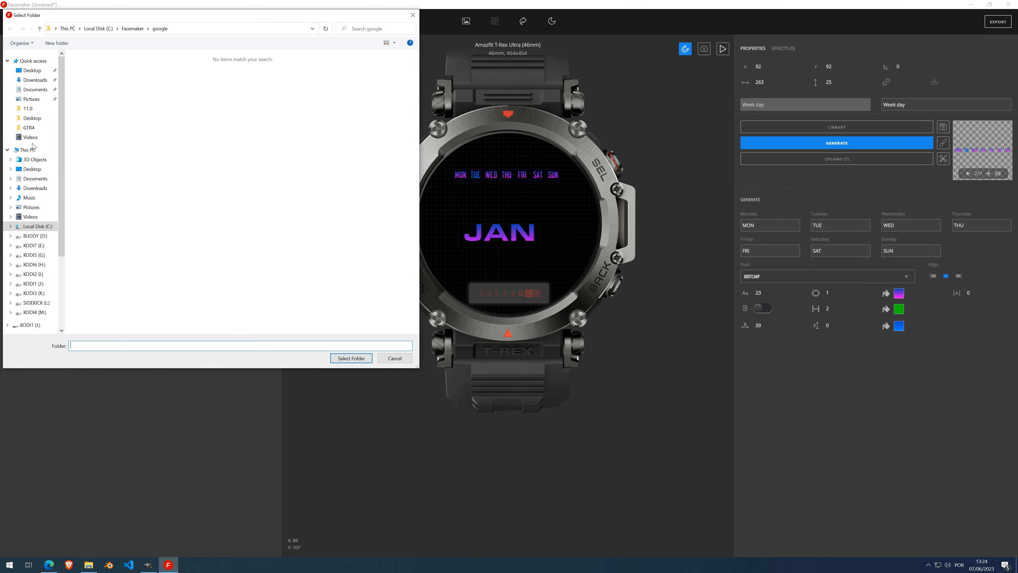
pyautogui.click(26, 81)
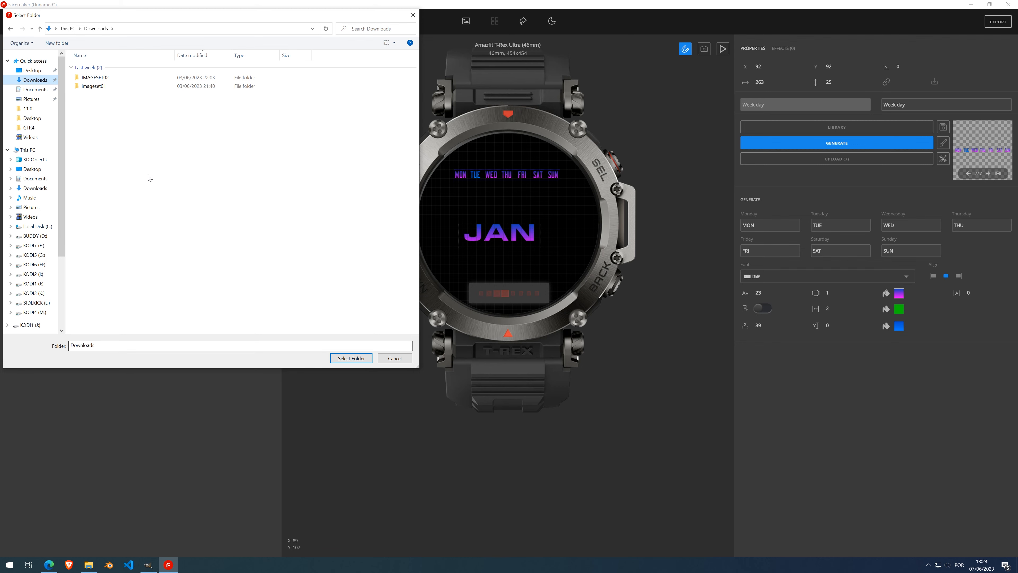
pyautogui.click(348, 359)
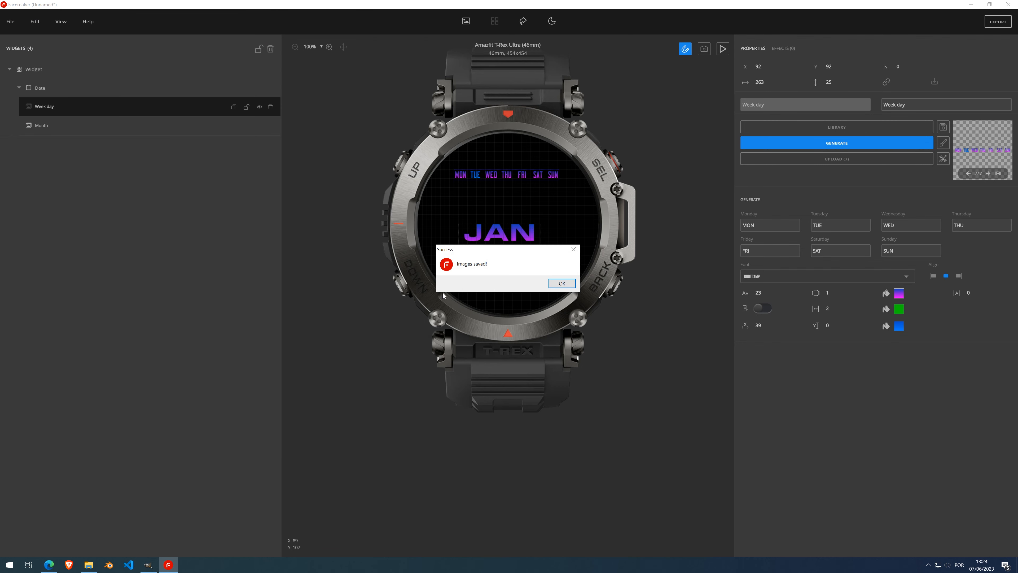
pyautogui.click(562, 283)
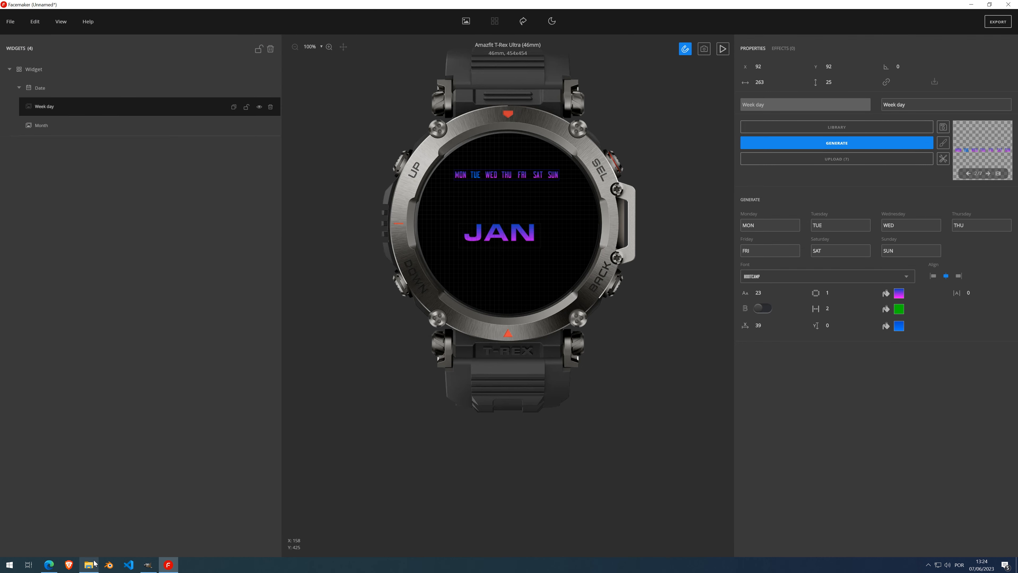
pyautogui.click(89, 564)
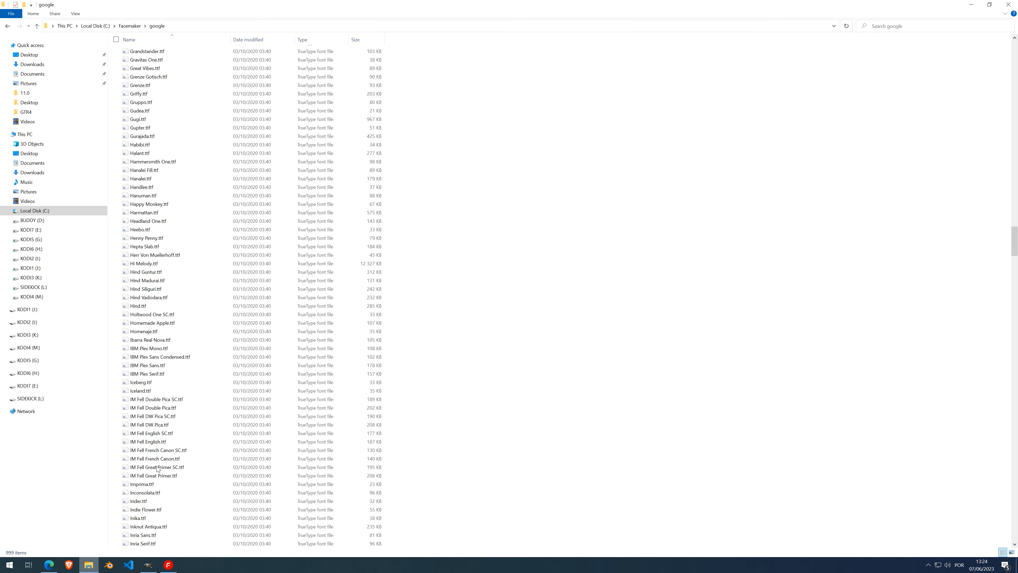
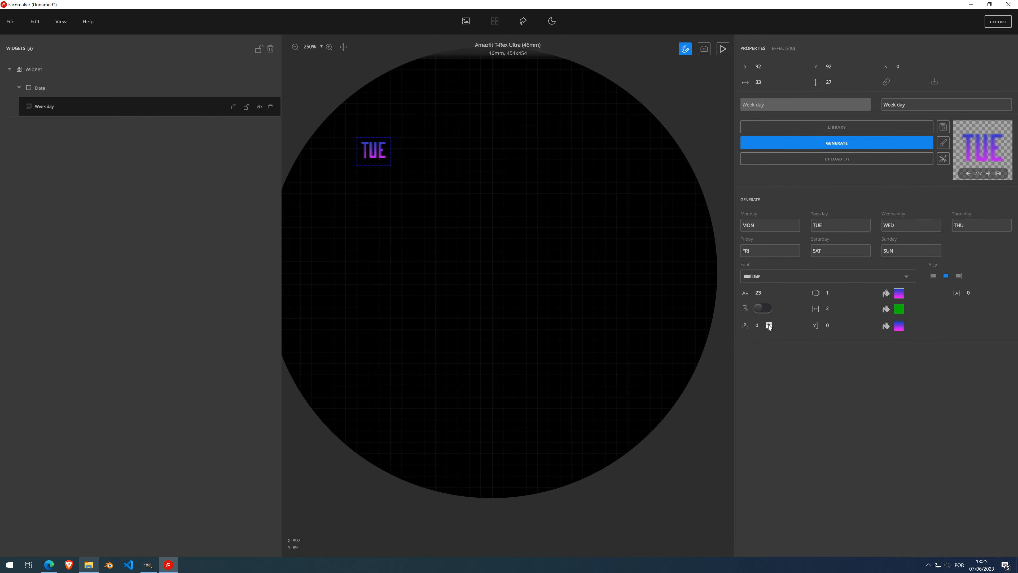
# Spread the weekday names in a row by setting the Week day Offset X to 38
pyautogui.click(769, 323)
pyautogui.moveTo(769, 327); pyautogui.dragTo(769, 326)
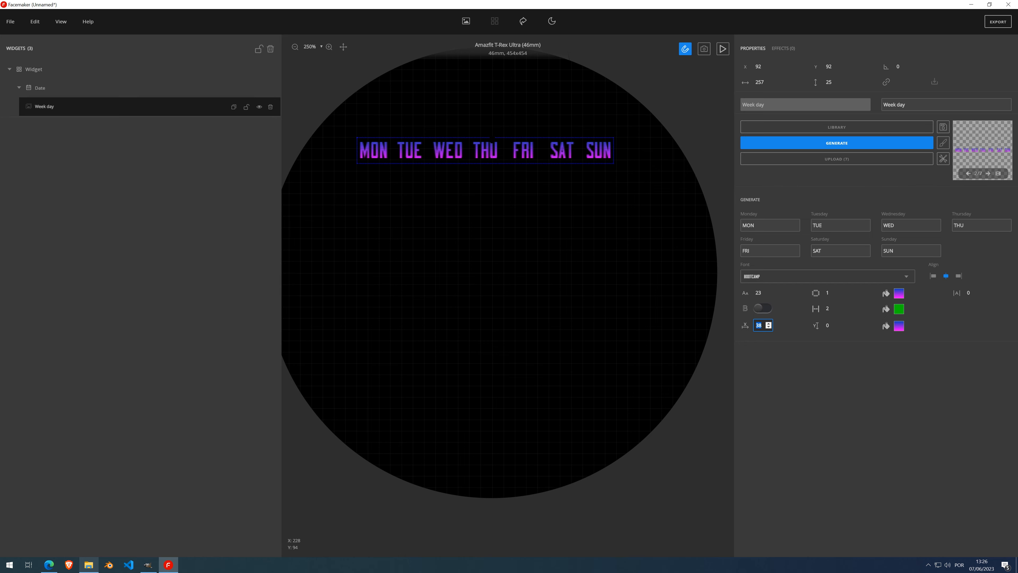
# Delete the Week day element, its Date group and the parent widget to empty the watch face
pyautogui.scroll(-3, 375, 125)
pyautogui.click(270, 107)
pyautogui.click(270, 97)
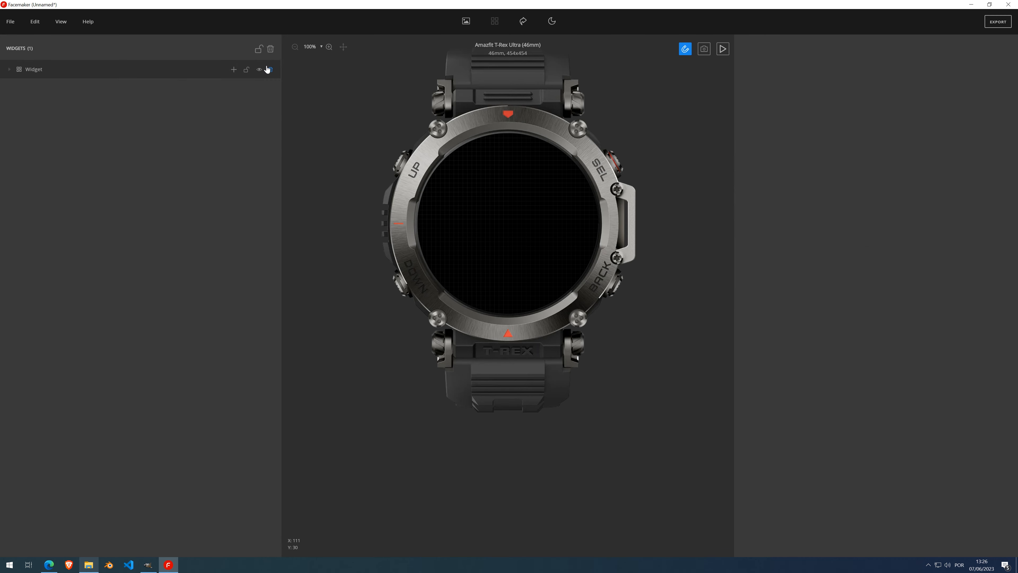
pyautogui.click(268, 69)
# Change the watch model in the face info to Huawei Watch GT3 Ultimate (46mm) and submit it
pyautogui.click(8, 29)
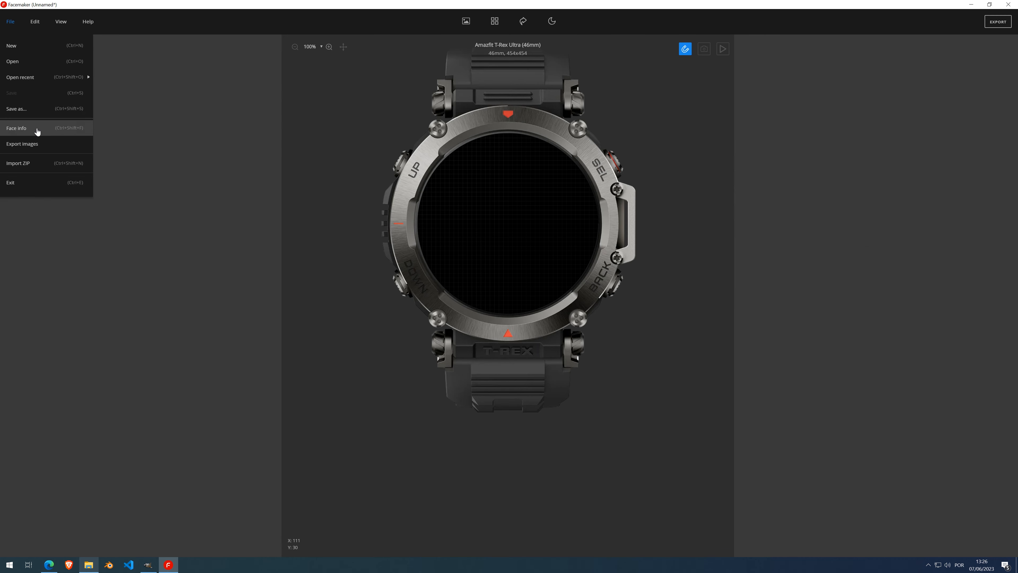
pyautogui.click(32, 133)
pyautogui.click(396, 221)
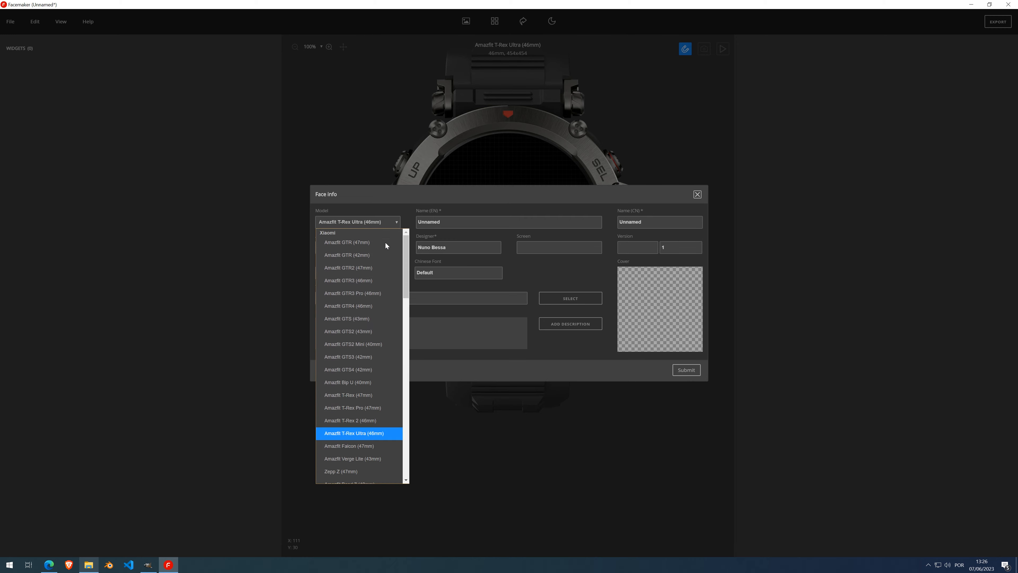
pyautogui.scroll(-10, 377, 291)
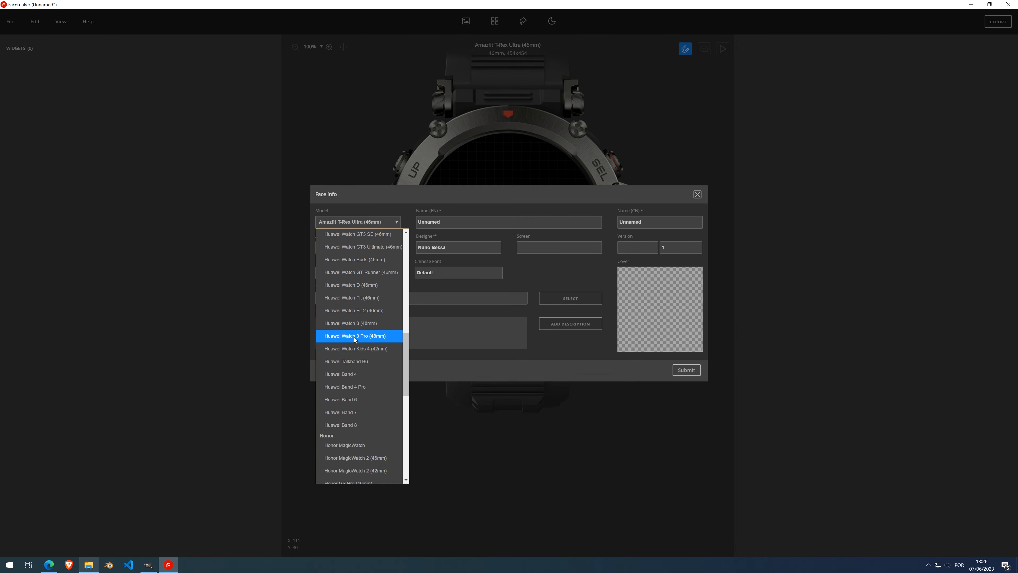
pyautogui.click(375, 337)
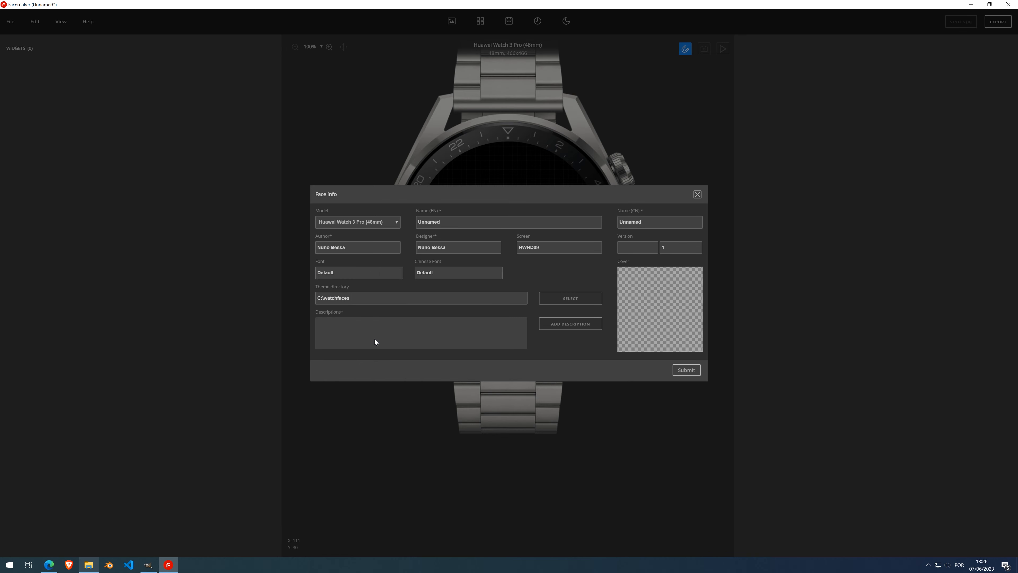
pyautogui.click(336, 217)
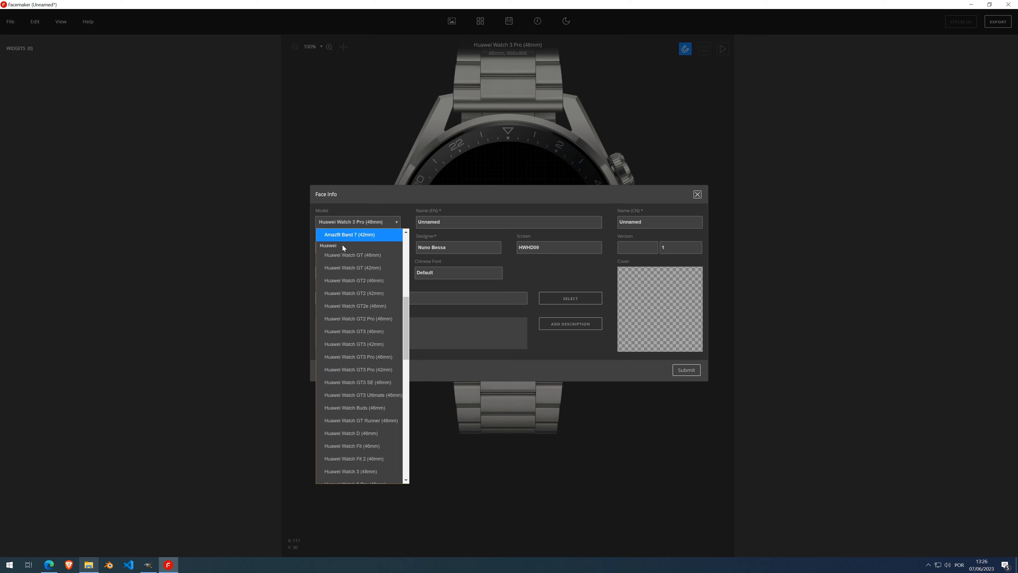
pyautogui.click(370, 396)
pyautogui.click(688, 371)
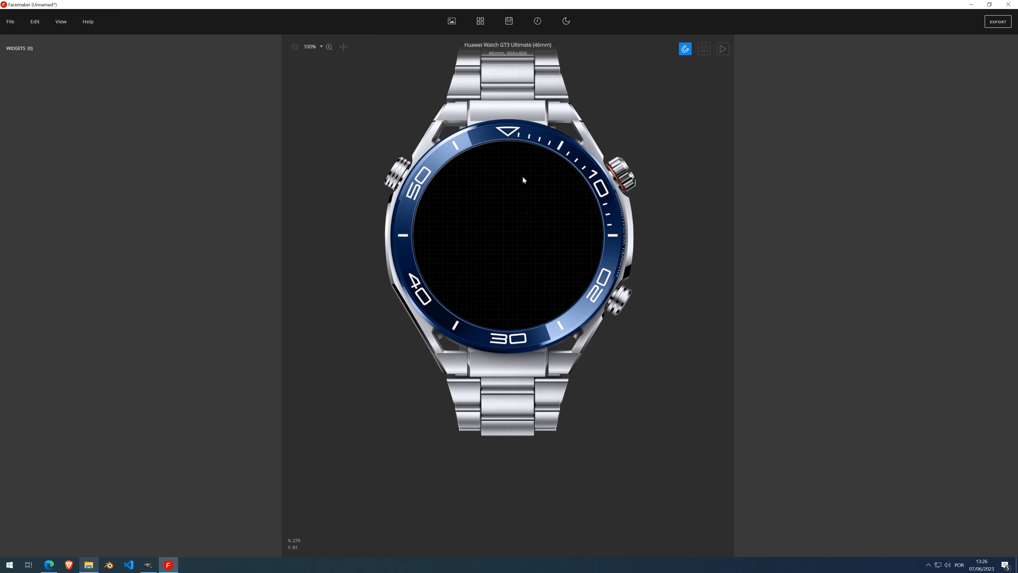
# Add a widget with a container and set the container's data type to AM/PM
pyautogui.scroll(2, 523, 179)
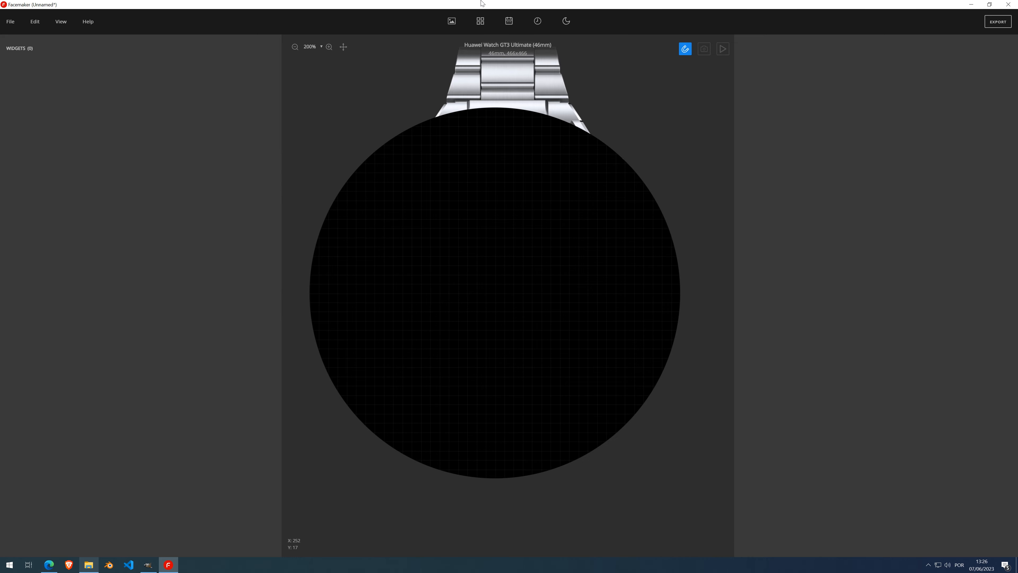
pyautogui.click(480, 23)
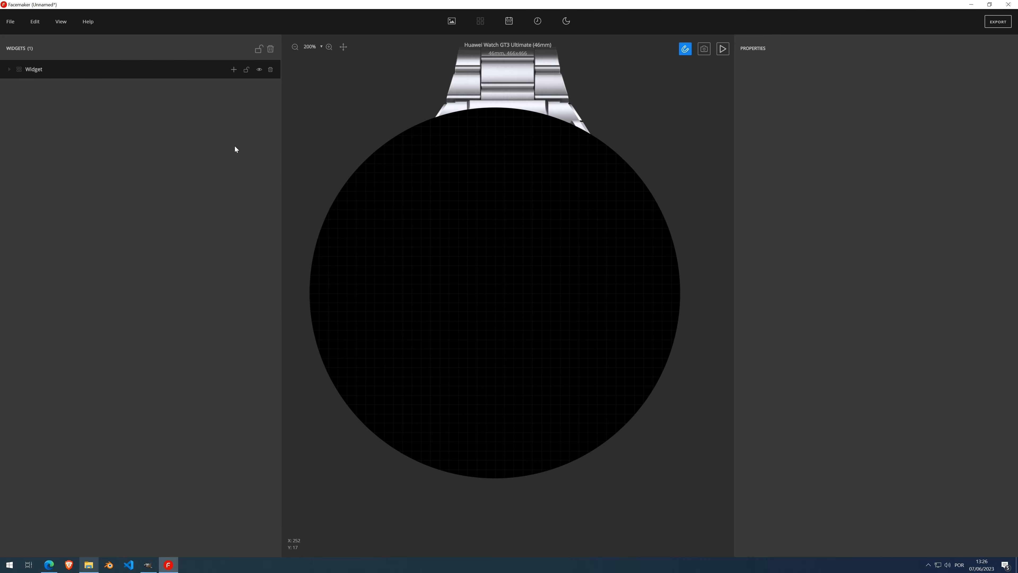
pyautogui.click(233, 70)
pyautogui.click(232, 91)
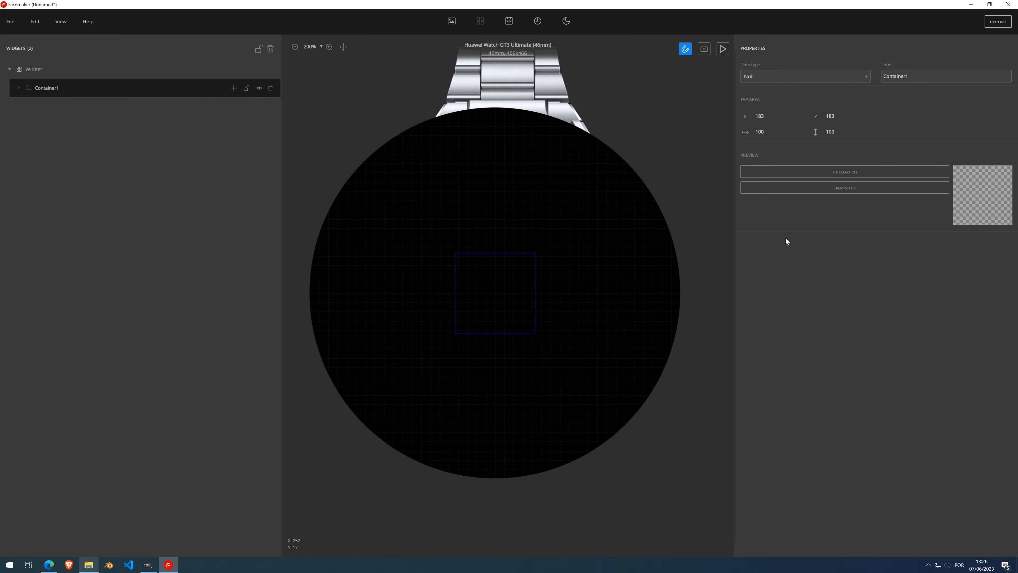
pyautogui.click(784, 77)
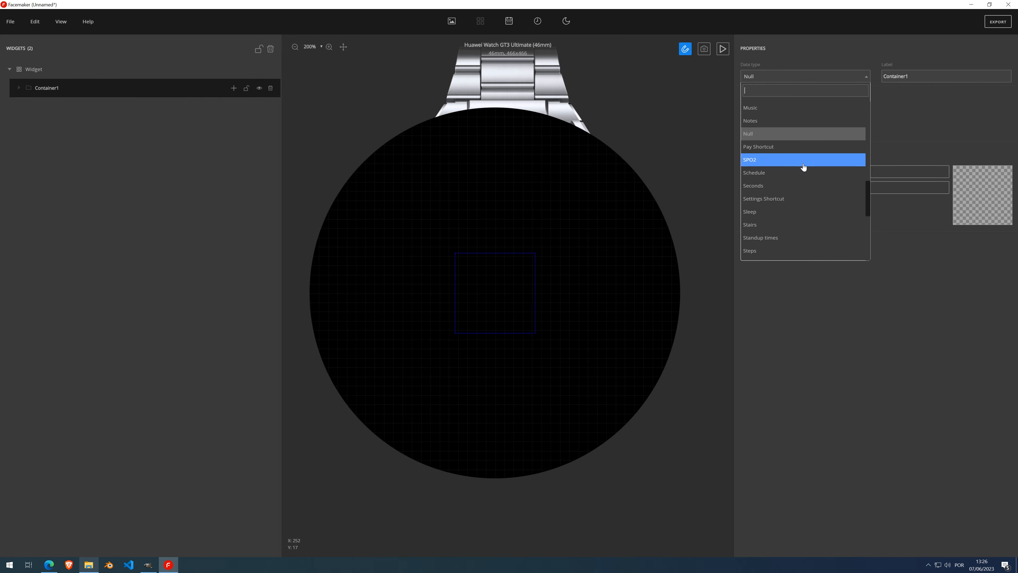
pyautogui.scroll(1, 804, 165)
pyautogui.scroll(4, 803, 164)
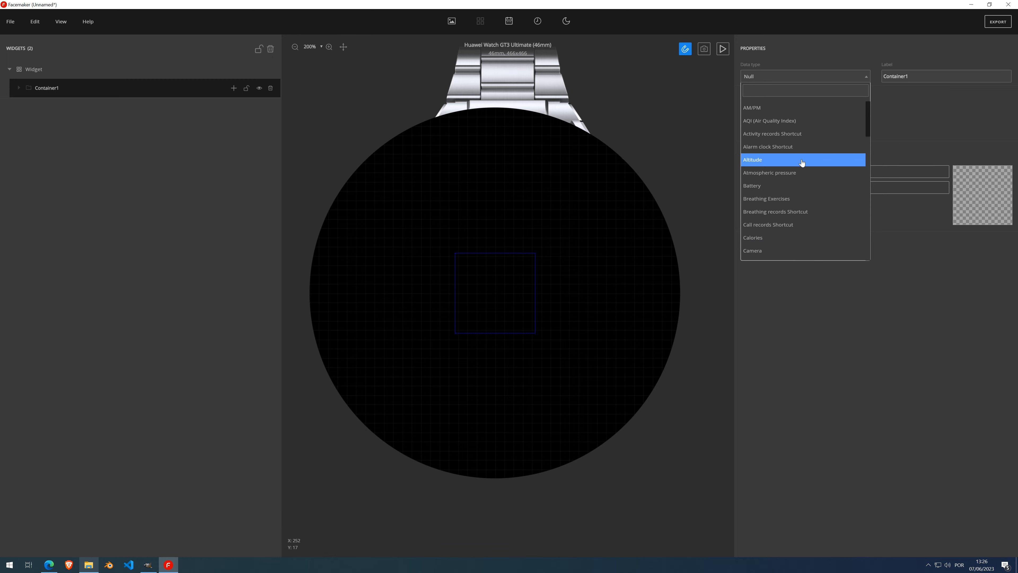
pyautogui.click(774, 108)
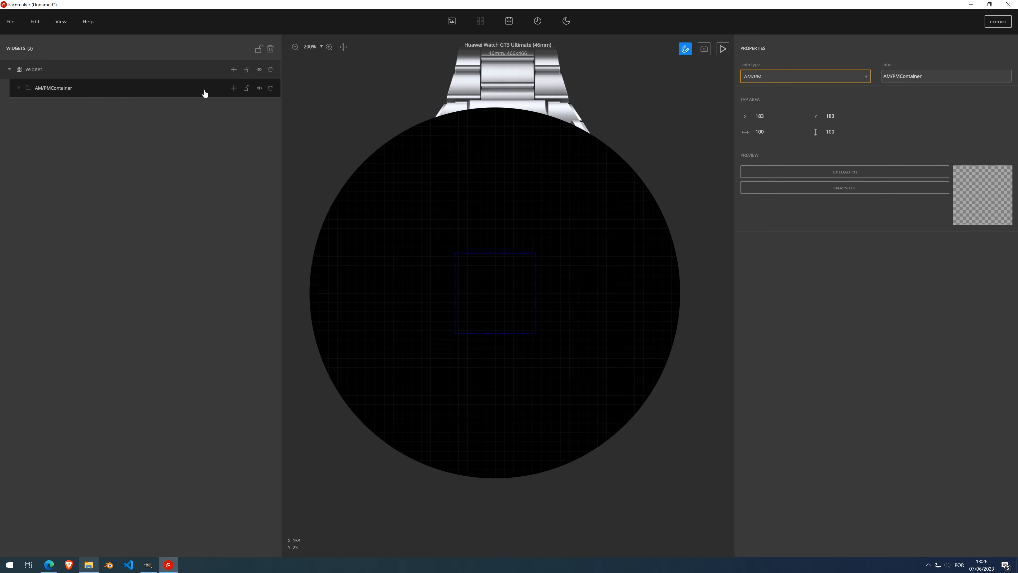
# Add an image set to the AM/PM container, assign it the AM/PM data and generate its images
pyautogui.click(233, 88)
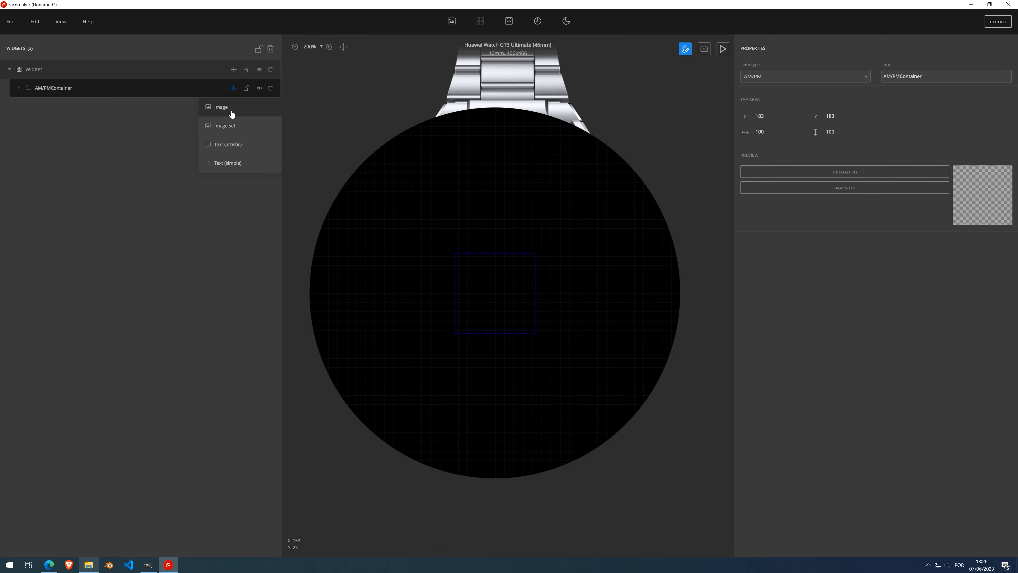
pyautogui.click(226, 125)
pyautogui.click(755, 119)
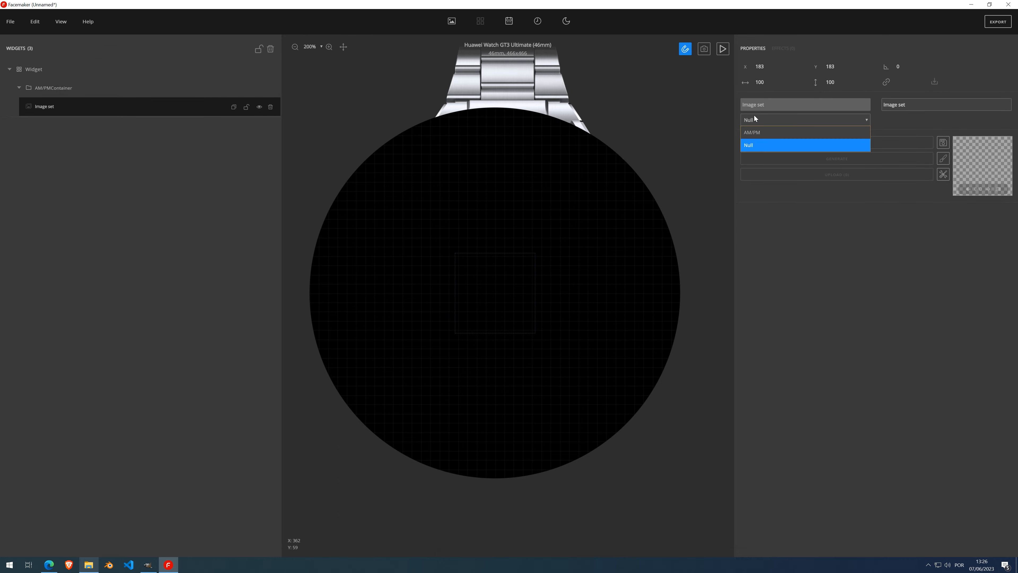
pyautogui.click(758, 135)
pyautogui.click(809, 162)
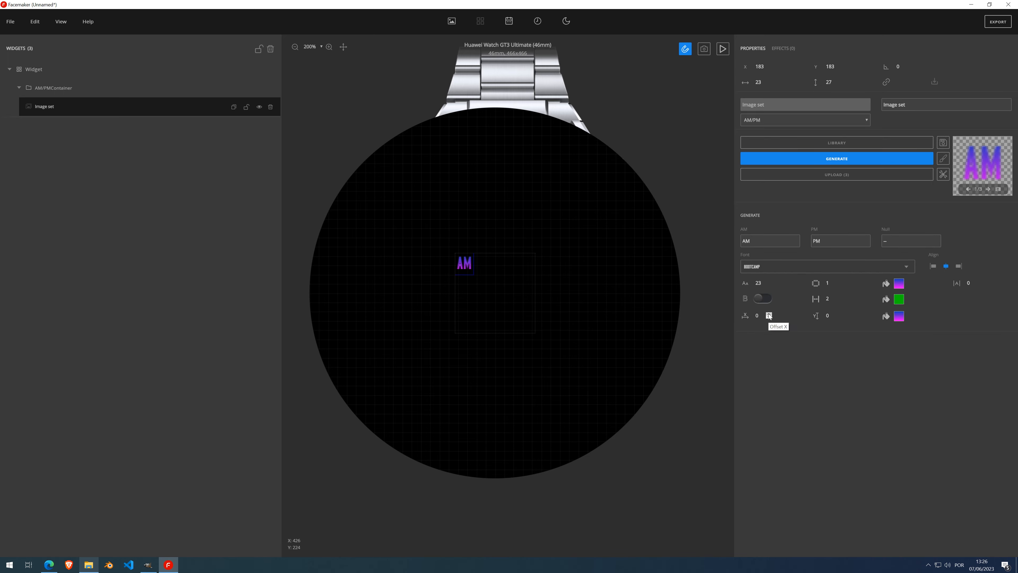
# Spread the AM/PM images in a row with Offset X 34 and set the Null text to 24H
pyautogui.moveTo(770, 316); pyautogui.dragTo(769, 316)
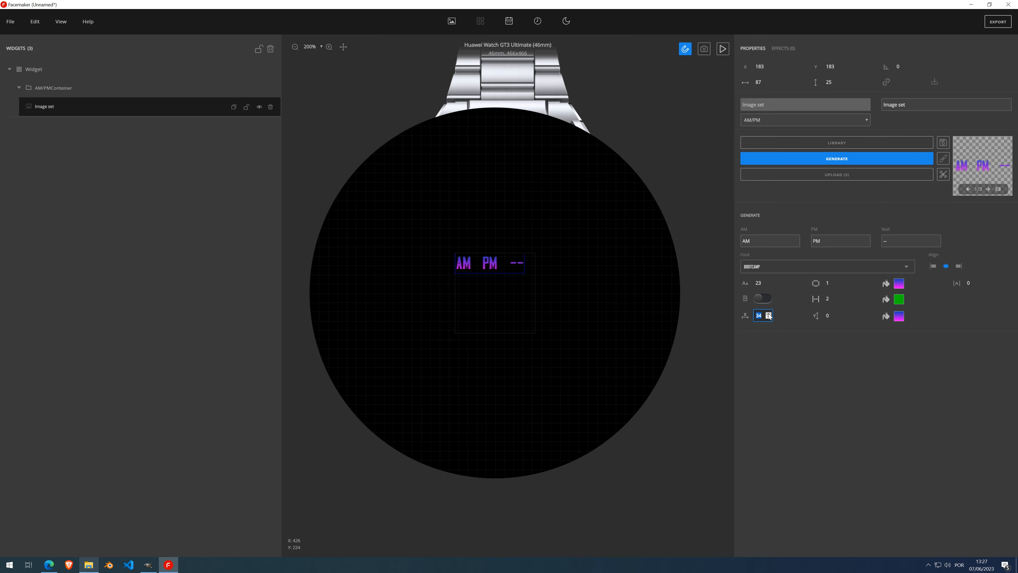
pyautogui.moveTo(893, 241); pyautogui.dragTo(869, 243)
pyautogui.write('24H')
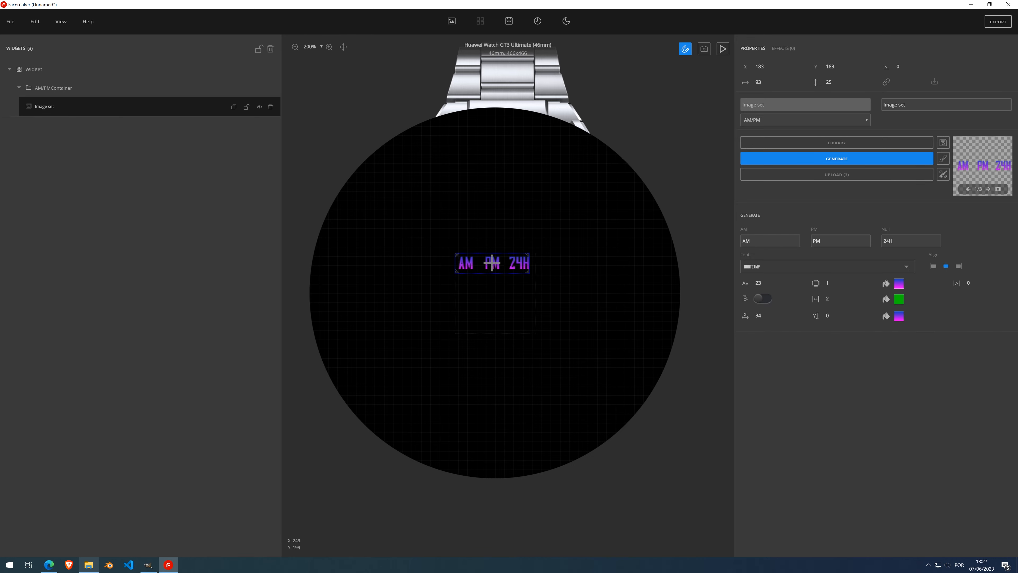
# Set the selected colour of the AM/PM image set to white so the active state stands out
pyautogui.scroll(3, 500, 302)
pyautogui.click(902, 319)
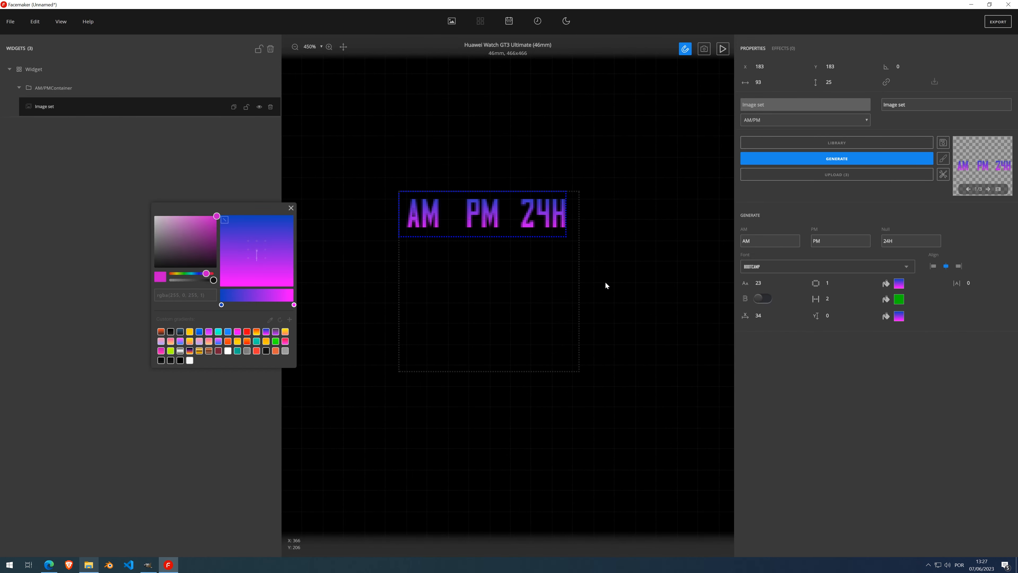
pyautogui.click(189, 360)
pyautogui.click(292, 208)
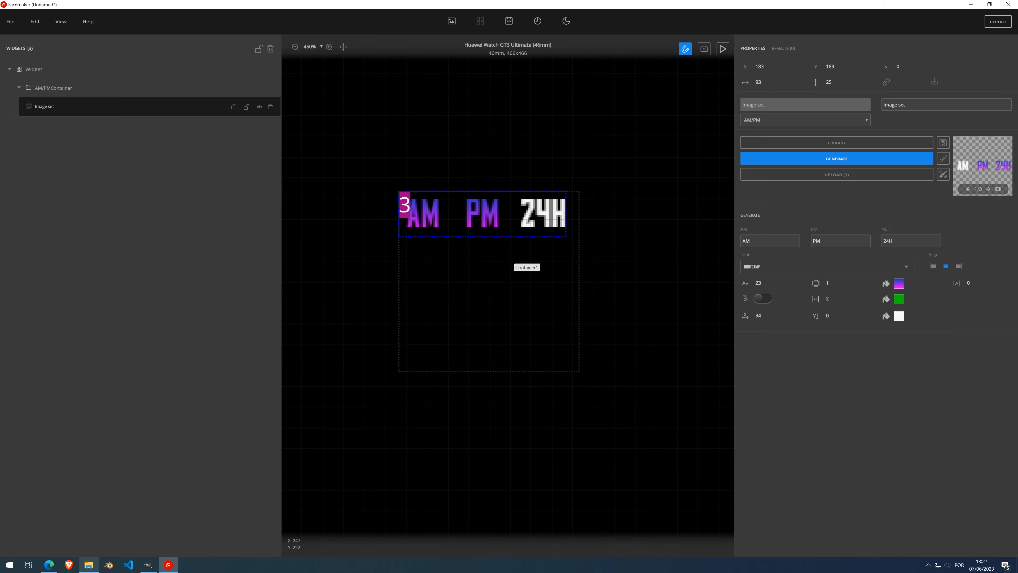
# Add another container to the widget and set its data type to Heart rate
pyautogui.scroll(-7, 499, 246)
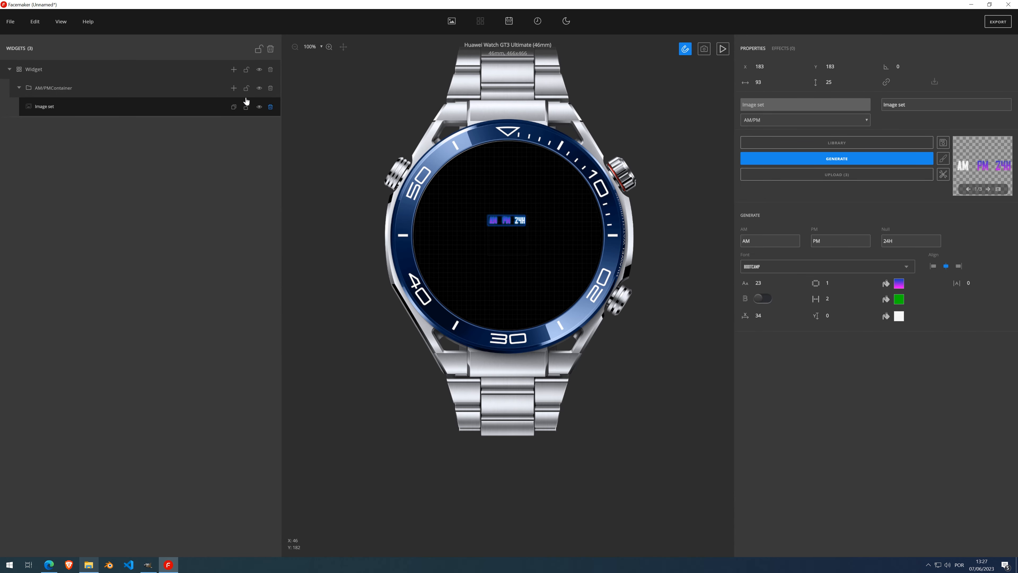
pyautogui.click(235, 70)
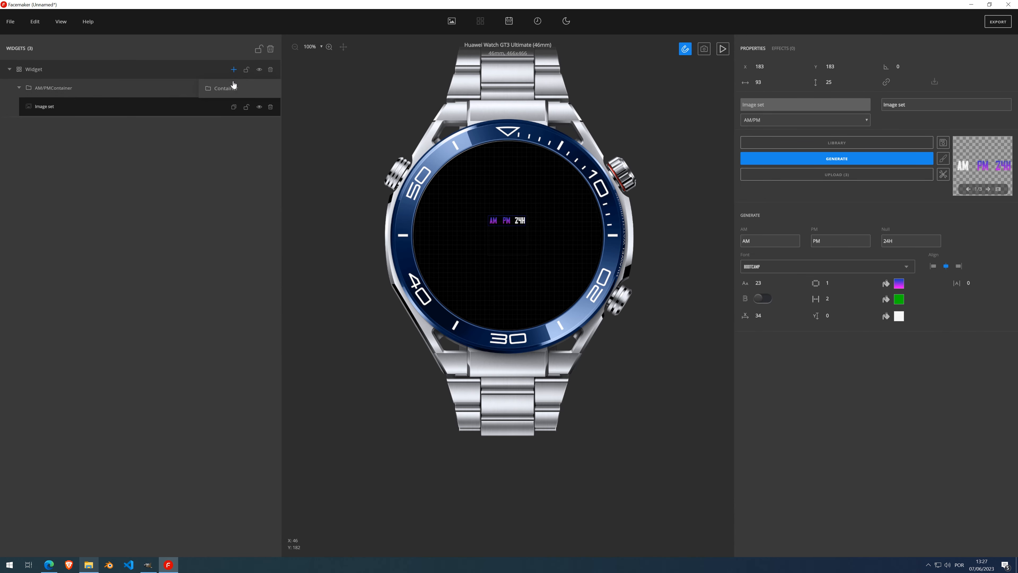
pyautogui.click(230, 88)
pyautogui.click(769, 82)
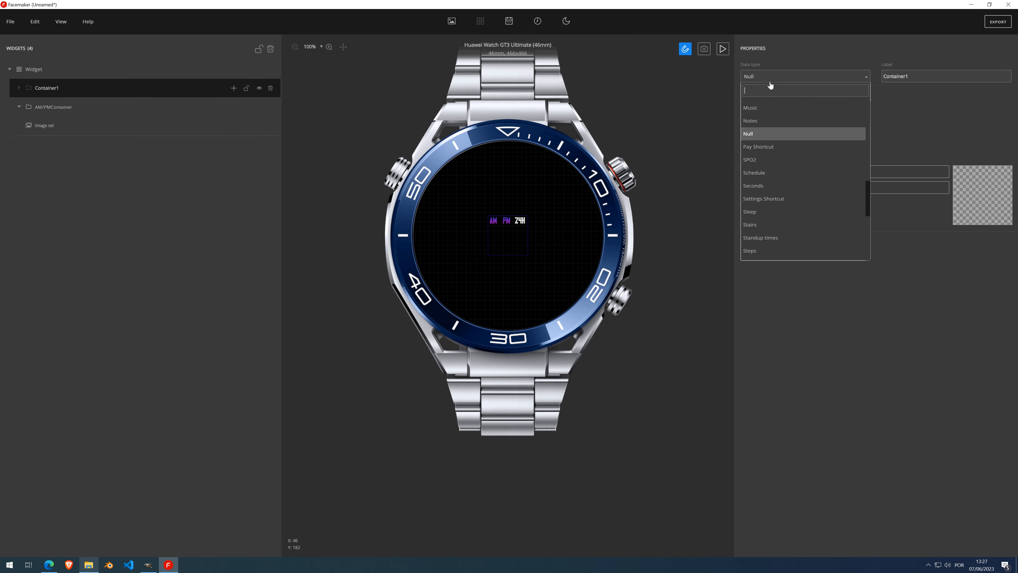
pyautogui.scroll(5, 772, 164)
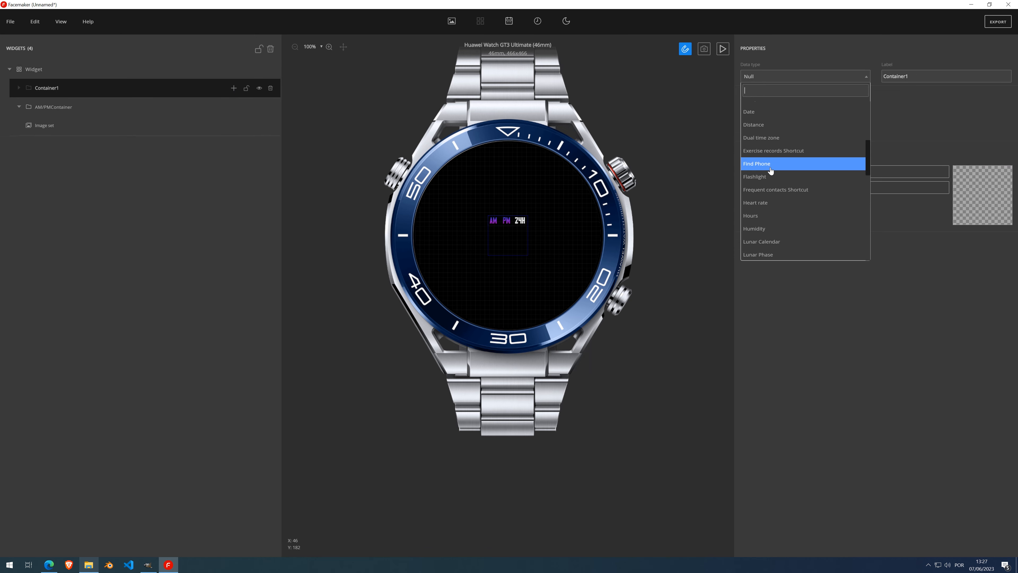
pyautogui.click(770, 186)
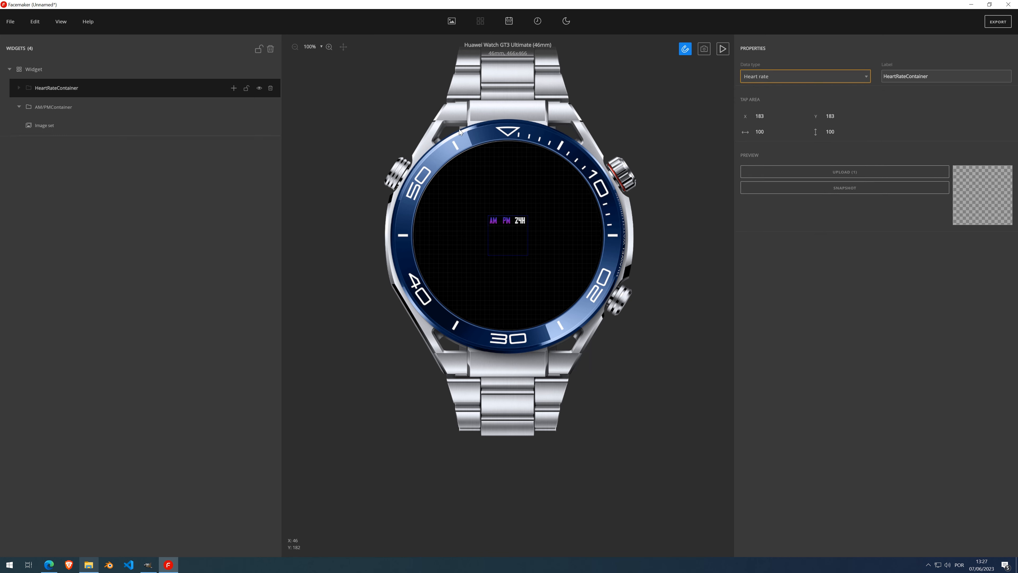
# Add an image set to the heart rate container, assign it the Heart rate zone data and generate its images
pyautogui.click(233, 88)
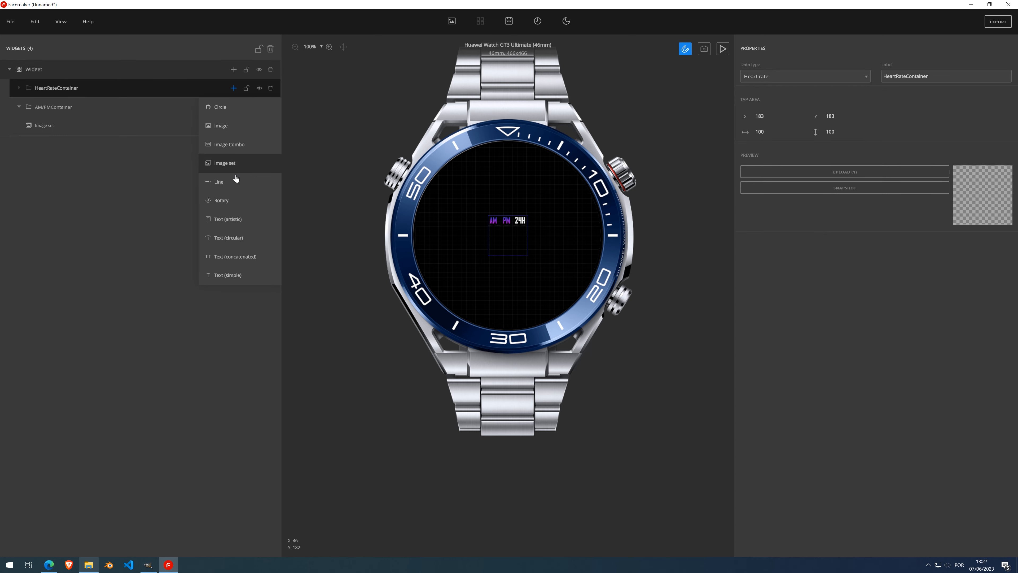
pyautogui.click(233, 165)
pyautogui.click(761, 122)
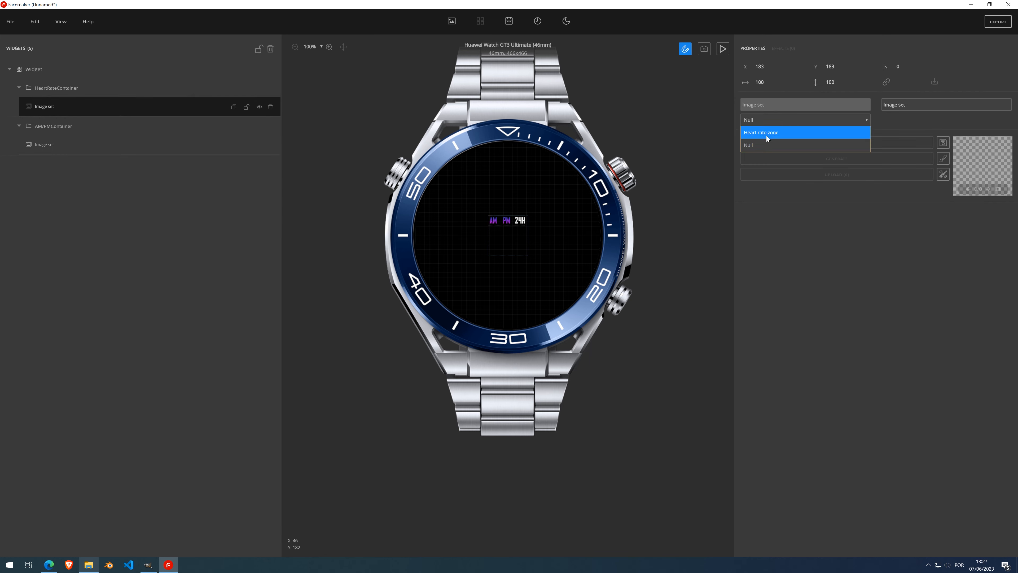
pyautogui.click(765, 134)
pyautogui.click(828, 164)
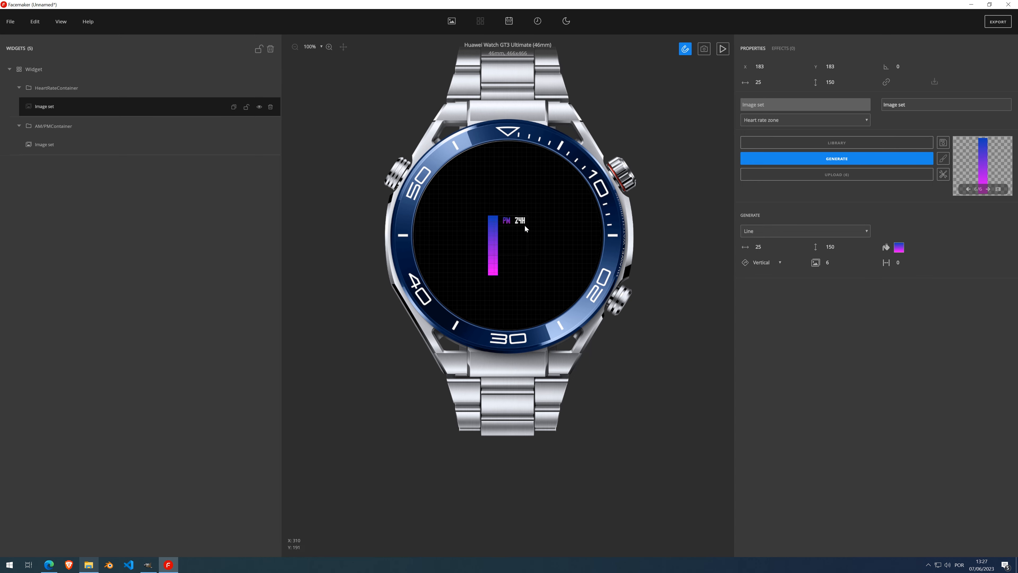
# Move the heart rate zone bar to about X 83, Y 129 and set the spacing between its segments to 3
pyautogui.moveTo(488, 268); pyautogui.dragTo(448, 247)
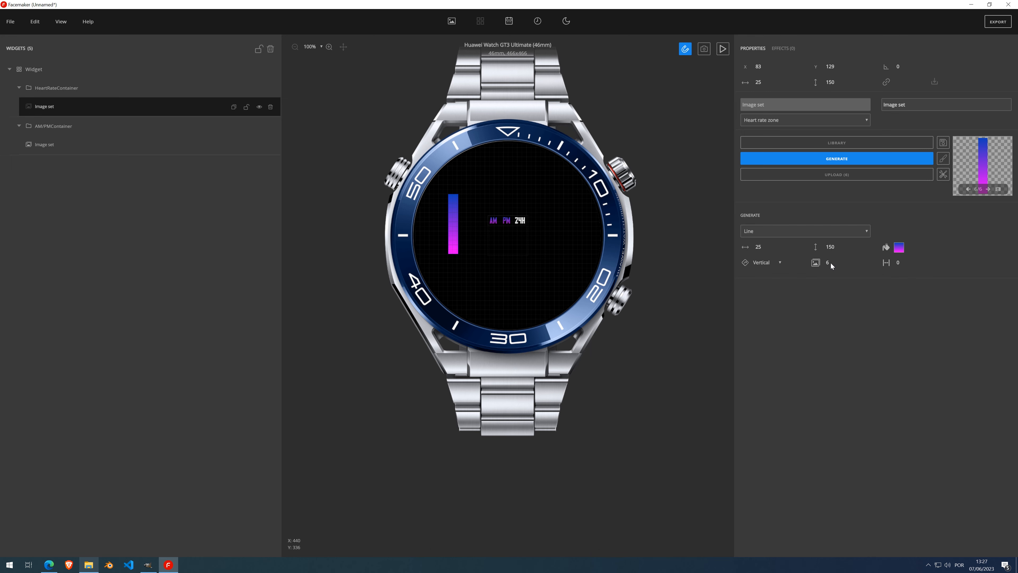
pyautogui.click(910, 261)
pyautogui.click(910, 260)
# Switch the heart rate zone image set to the Text style and inspect its generated zone labels up close
pyautogui.click(777, 235)
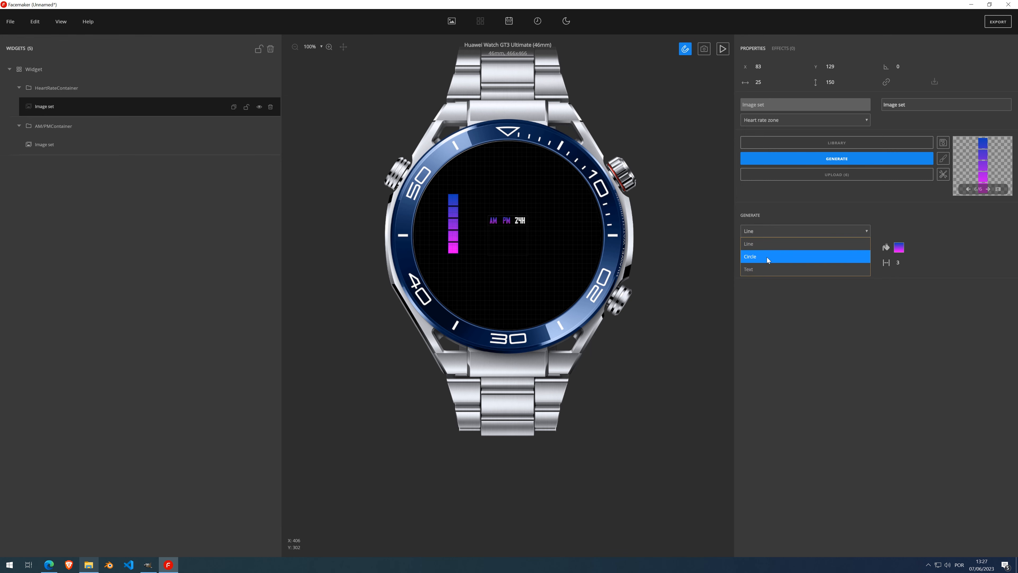
pyautogui.click(766, 268)
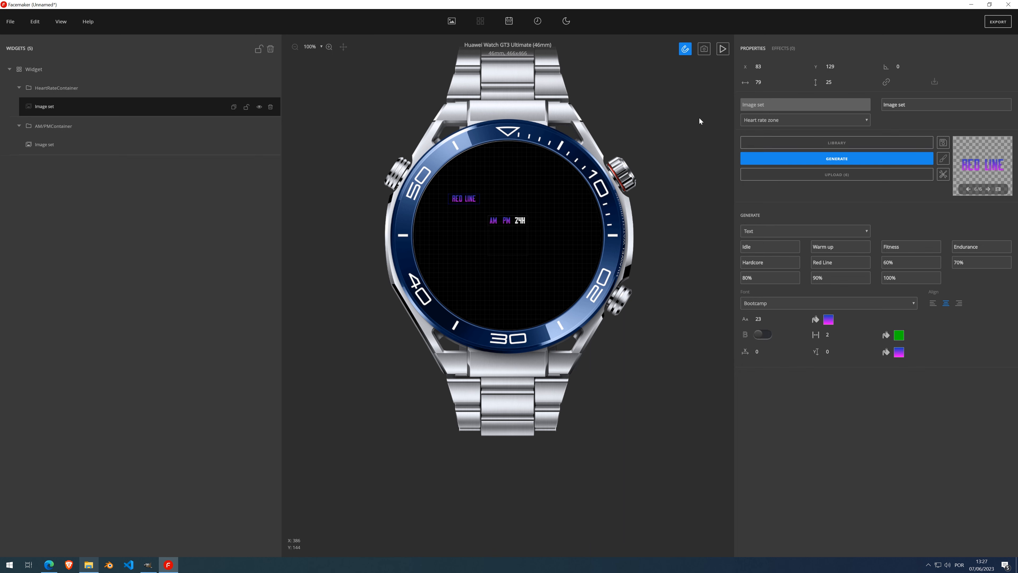
pyautogui.click(785, 163)
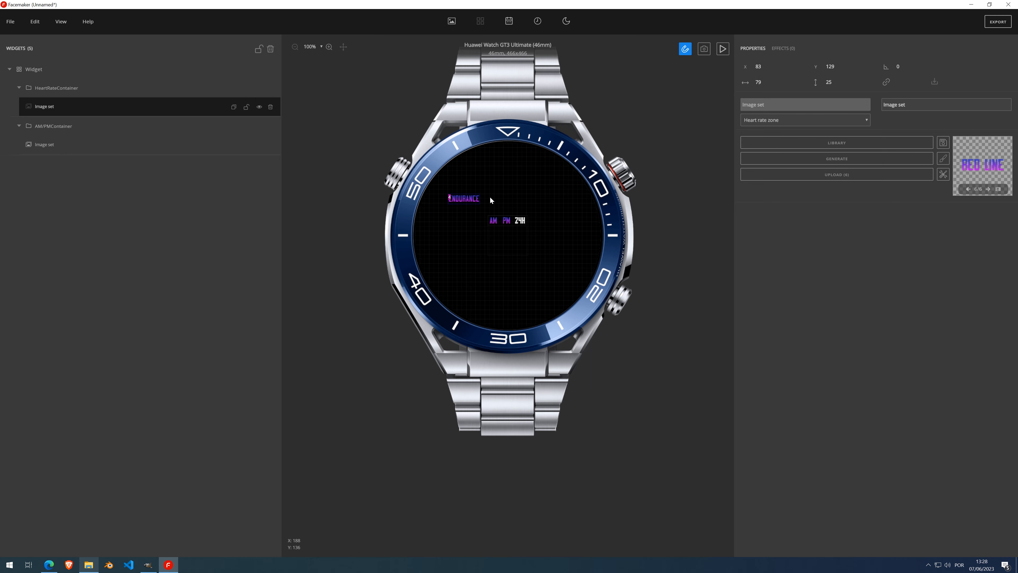
pyautogui.scroll(4, 483, 197)
pyautogui.scroll(2, 478, 197)
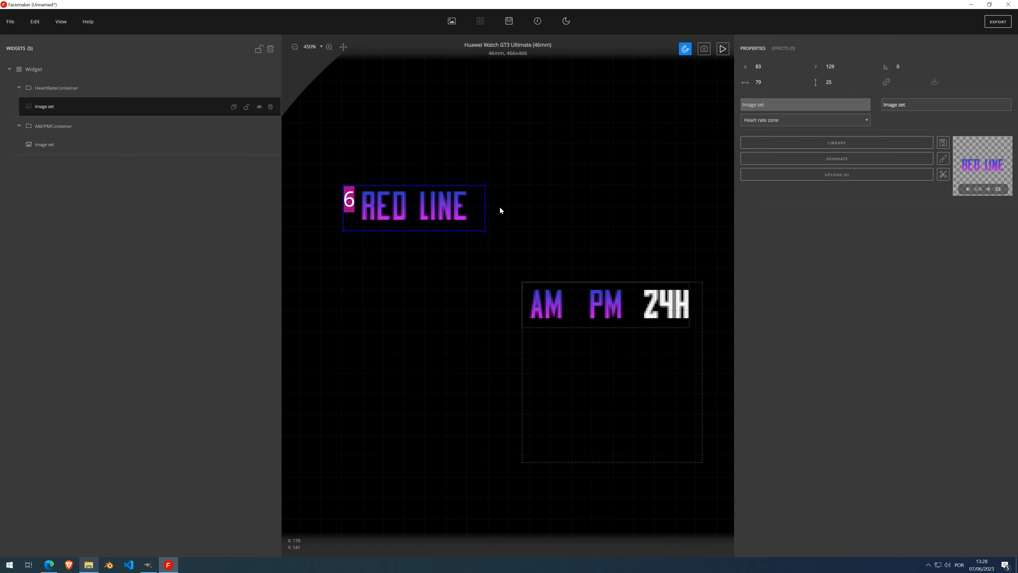
pyautogui.scroll(-7, 500, 208)
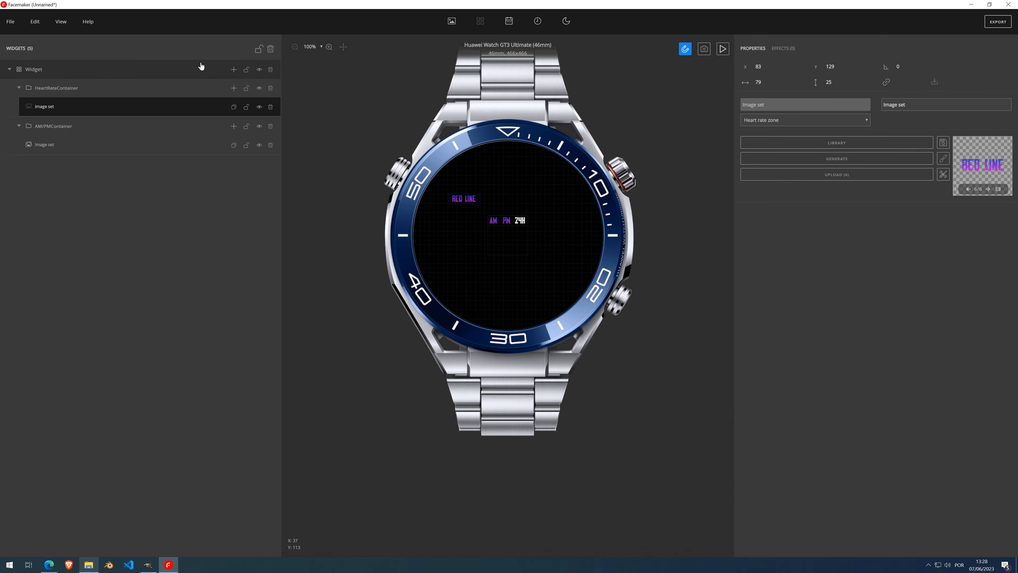
# Add another container to the widget and set its data type to Stress
pyautogui.click(234, 69)
pyautogui.click(231, 87)
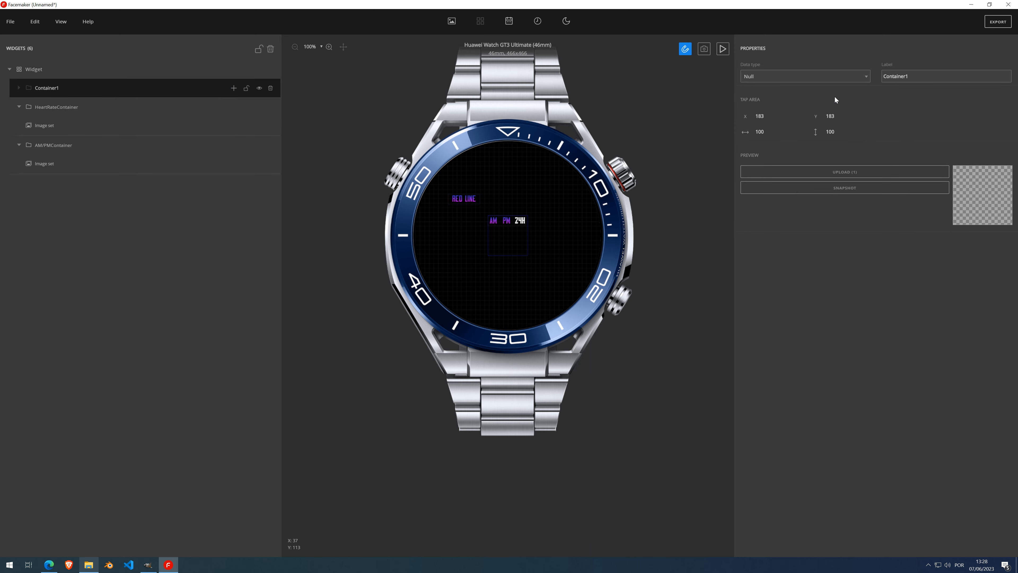
pyautogui.click(797, 75)
pyautogui.scroll(-3, 764, 169)
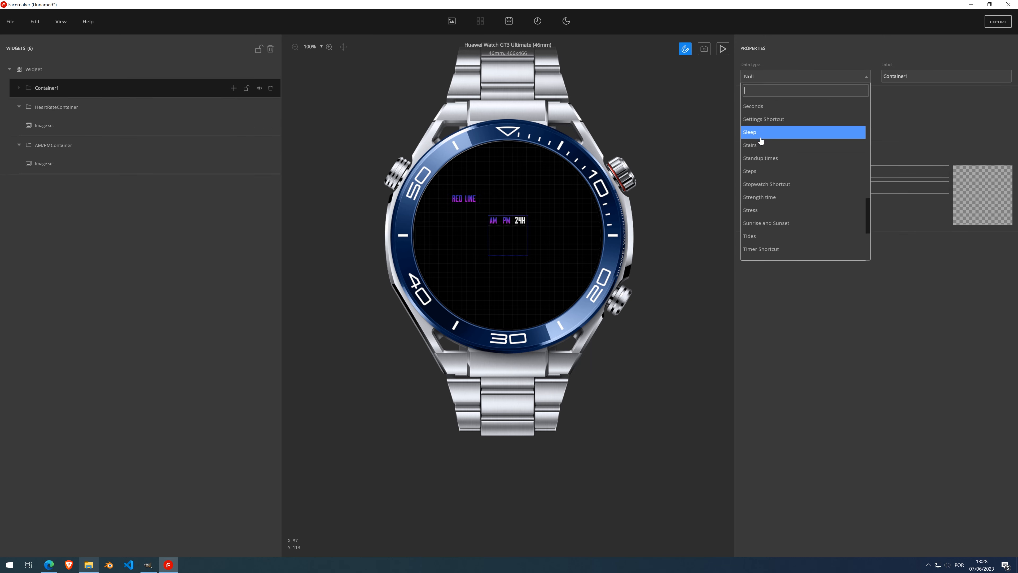
pyautogui.click(753, 210)
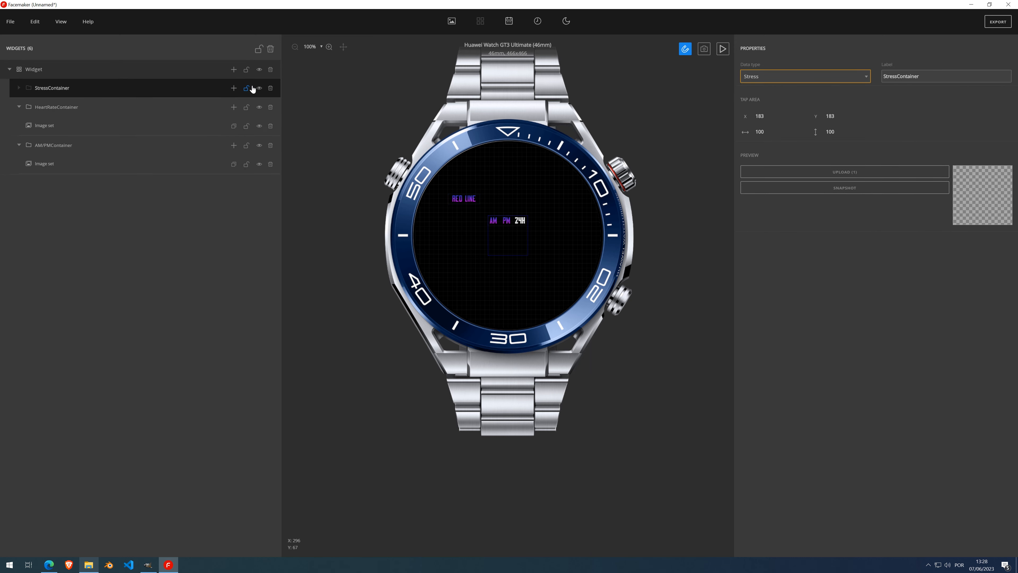
# Add an image set with Stress data to the stress container, generate its line images and place it at about X 374, Y 118
pyautogui.click(234, 88)
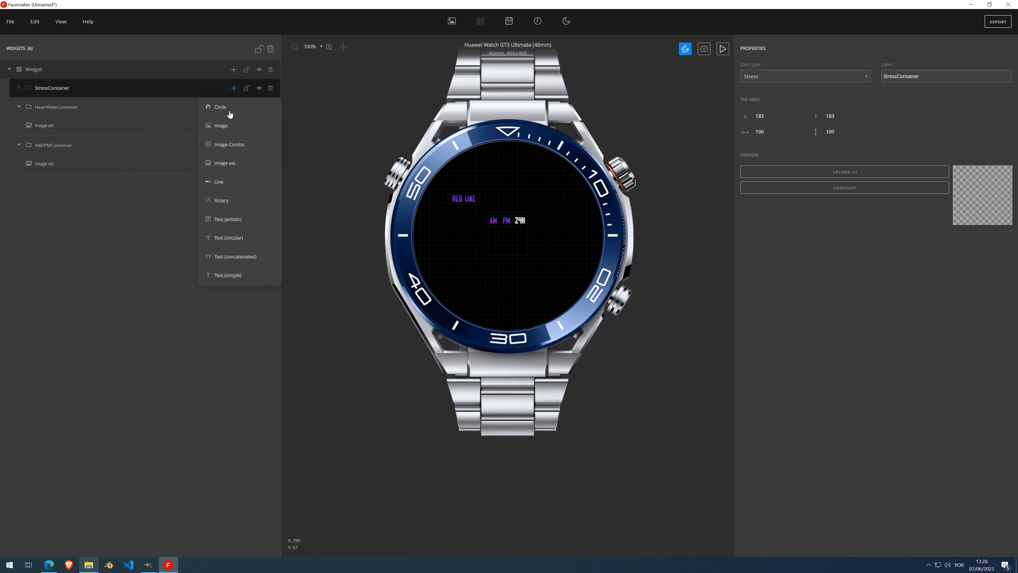
pyautogui.click(229, 163)
pyautogui.click(763, 120)
pyautogui.click(760, 144)
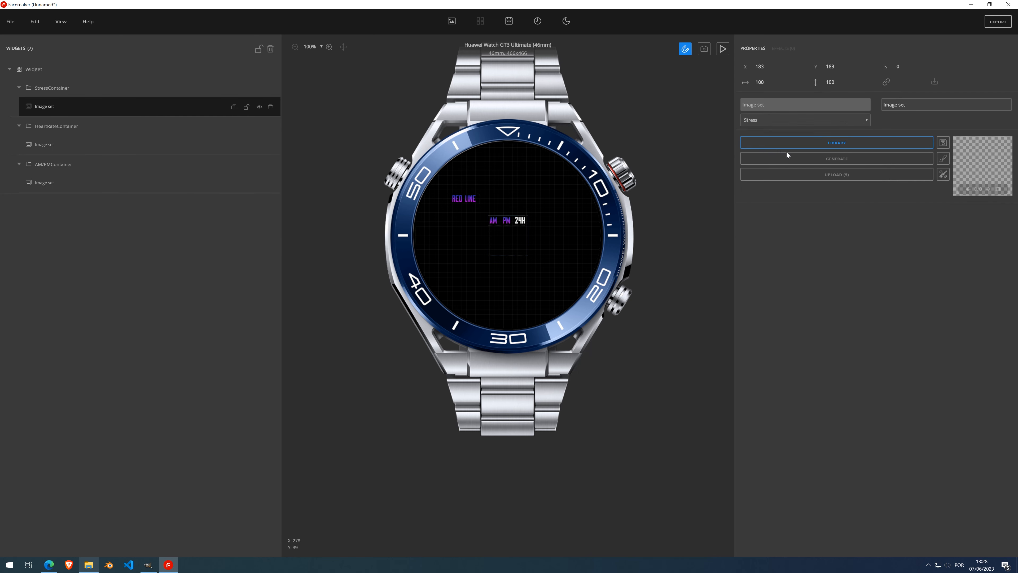
pyautogui.click(788, 158)
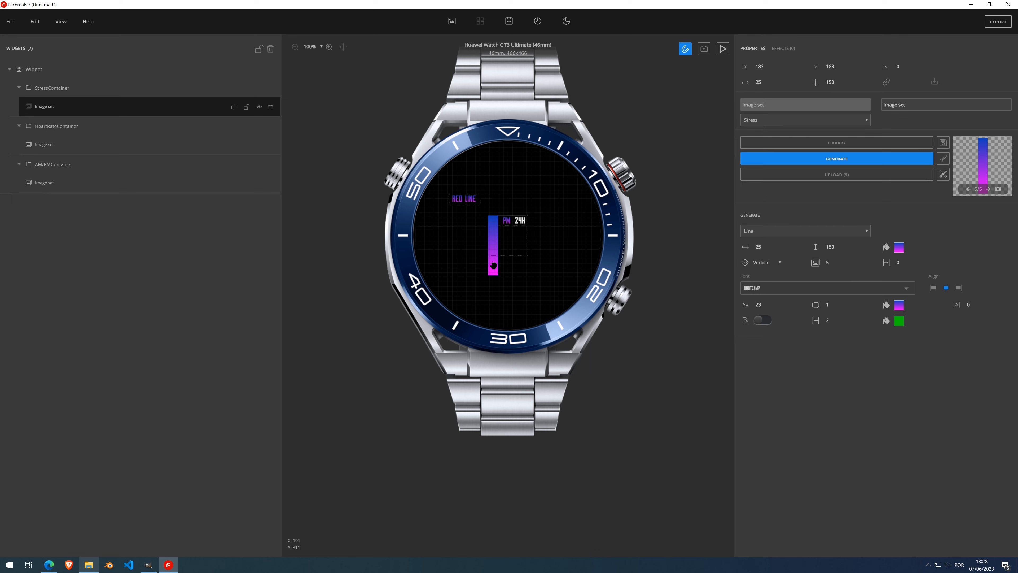
pyautogui.moveTo(491, 269); pyautogui.dragTo(566, 241)
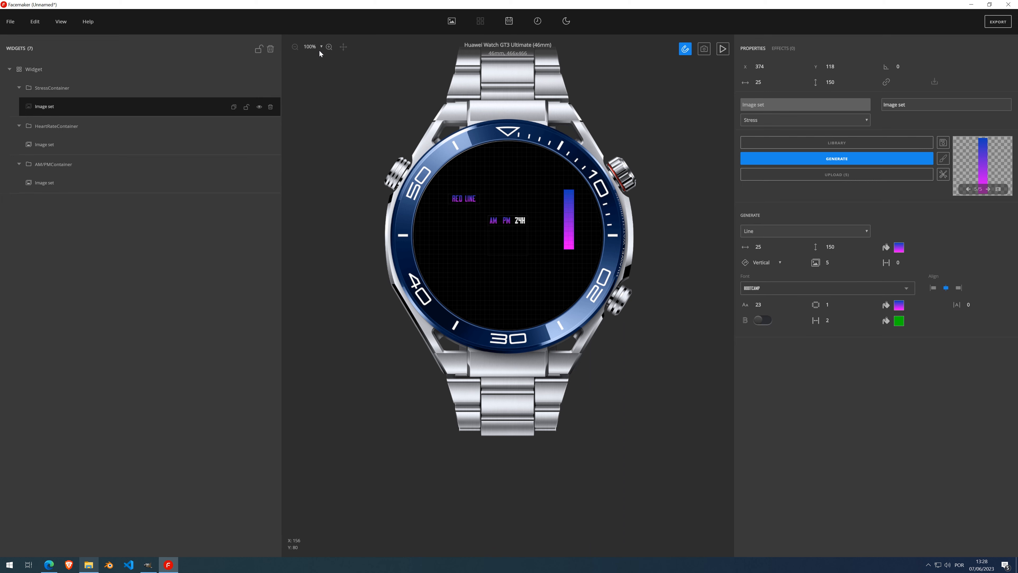
# Add a Time element containing an image set with Hours (1st digit) data and generate its images
pyautogui.click(538, 24)
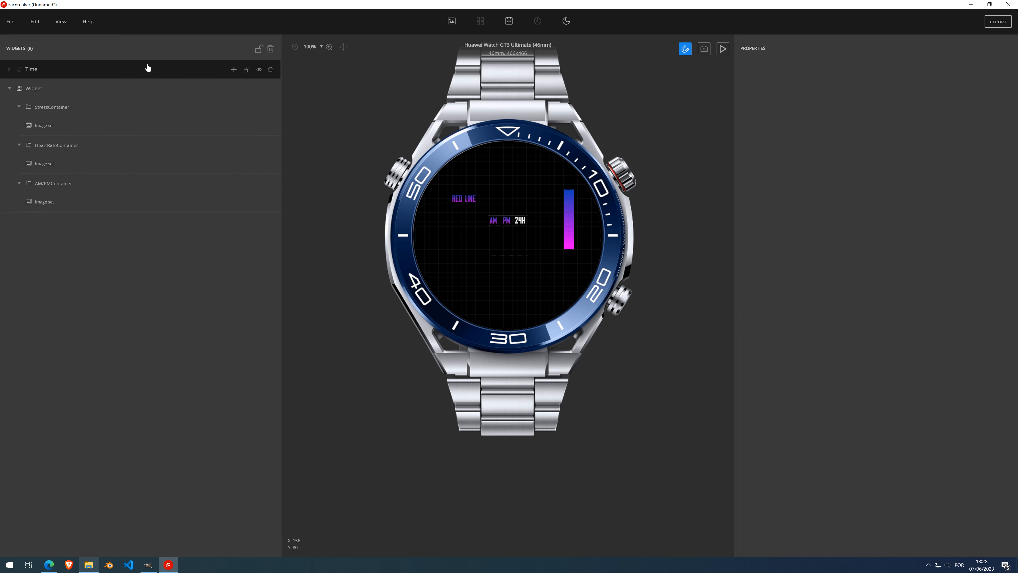
pyautogui.click(234, 69)
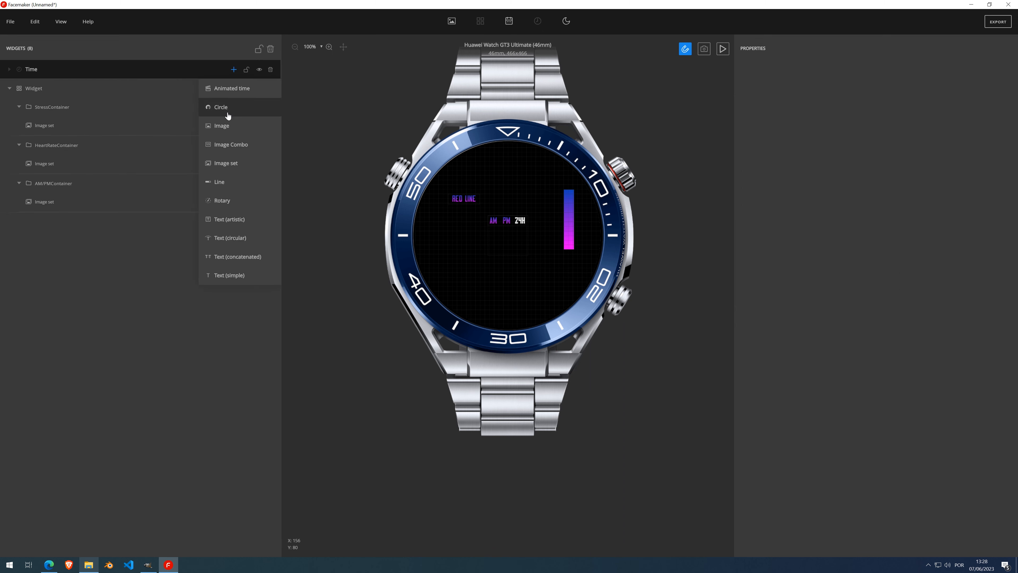
pyautogui.click(226, 164)
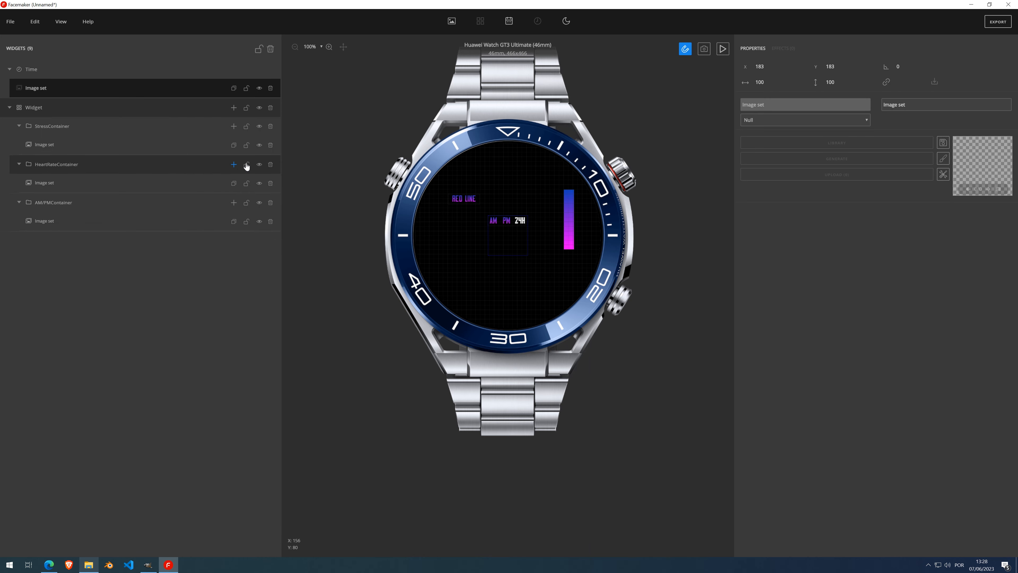
pyautogui.click(798, 118)
pyautogui.scroll(2, 802, 185)
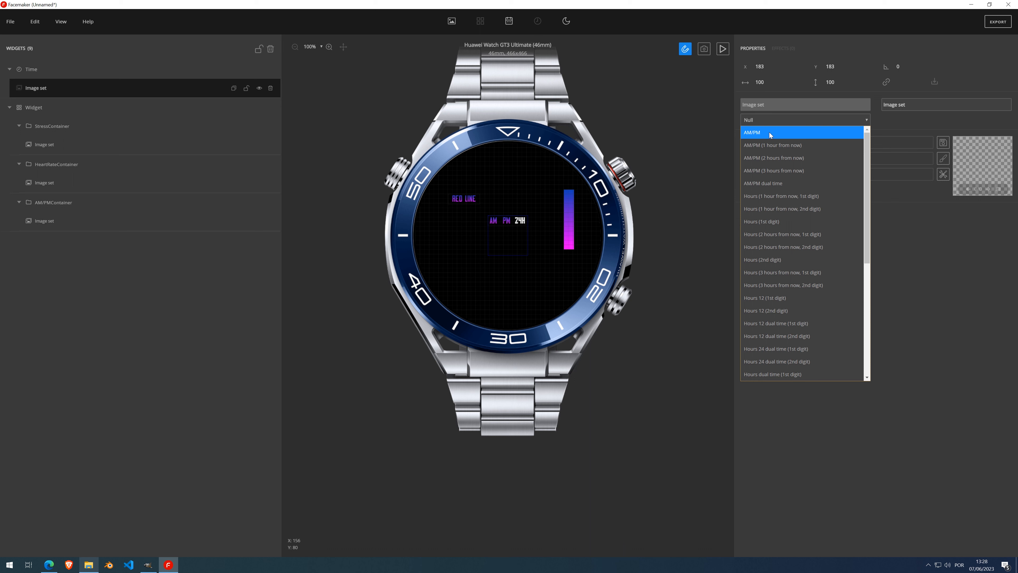
pyautogui.click(782, 222)
pyautogui.click(830, 161)
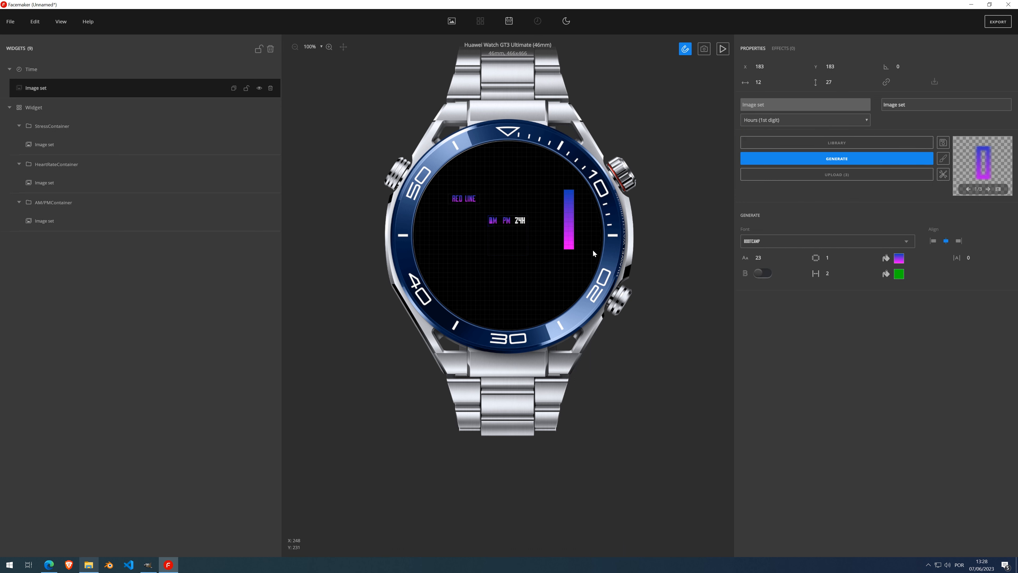
# Set the first hour digit's font size to 138 and move the digit to about X 118, Y 246
pyautogui.click(769, 256)
pyautogui.click(769, 258)
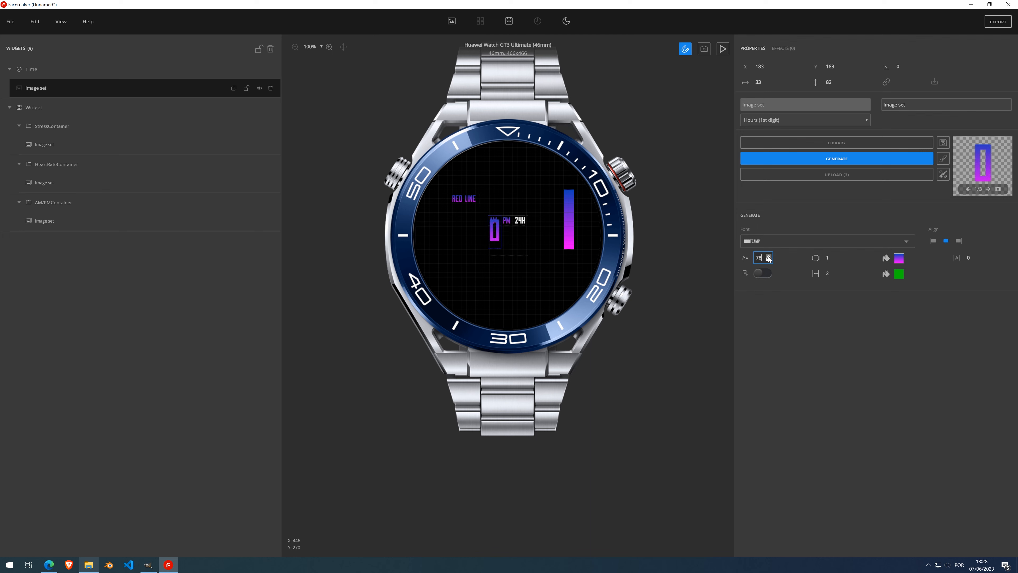
pyautogui.click(769, 258)
pyautogui.click(768, 258)
pyautogui.moveTo(499, 244); pyautogui.dragTo(473, 268)
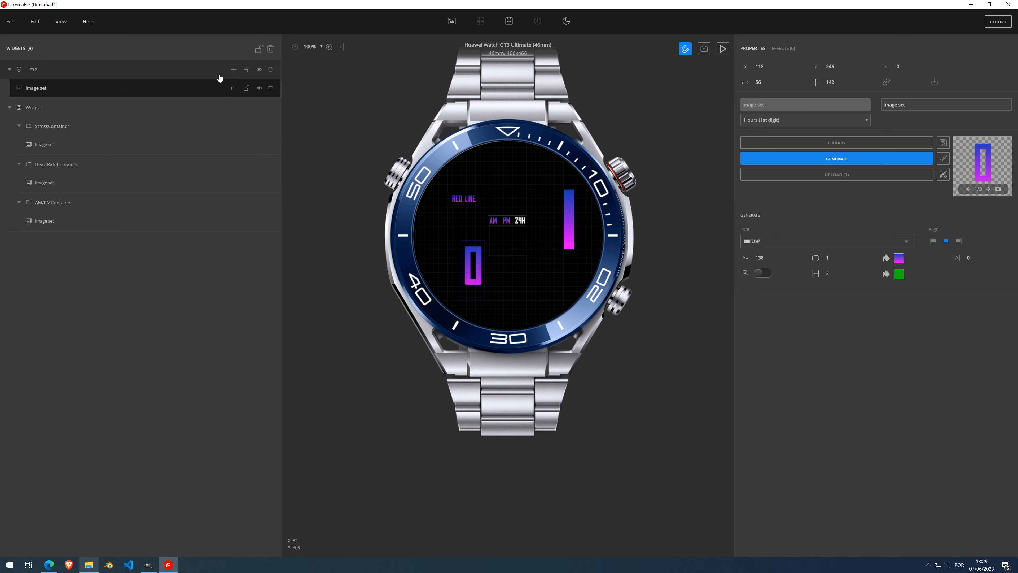
# Add a generated Hours (2nd digit) image set to the Time element and place it beside the first digit at about X 176, Y 246
pyautogui.click(233, 72)
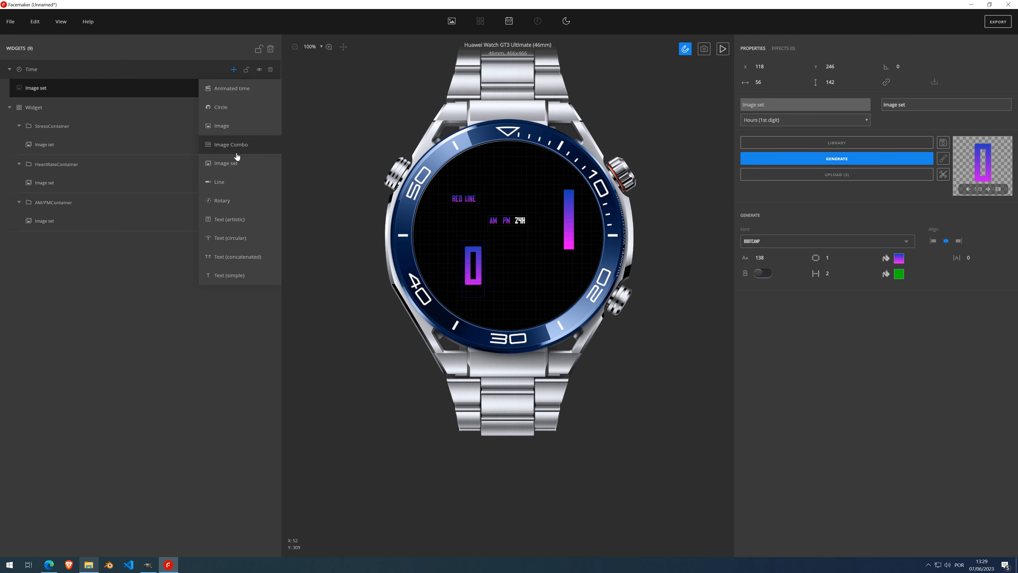
pyautogui.click(237, 163)
pyautogui.click(765, 125)
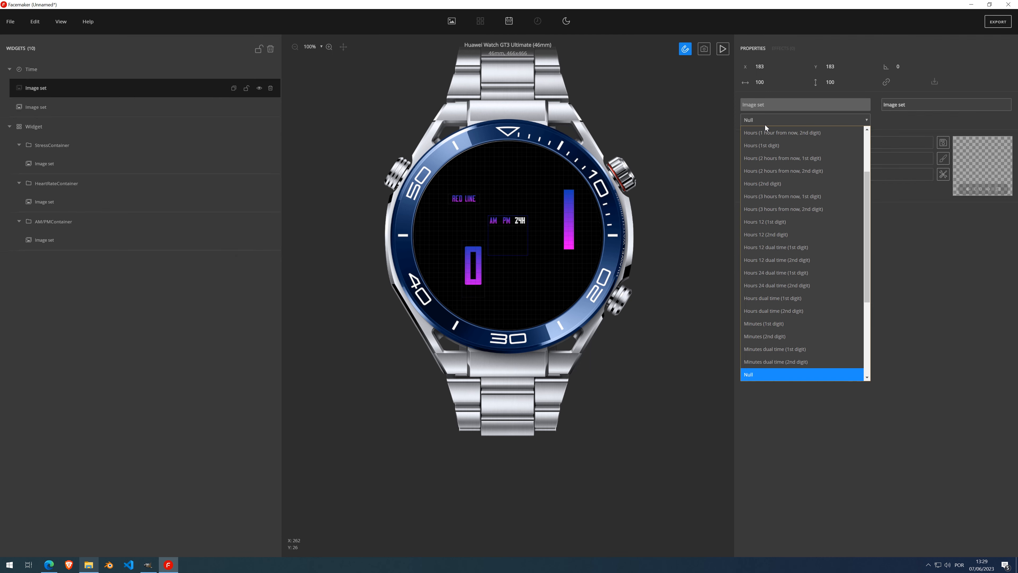
pyautogui.scroll(1, 765, 129)
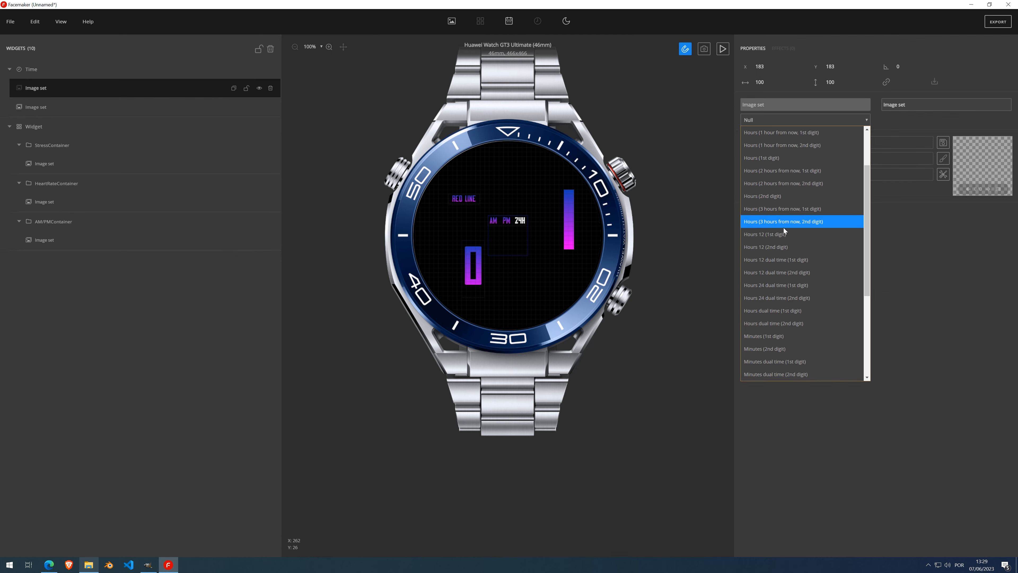
pyautogui.click(785, 195)
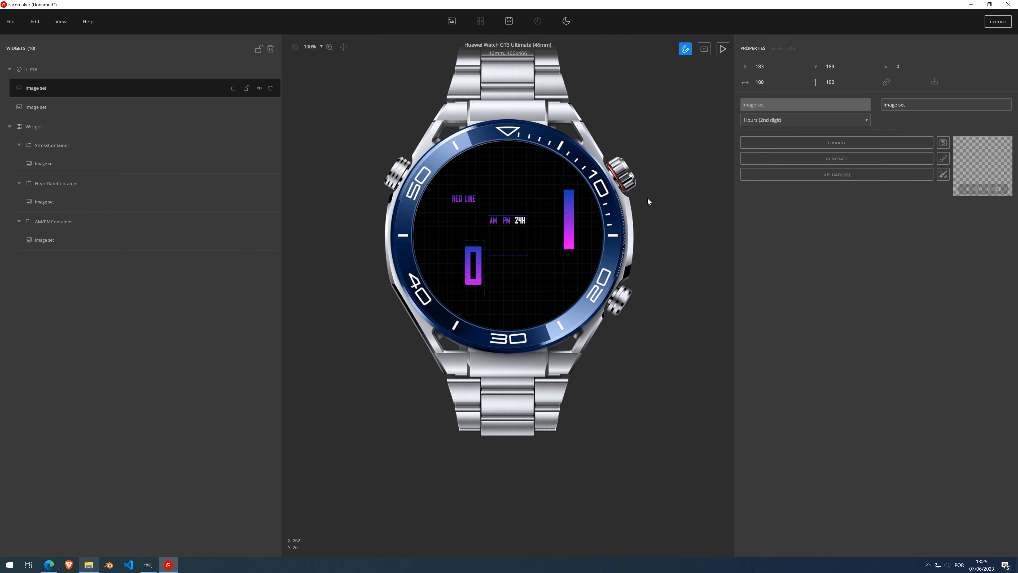
pyautogui.click(817, 163)
pyautogui.moveTo(496, 260); pyautogui.dragTo(497, 270)
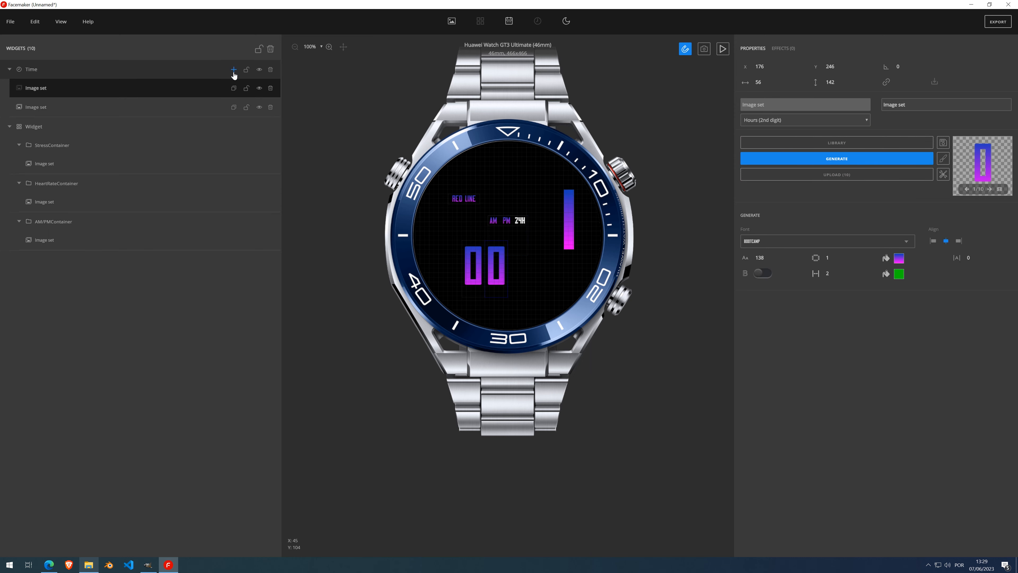
# Add a generated Minutes (1st digit) image set to the Time element and place it at about X 246, Y 246
pyautogui.click(234, 69)
pyautogui.click(234, 165)
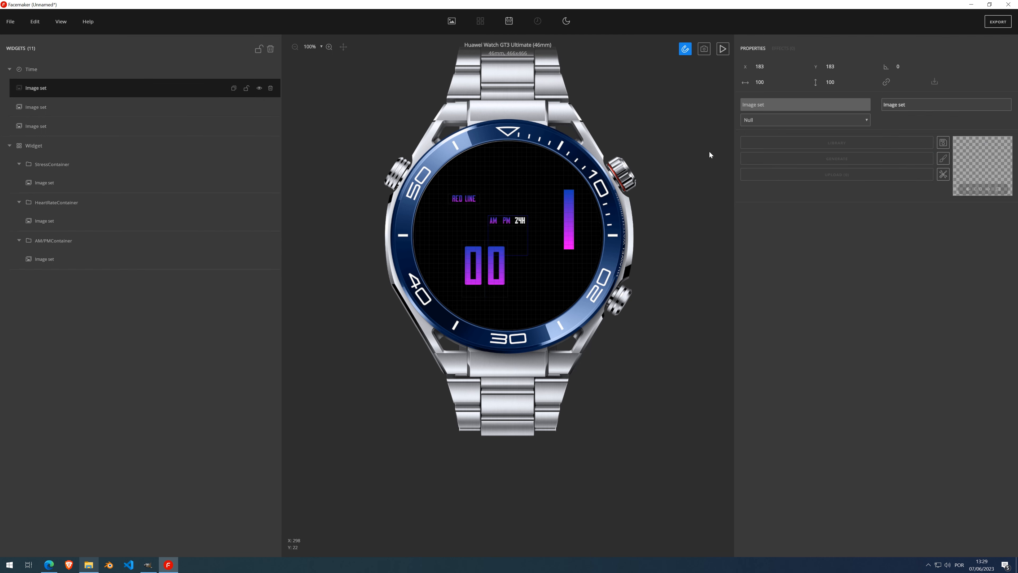
pyautogui.click(779, 121)
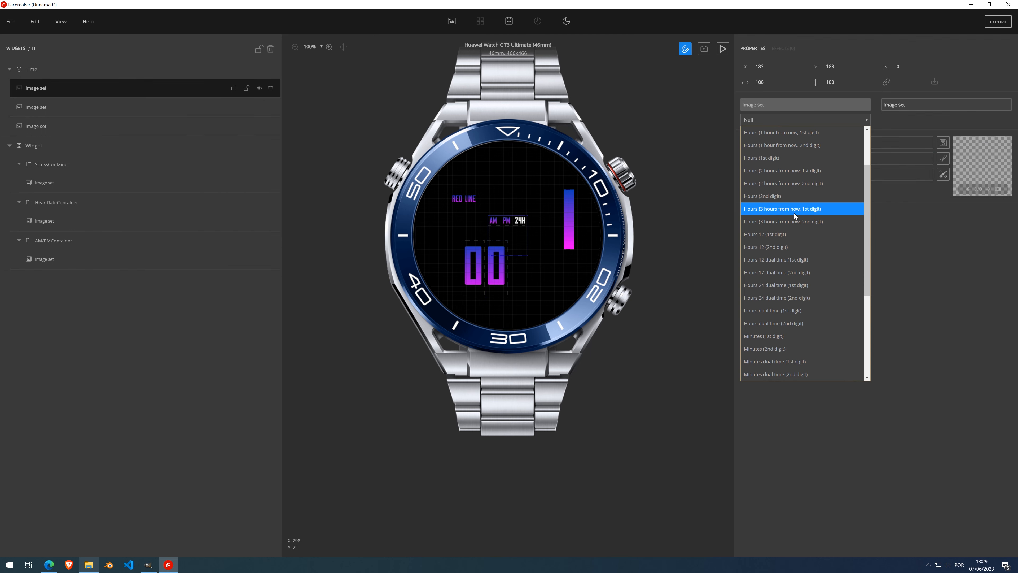
pyautogui.click(778, 336)
pyautogui.click(811, 160)
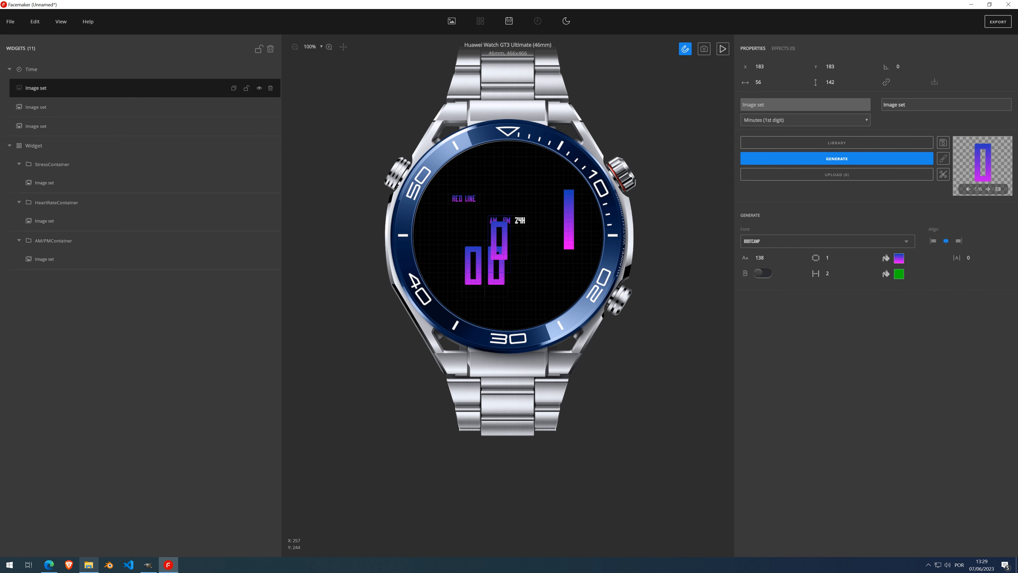
pyautogui.moveTo(493, 249); pyautogui.dragTo(528, 280)
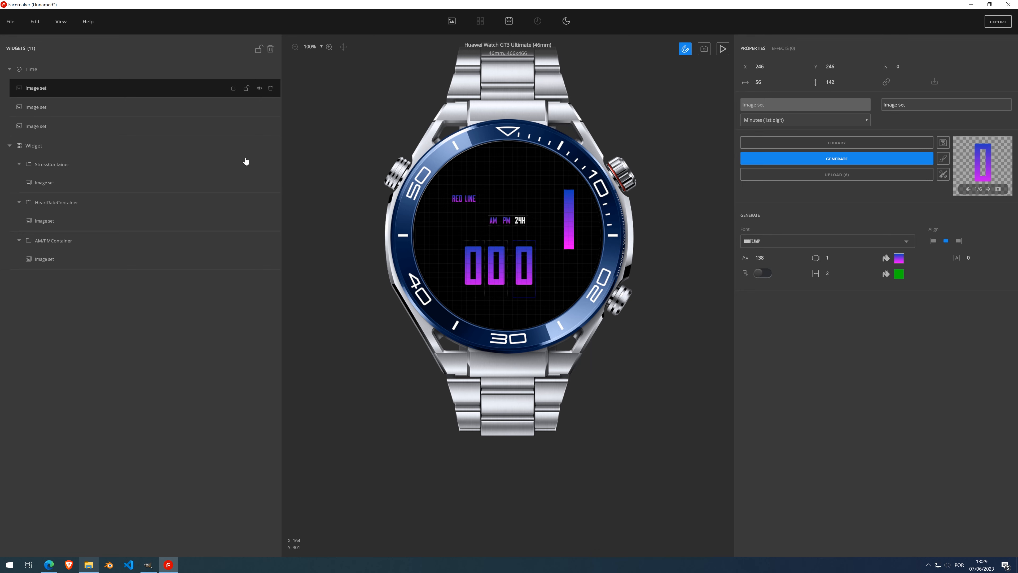
# Add a generated Minutes (2nd digit) image set to the Time element at about X 304, Y 246, and preview the running face
pyautogui.click(234, 70)
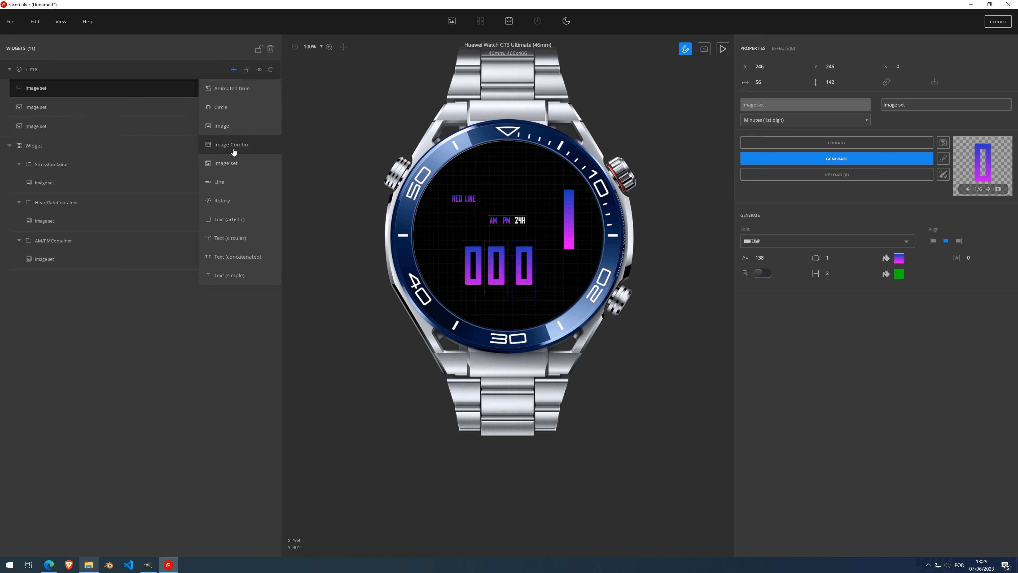
pyautogui.click(233, 162)
pyautogui.click(787, 120)
pyautogui.scroll(1, 798, 241)
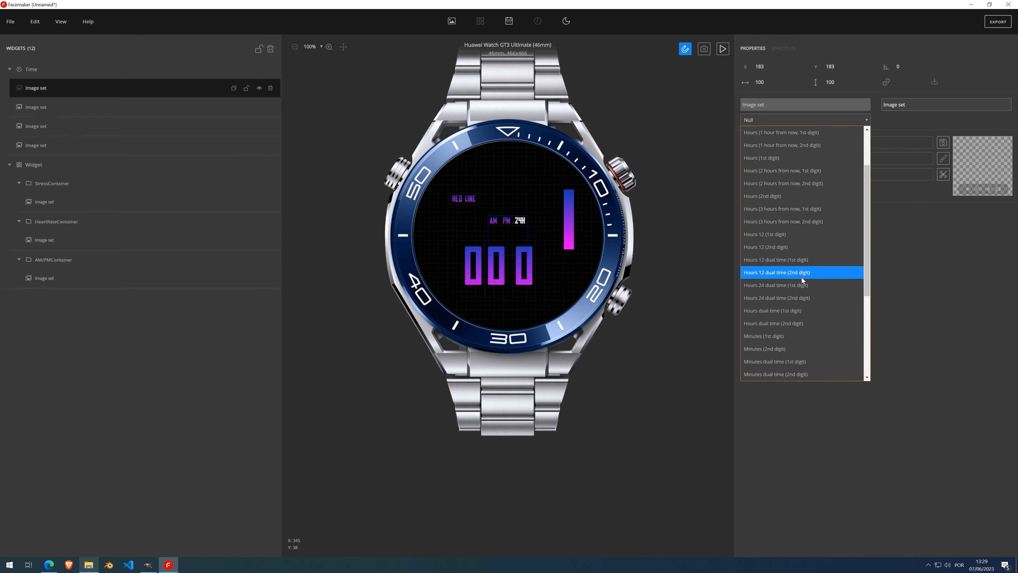
pyautogui.scroll(-2, 788, 253)
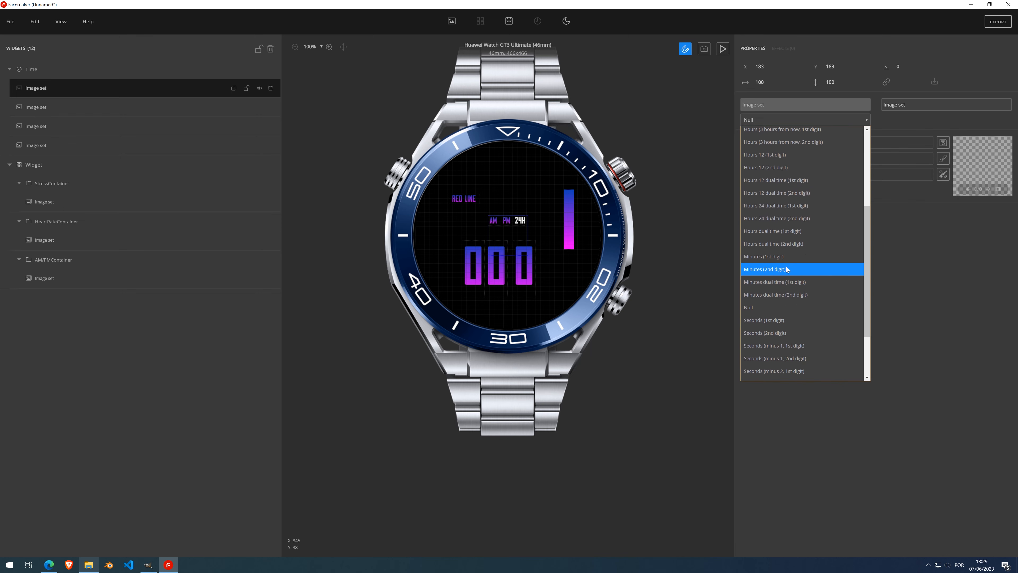
pyautogui.click(786, 267)
pyautogui.click(832, 159)
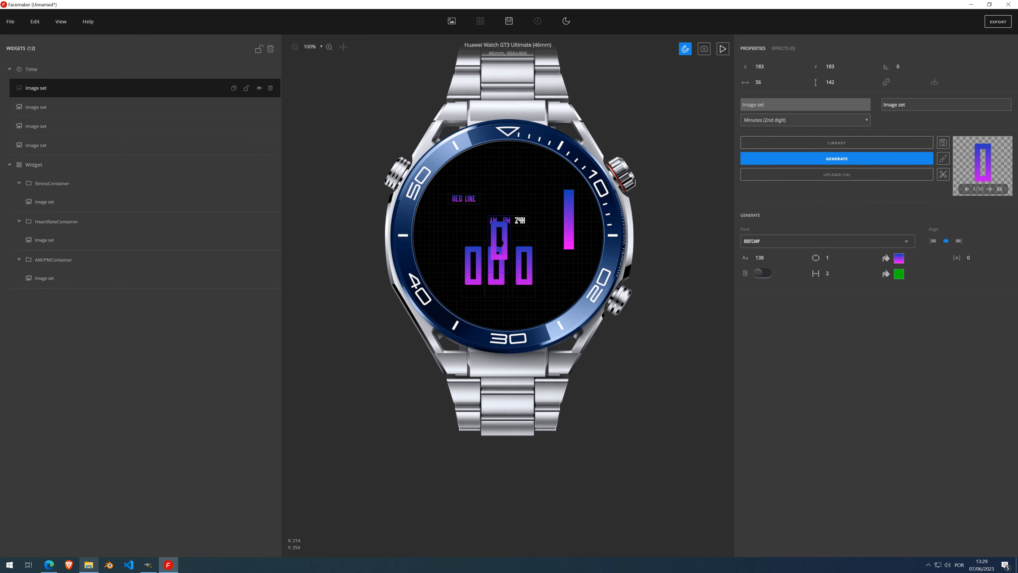
pyautogui.moveTo(500, 242); pyautogui.dragTo(545, 269)
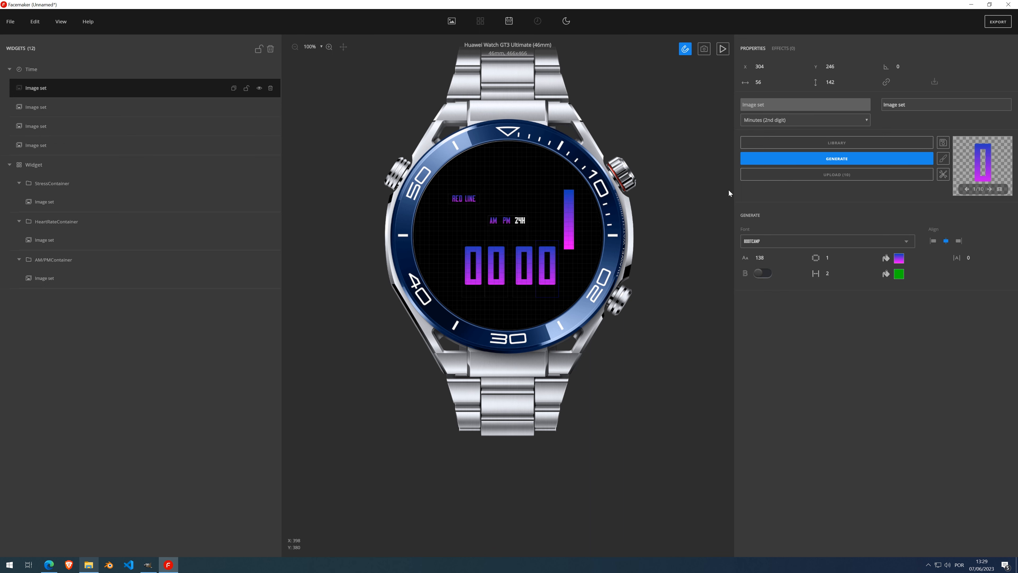
pyautogui.click(723, 49)
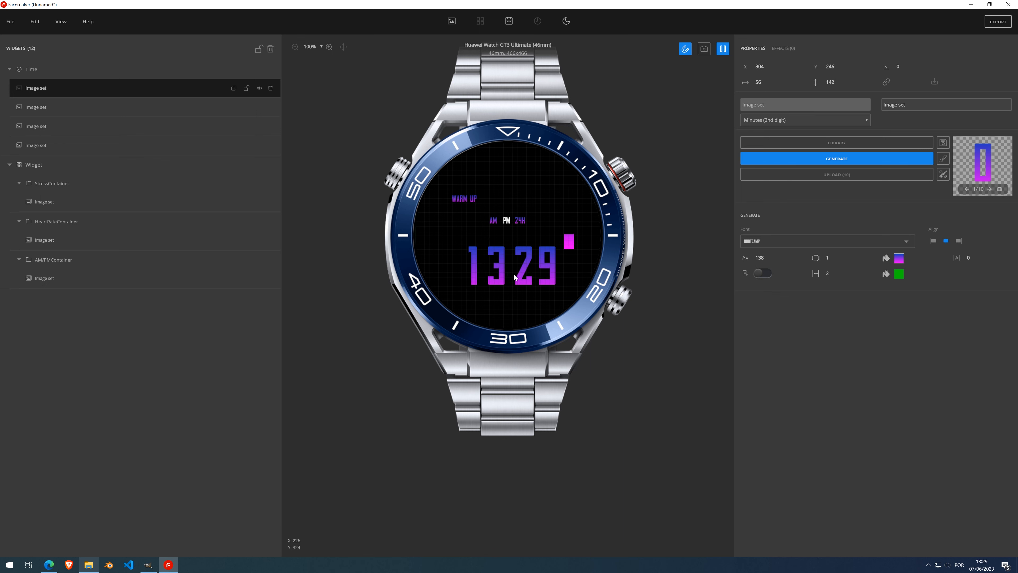